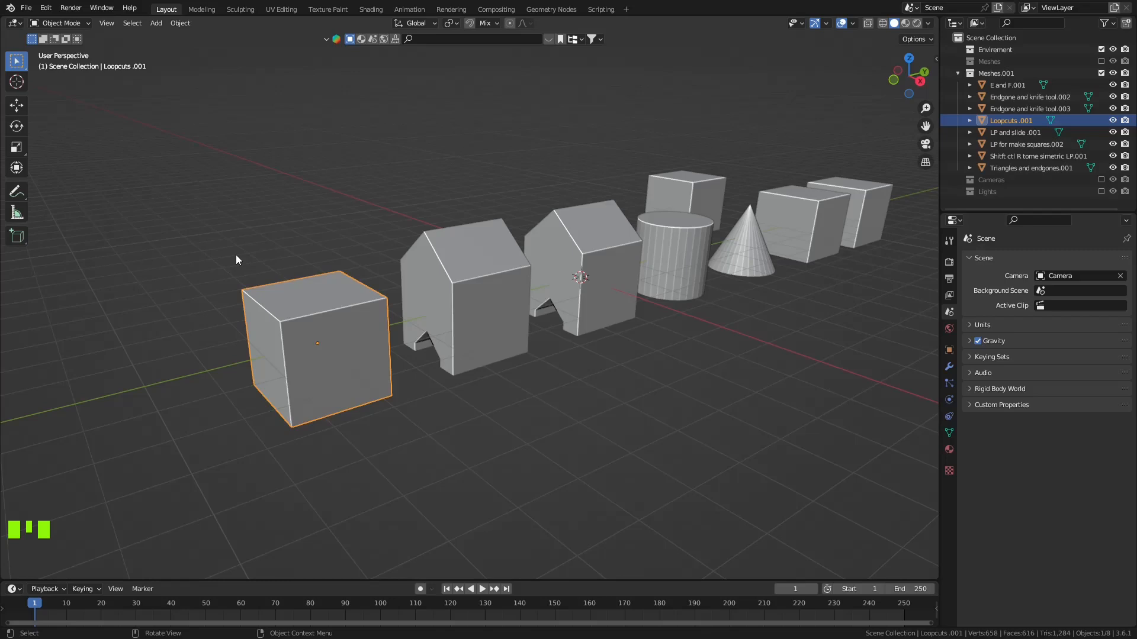
Enter Edit Mode on the nearest cube, Loopcuts .001, and select its narrow side face.
left_click(322, 350)
key("Tab")
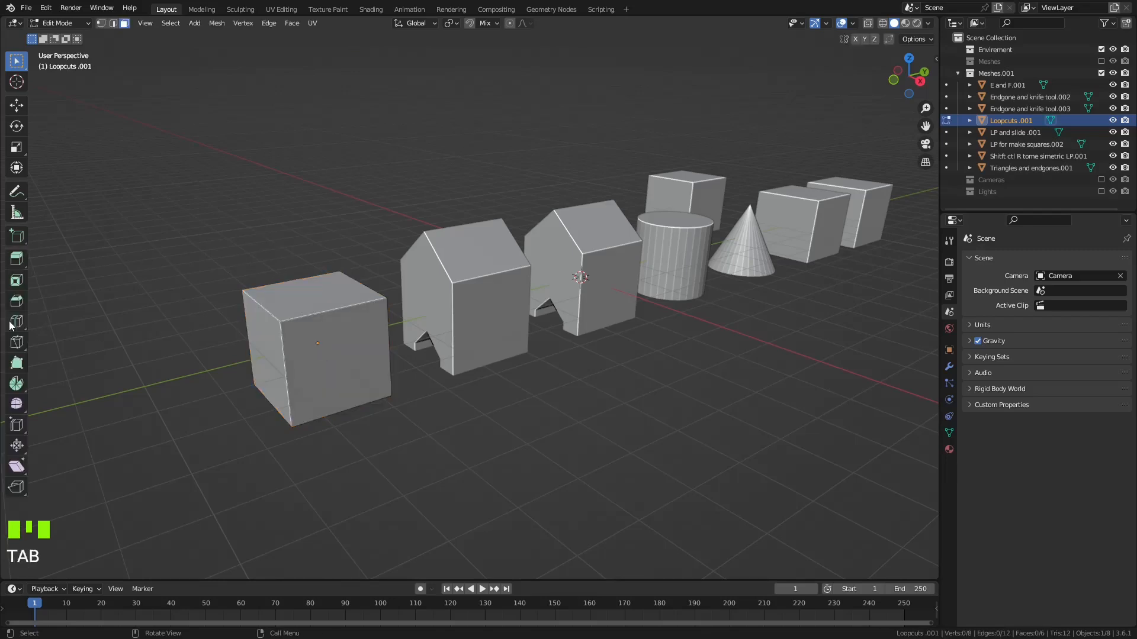
left_click(283, 353)
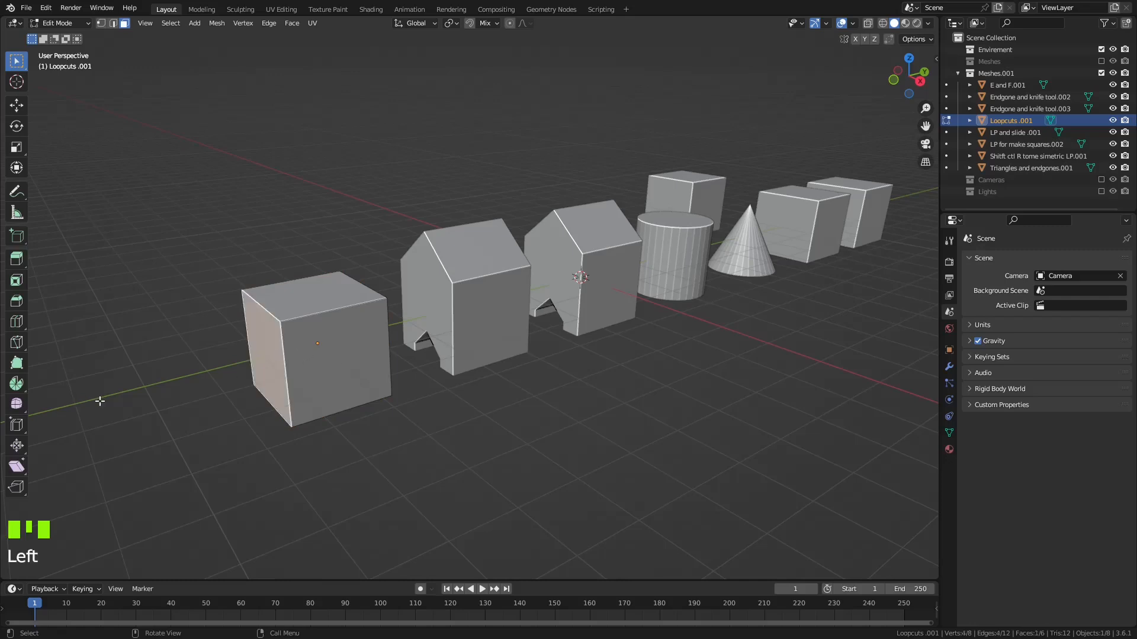
Cut several horizontal and vertical edge loops around the cube with the Loop Cut tool.
left_click(16, 323)
left_click(287, 338)
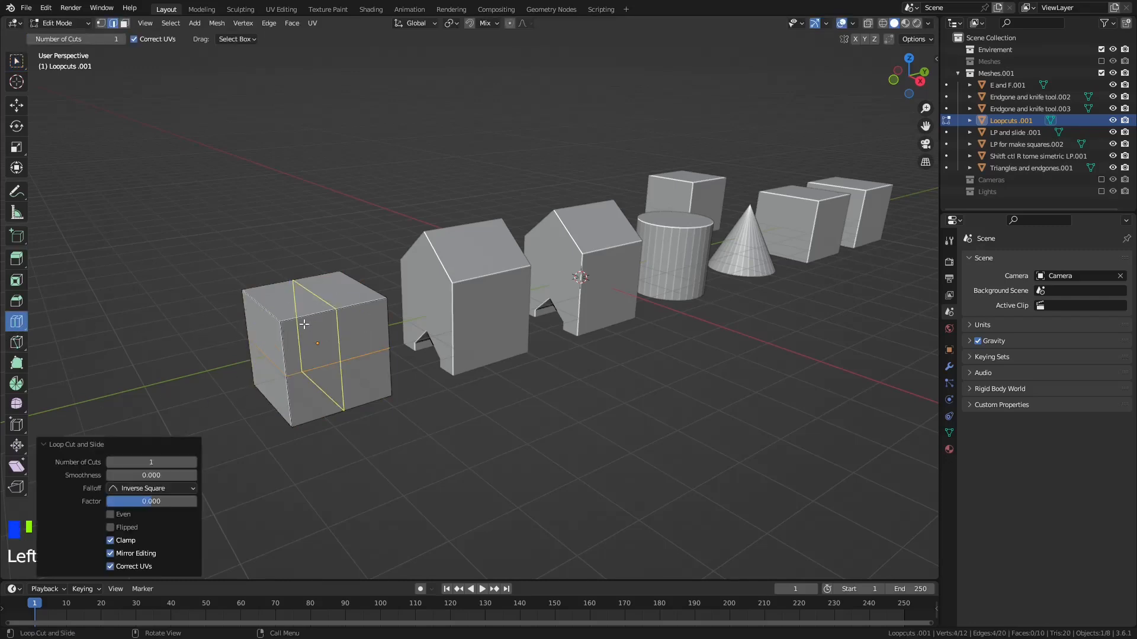
left_click(312, 323)
left_click(304, 328)
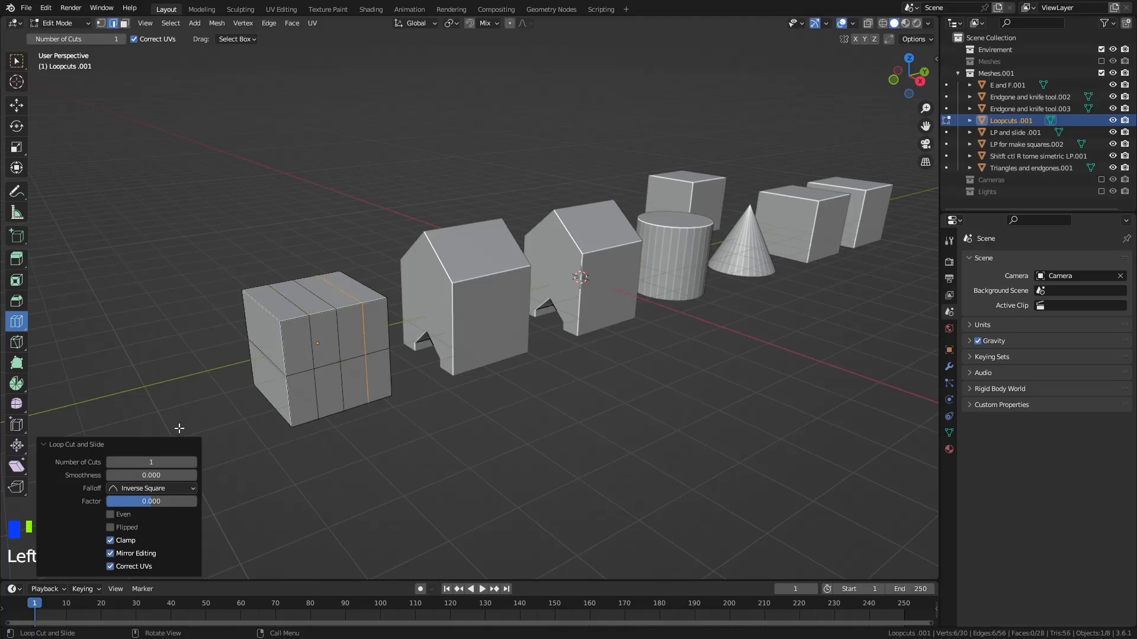
left_click(295, 346)
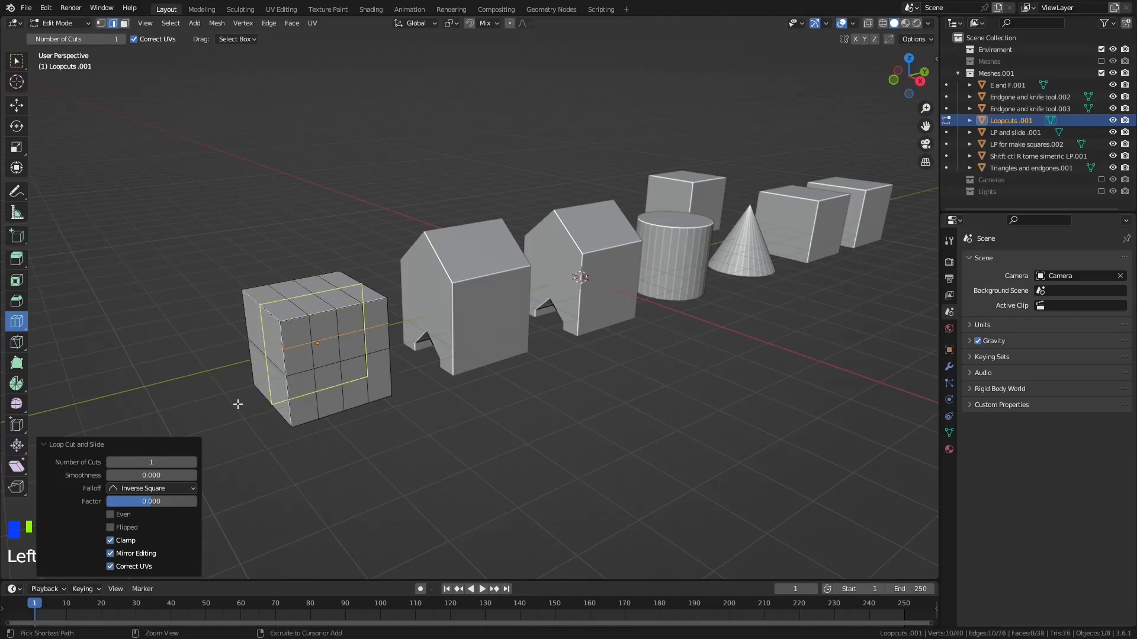
Undo all the loop cuts on the cube and its face selection.
key("ctrl+z")
key("ctrl+z")
key("ctrl+z")
key("ctrl+z")
key("ctrl+z")
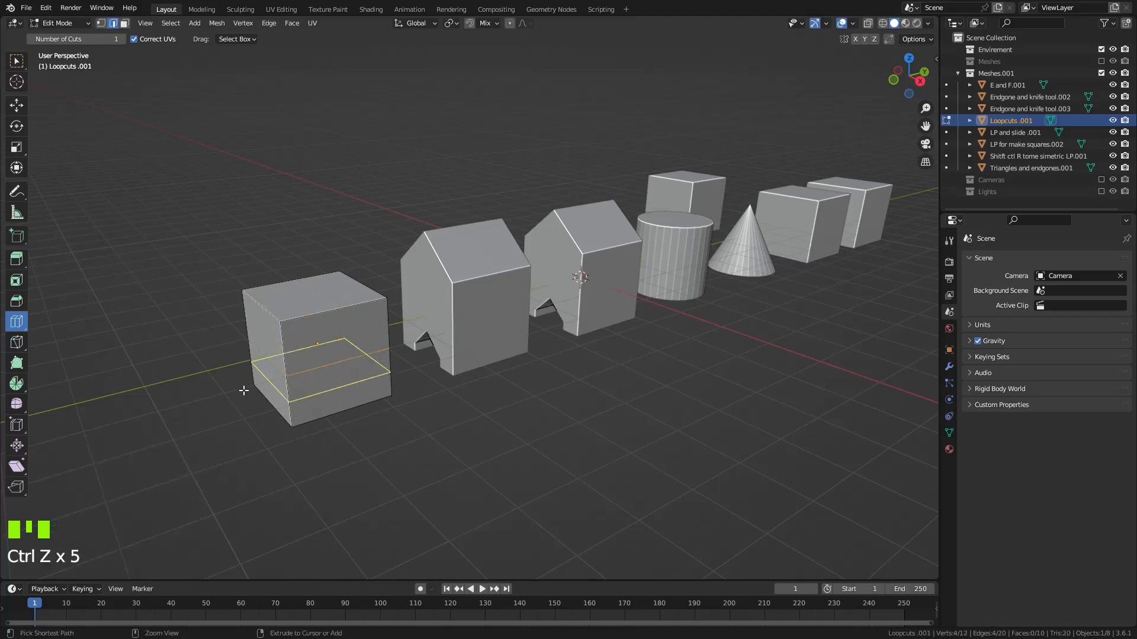
key("ctrl+z")
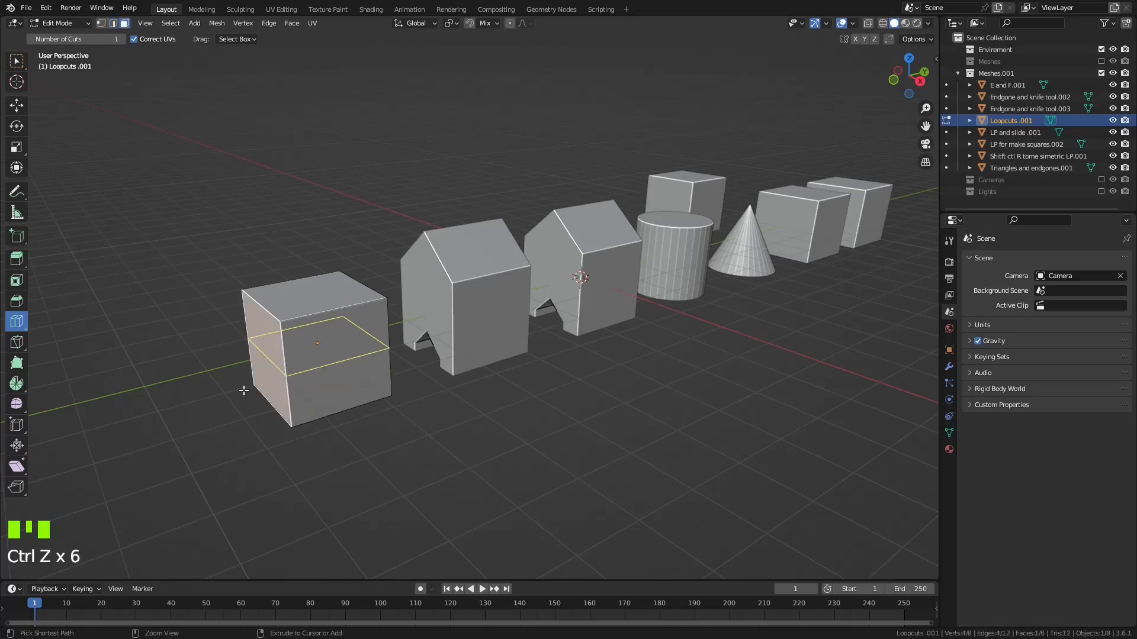
key("ctrl+z")
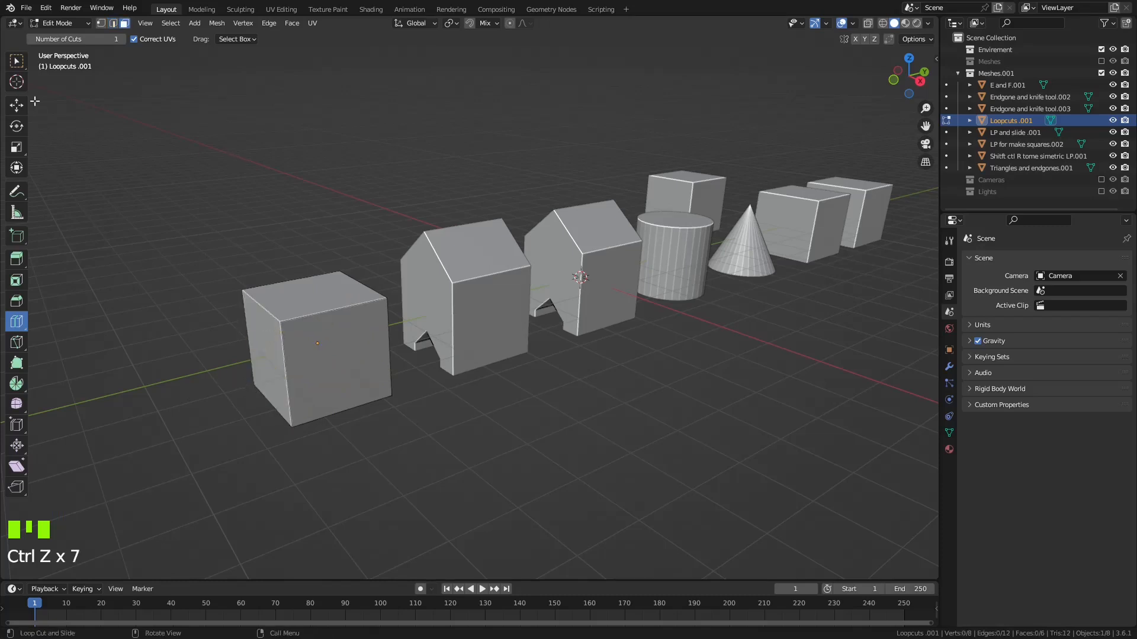
Switch back to the Select Box tool and select the loop of four faces around the cube, including its top.
left_click(19, 64)
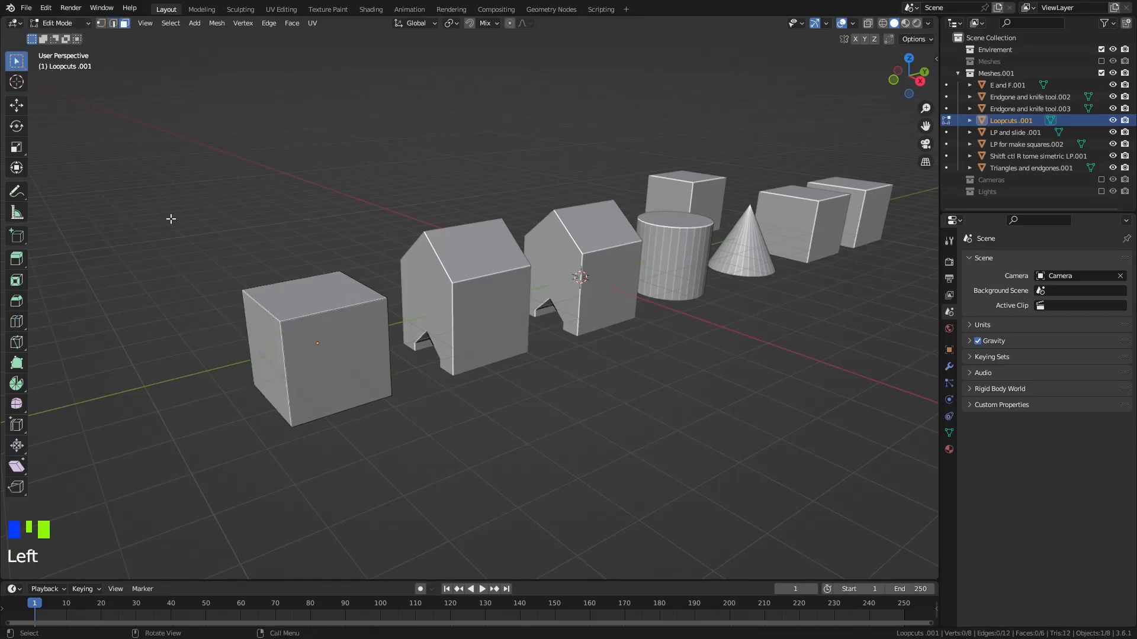
left_click(317, 322)
left_click(315, 317, "alt")
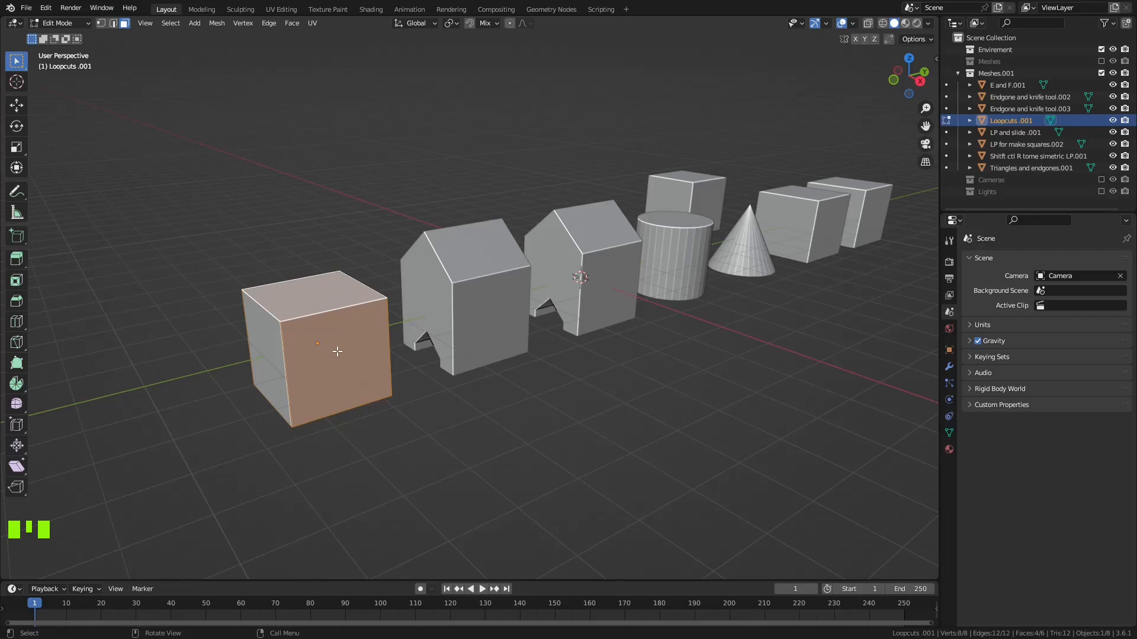
Add three parallel vertical loop cuts across the cube, slid by a factor of about 0.068.
middle_click_drag(450, 334, 387, 370)
scroll(495, 355, "up", 3)
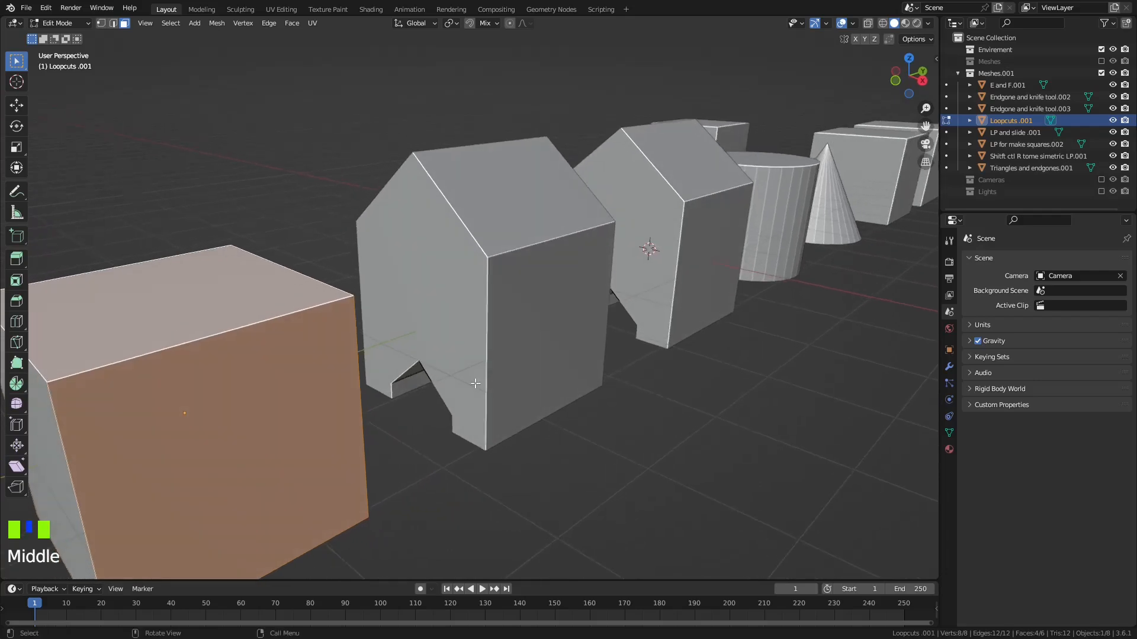
scroll(387, 370, "down", 2)
key("ctrl+r")
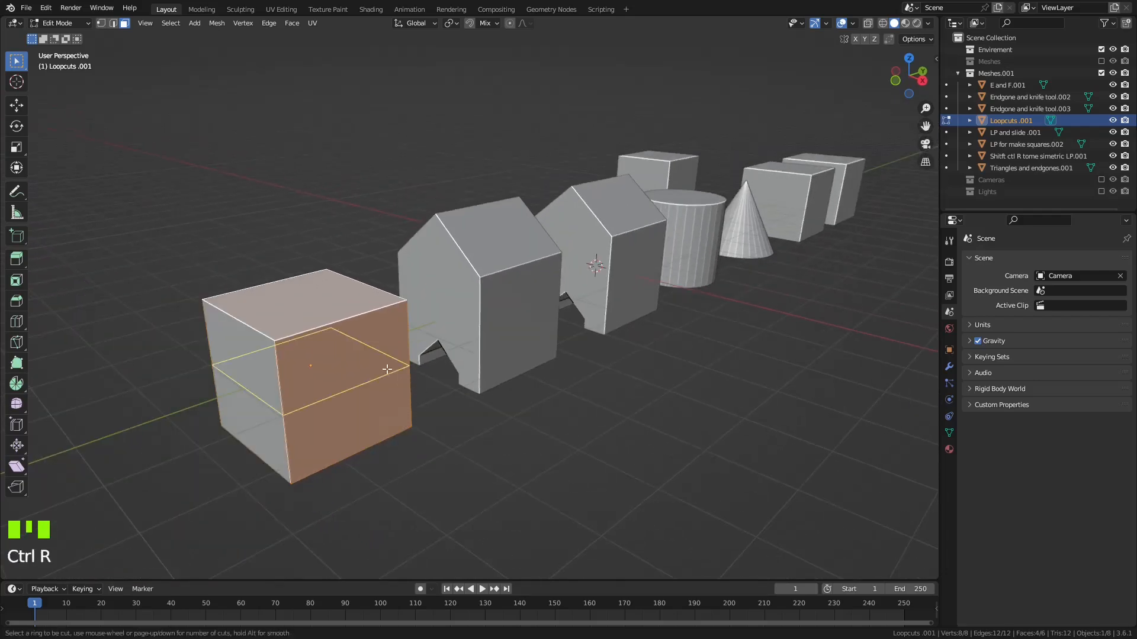
scroll(356, 321, "up", 4)
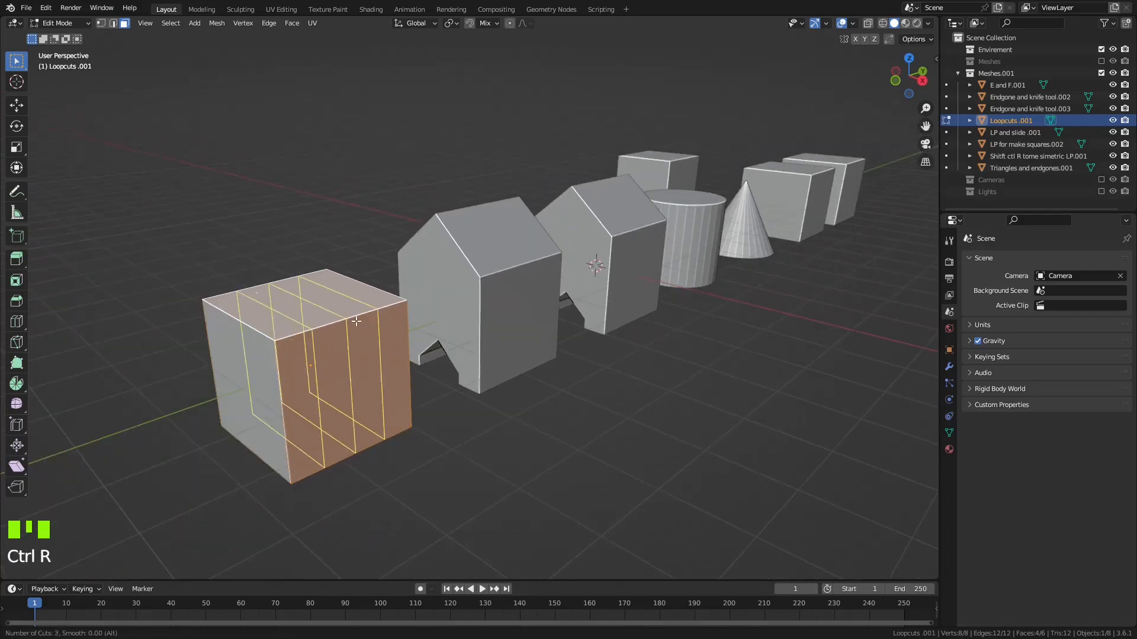
scroll(356, 321, "up", 2)
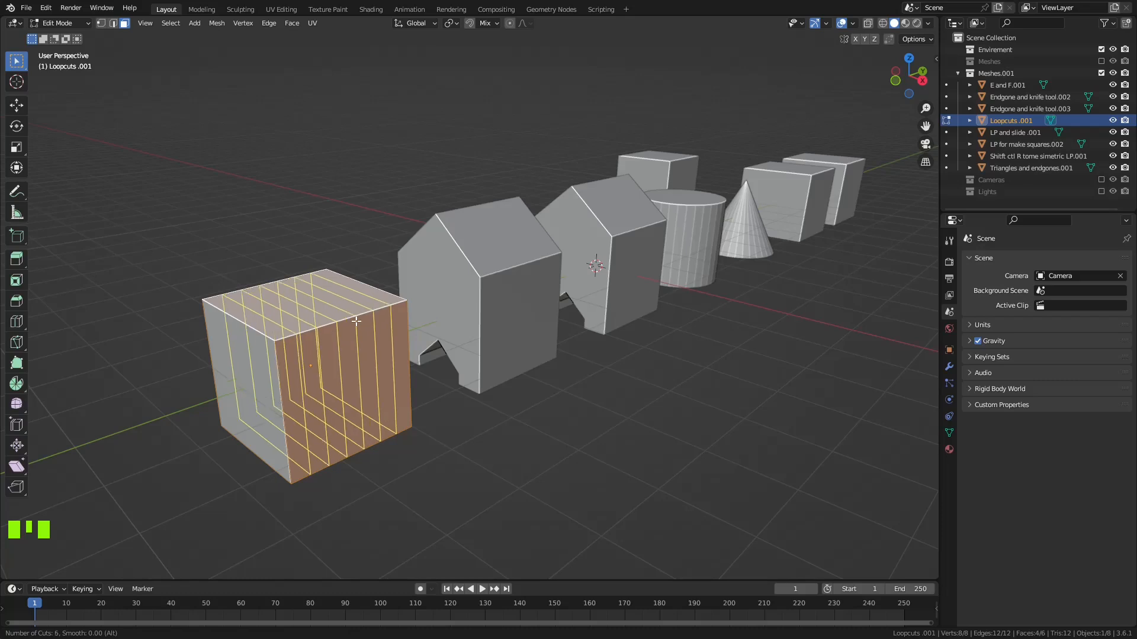
scroll(356, 321, "down", 4)
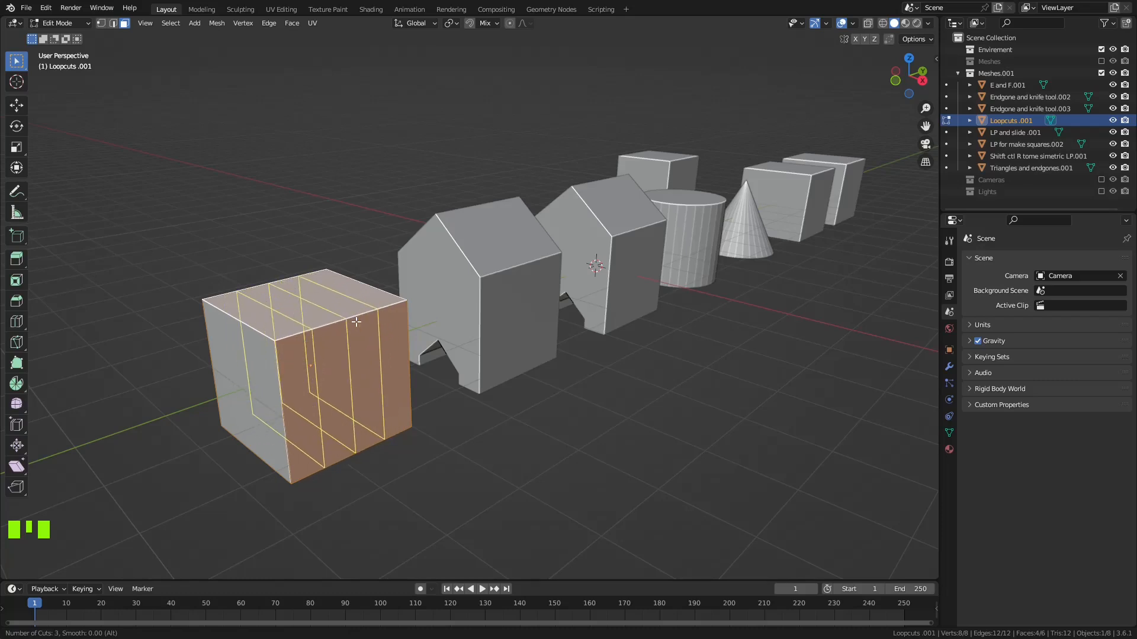
left_click(357, 322)
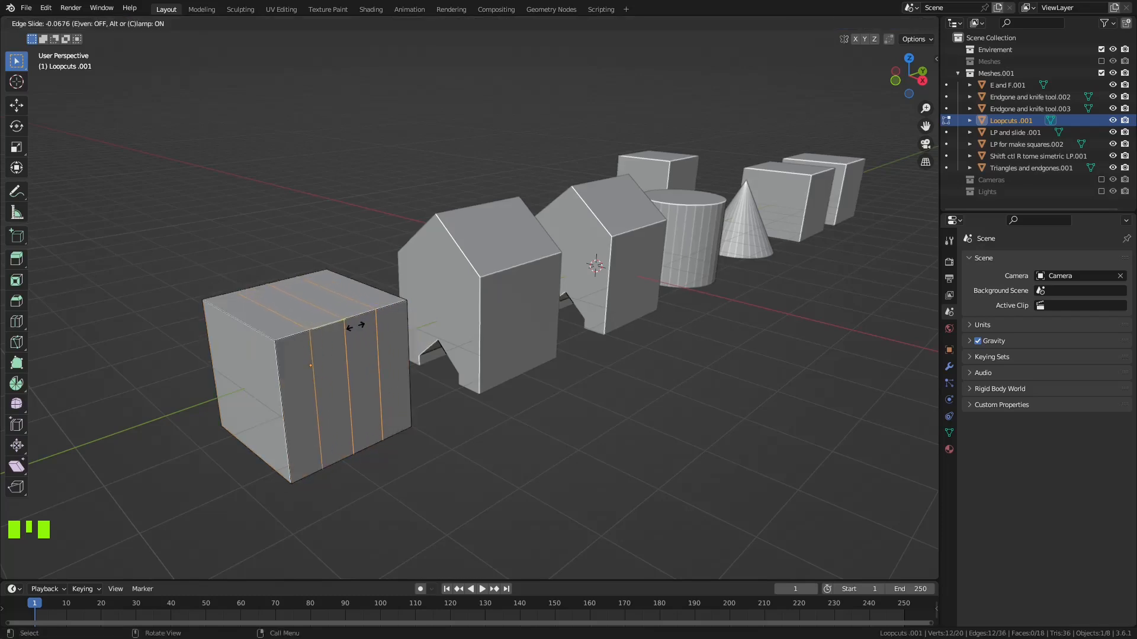
left_click(355, 326)
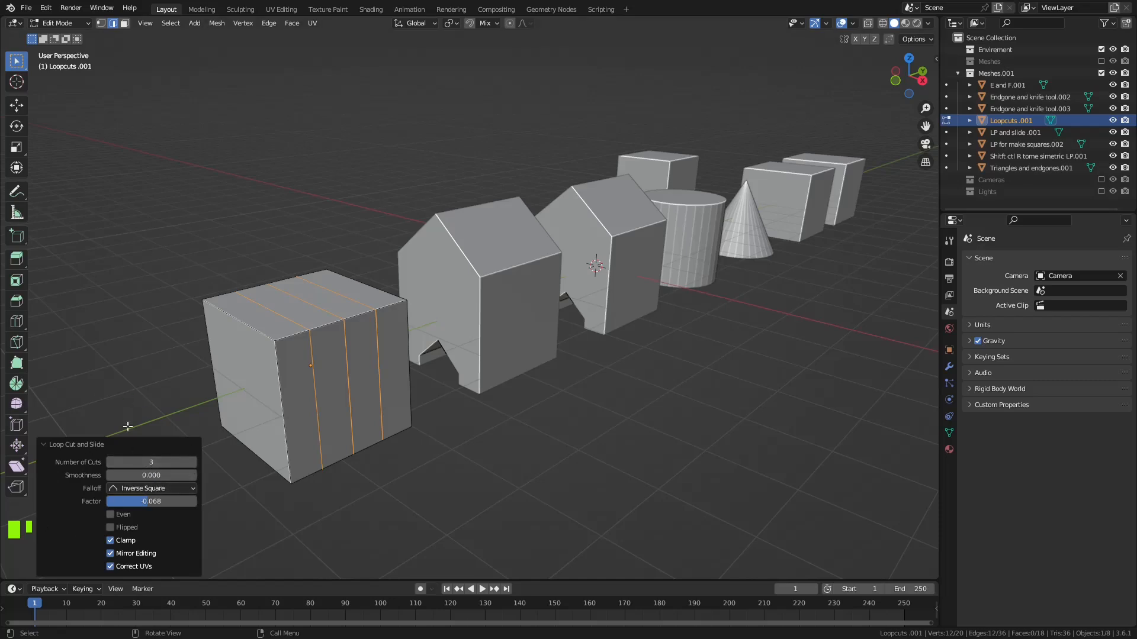
Increase the number of loop cuts on the cube to 8.
left_click(192, 462)
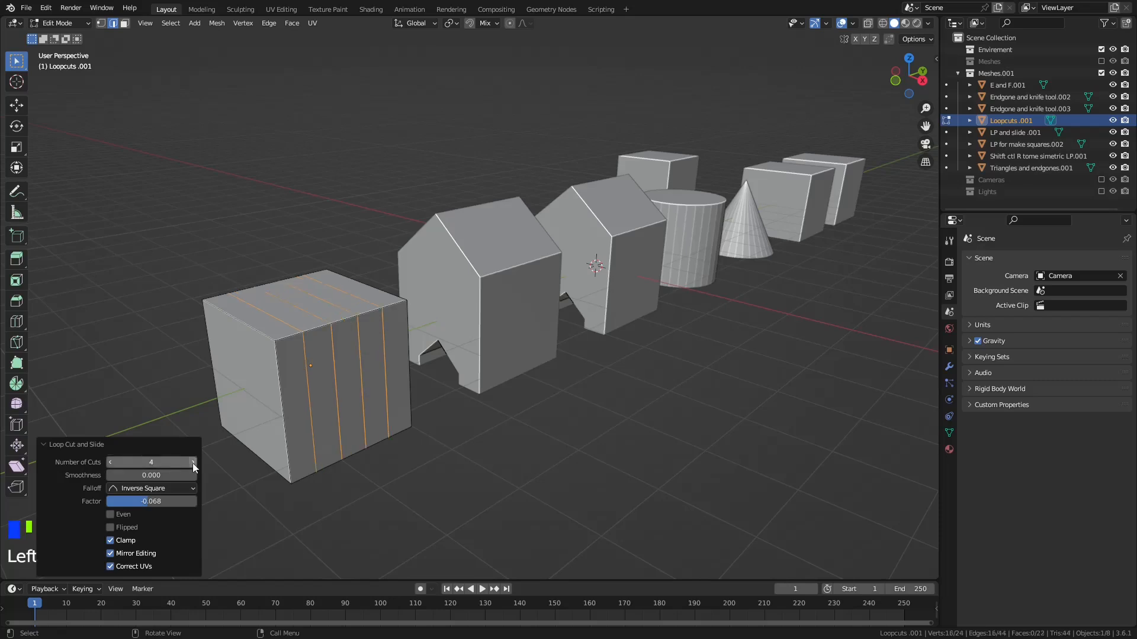
left_click(193, 463)
left_click(192, 462)
left_click(193, 463)
left_click(193, 463)
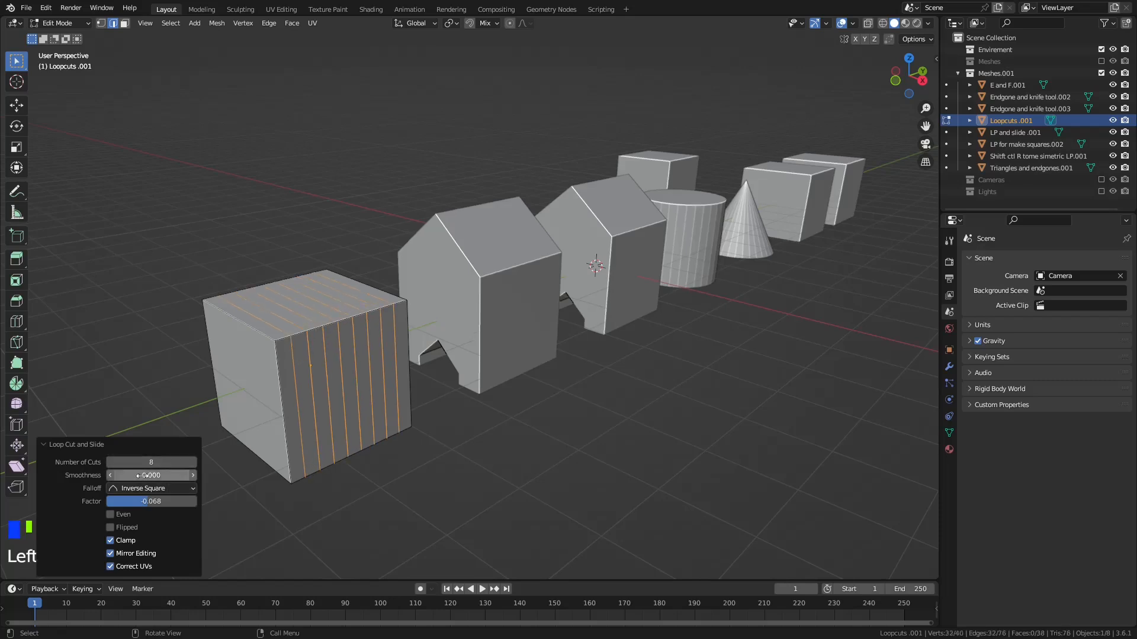
Try a negative smoothness of -0.560 on the cuts, switch the falloff to Smooth and set the smoothness to 0.610.
left_click_drag(143, 475, 91, 475)
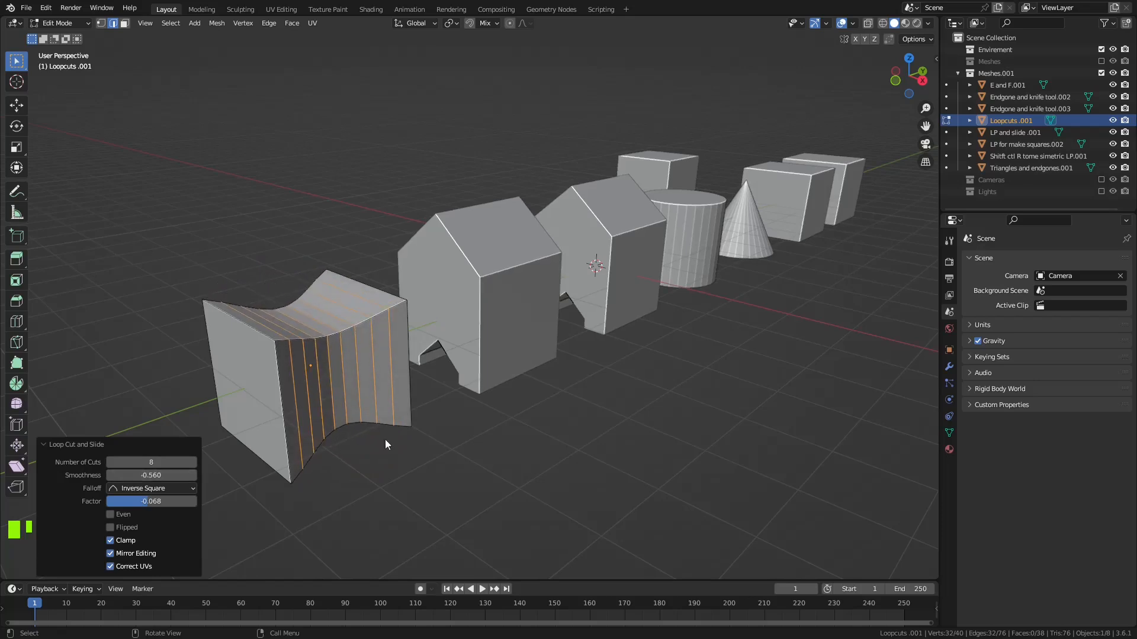
left_click_drag(146, 475, 201, 475)
left_click(138, 488)
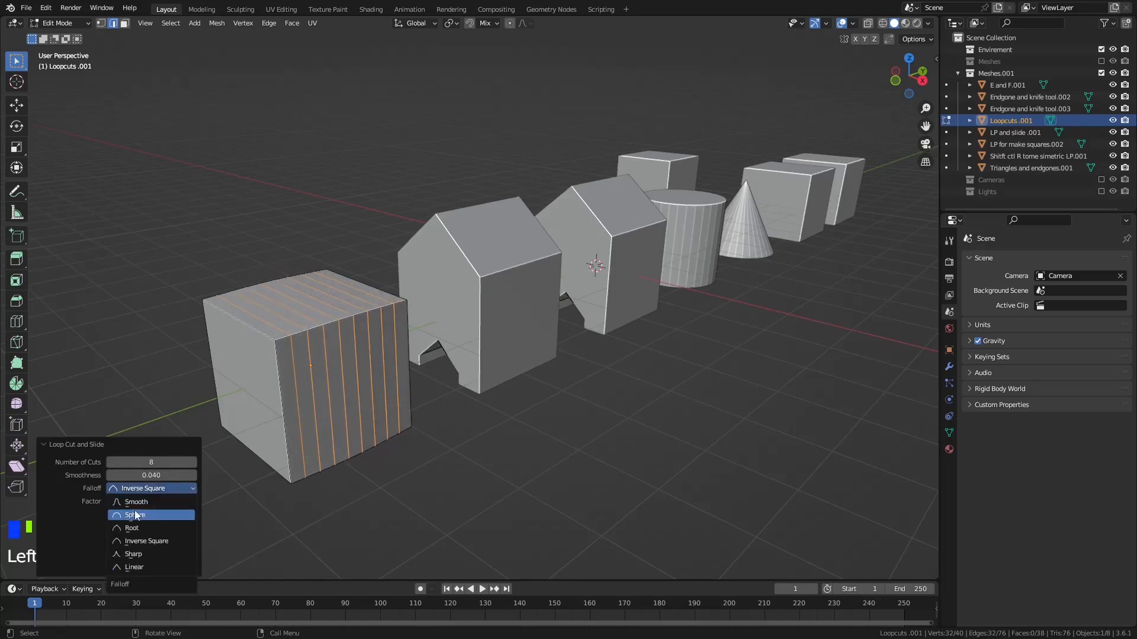
left_click(136, 502)
left_click_drag(151, 476, 190, 475)
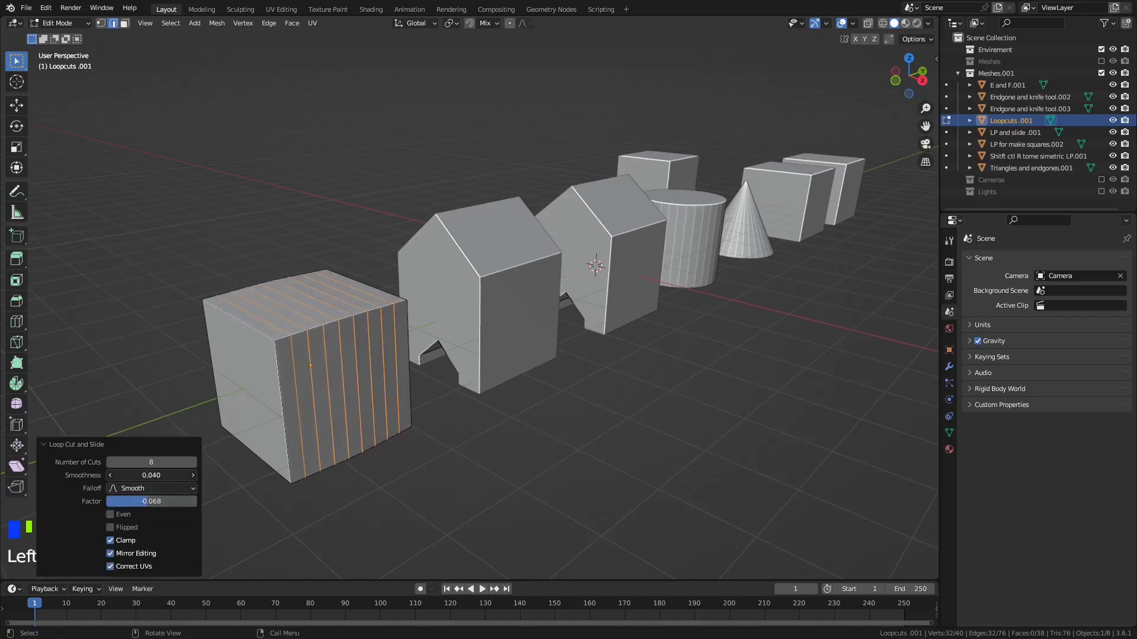
Try the Sphere falloff, change it to Sharp, and set the cuts' slide factor to -0.756.
left_click(131, 491)
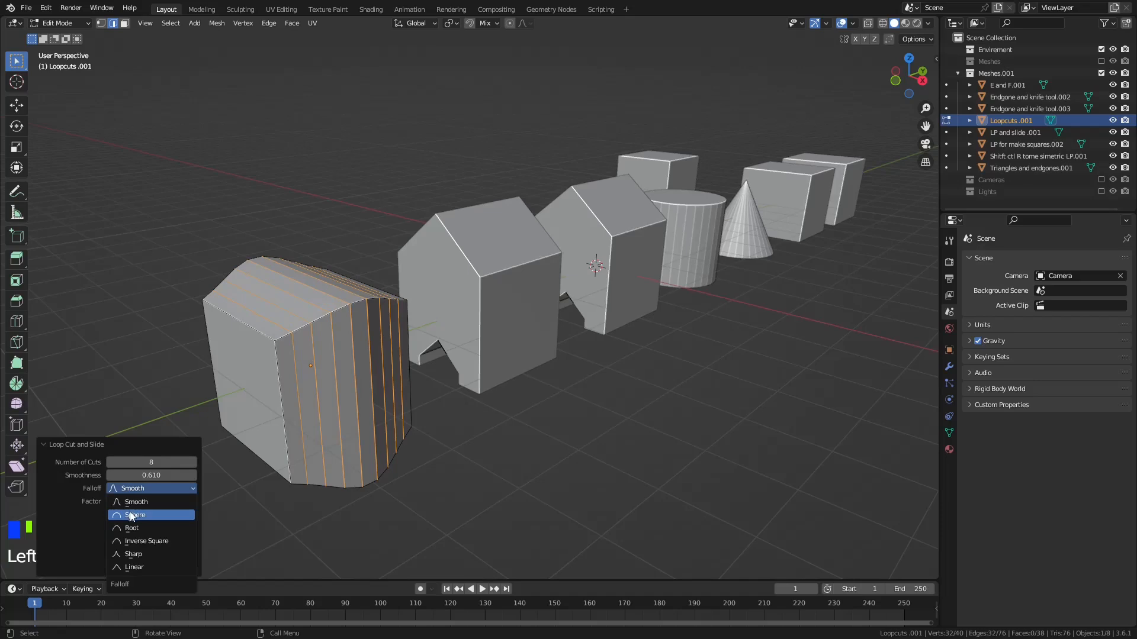
left_click(133, 515)
left_click(145, 488)
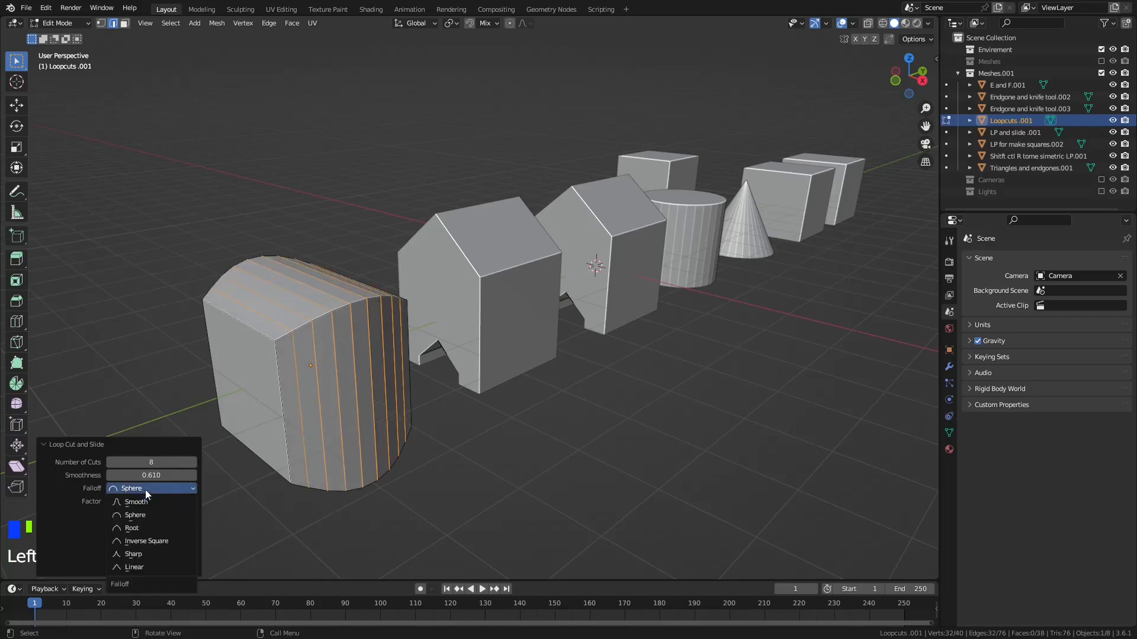
left_click(140, 554)
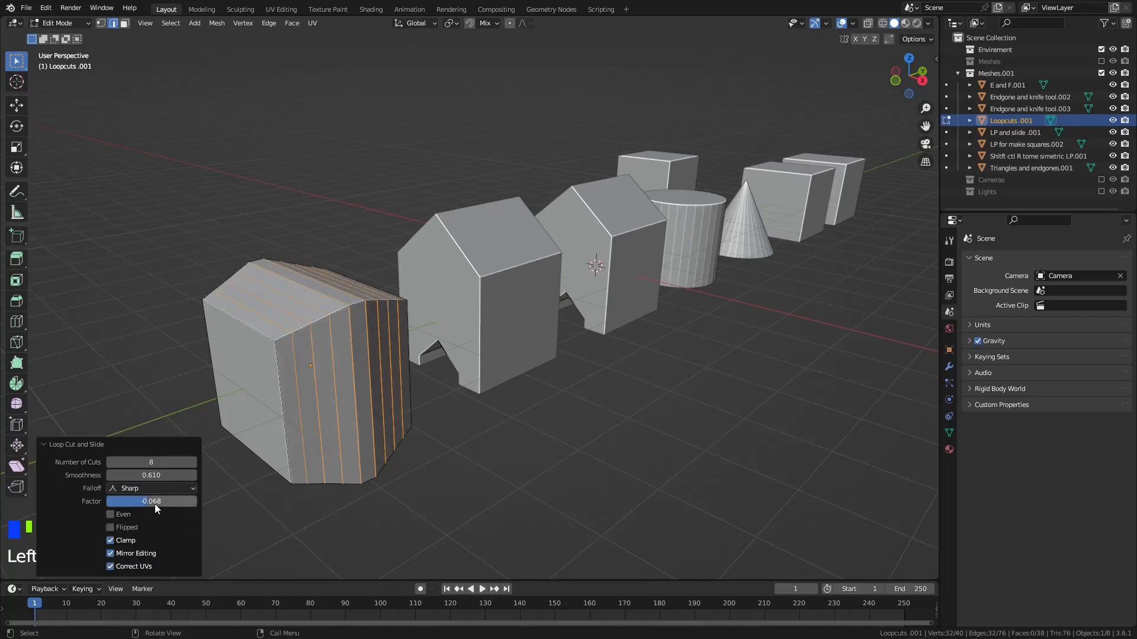
left_click_drag(151, 503, 118, 503)
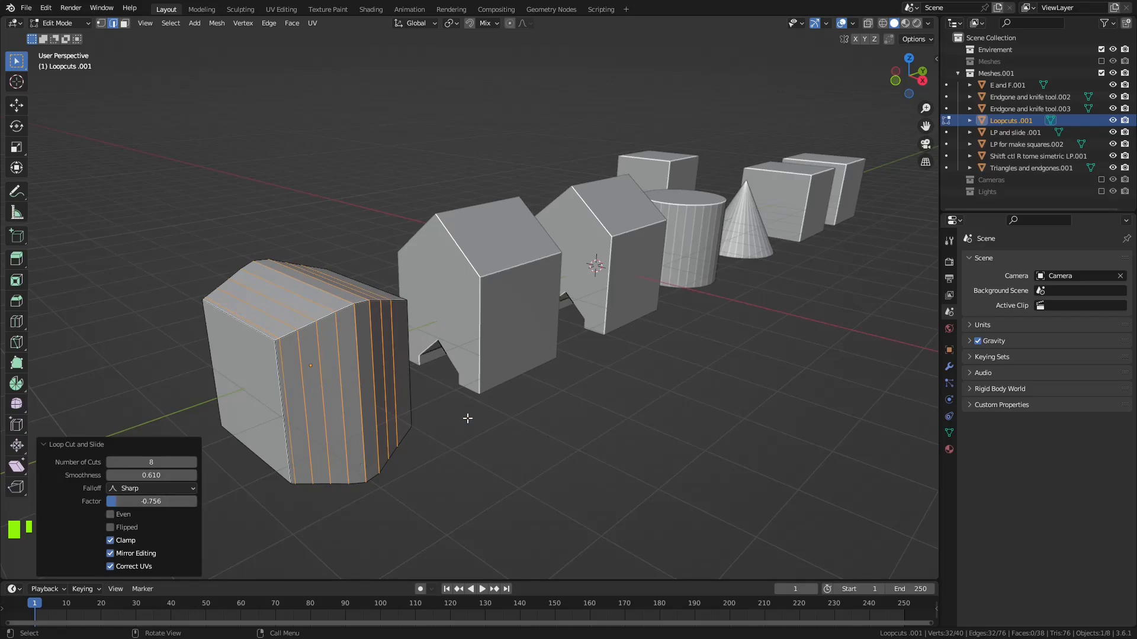
Finish editing the cube and enter Edit Mode on the neighbouring house mesh, E and F.001.
key("Tab")
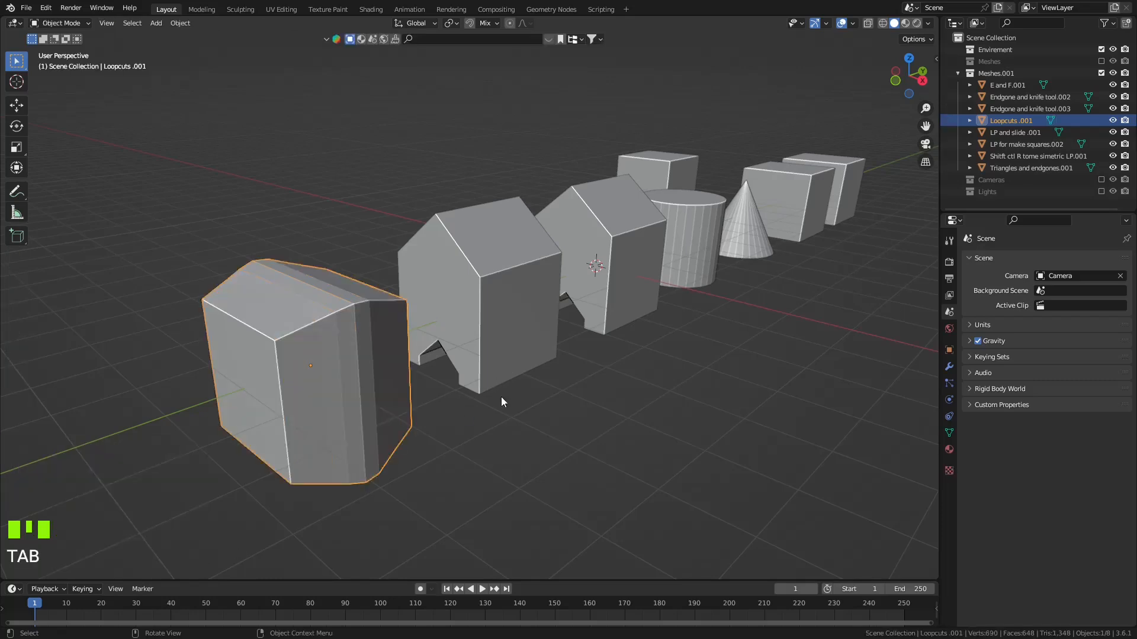
left_click(509, 290)
key("Tab")
scroll(506, 291, "up", 2)
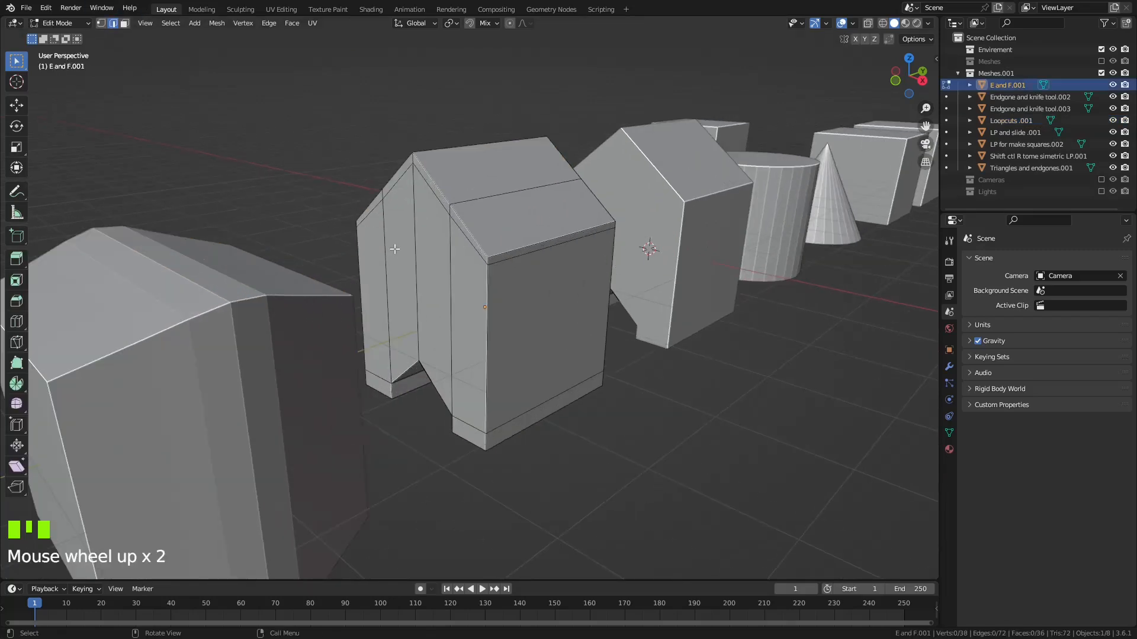
Loop-cut the house walls horizontally with one cut, trying the Even and Flipped slide options and placing it at a factor of about 0.055.
left_click(17, 321)
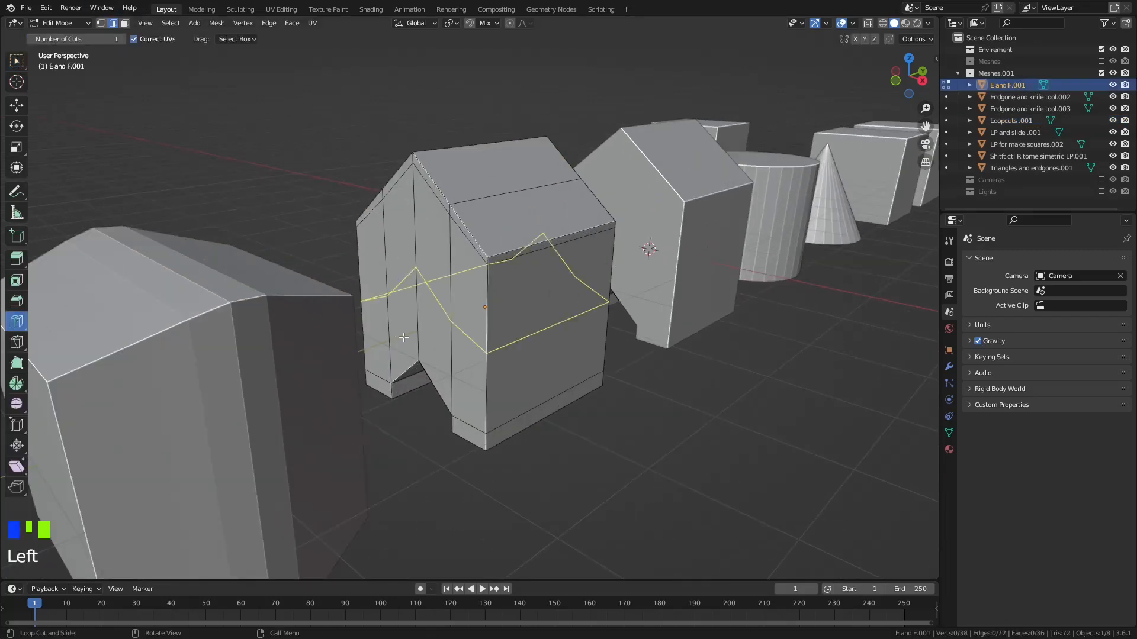
left_click_drag(417, 325, 480, 323)
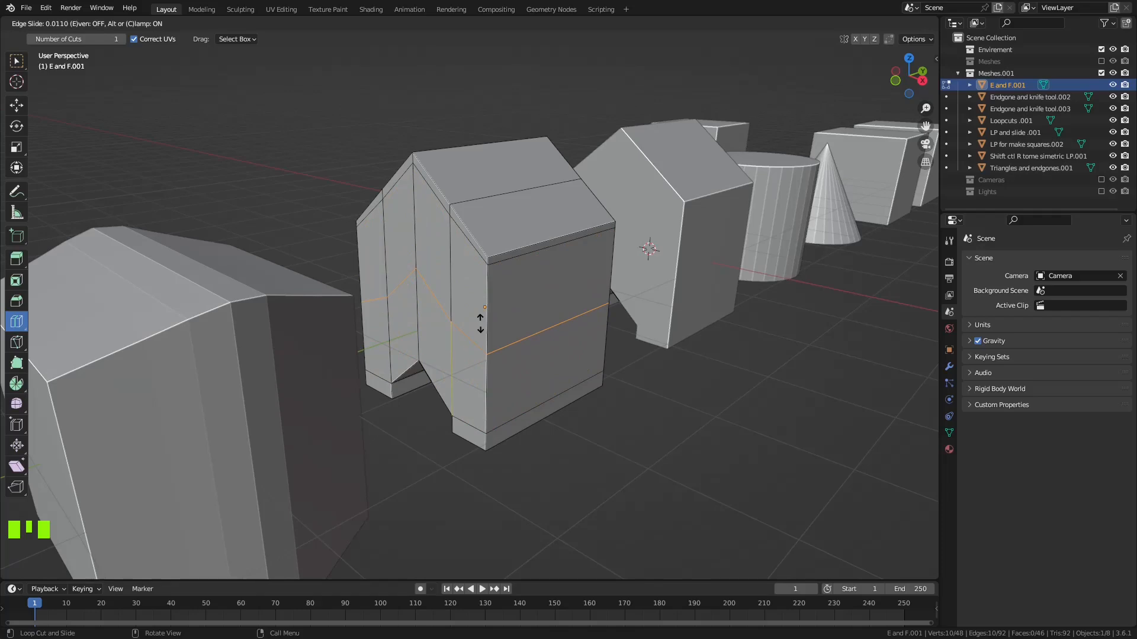
key("e")
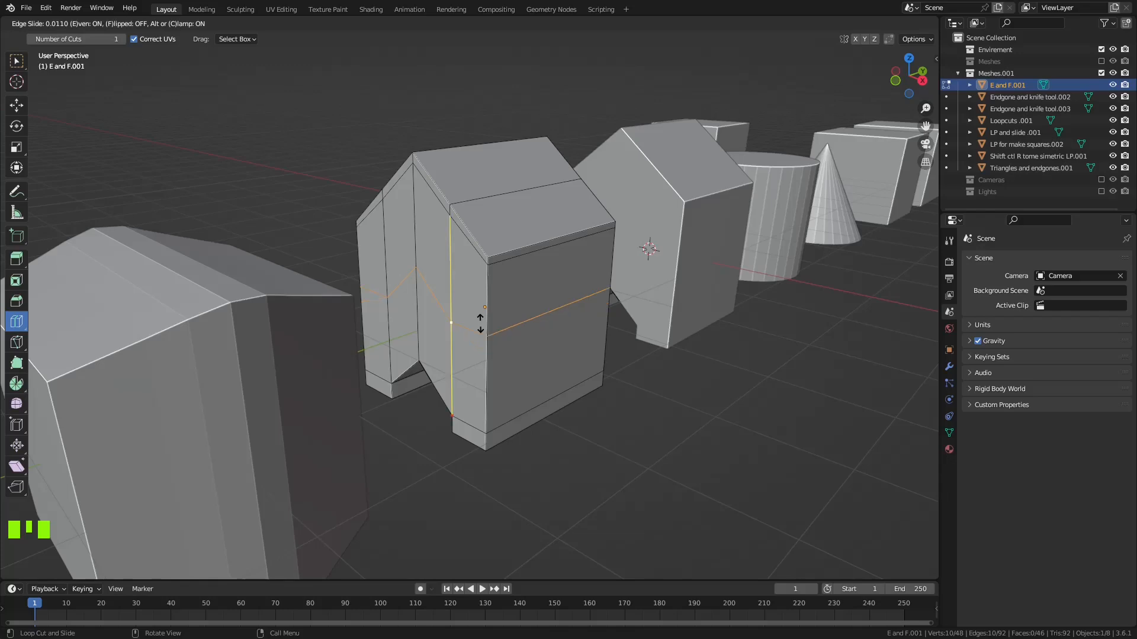
left_click_drag(481, 323, 476, 383)
key("f")
scroll(447, 365, "up", 4)
scroll(470, 359, "down", 2)
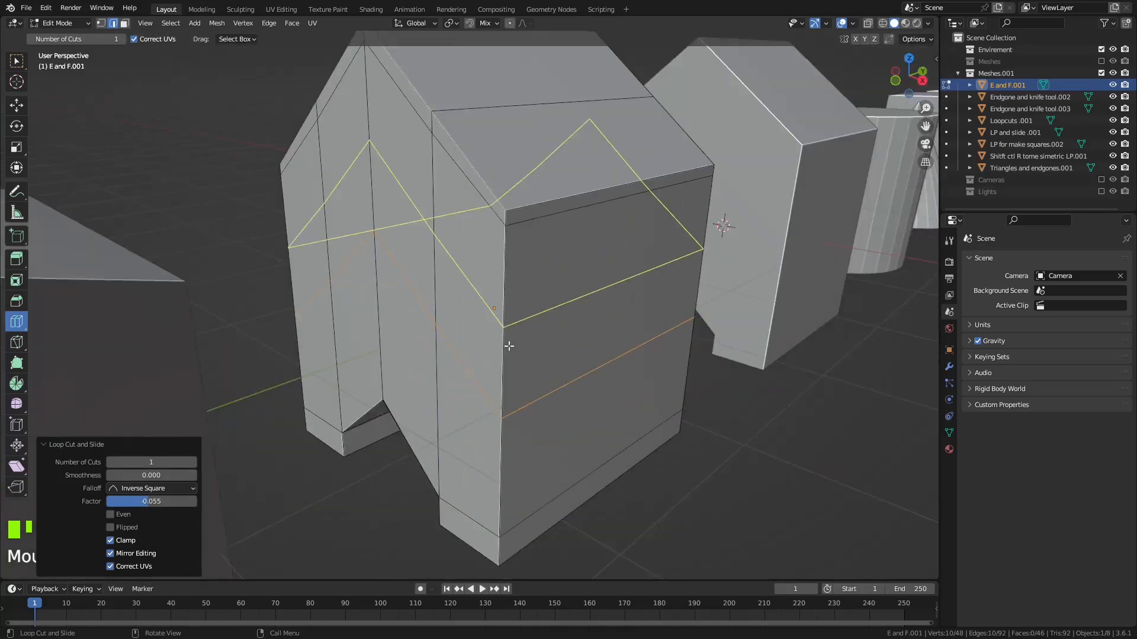
mouse_move(508, 346)
middle_mouse_down()
mouse_move(521, 336)
mouse_move(501, 336)
middle_mouse_up()
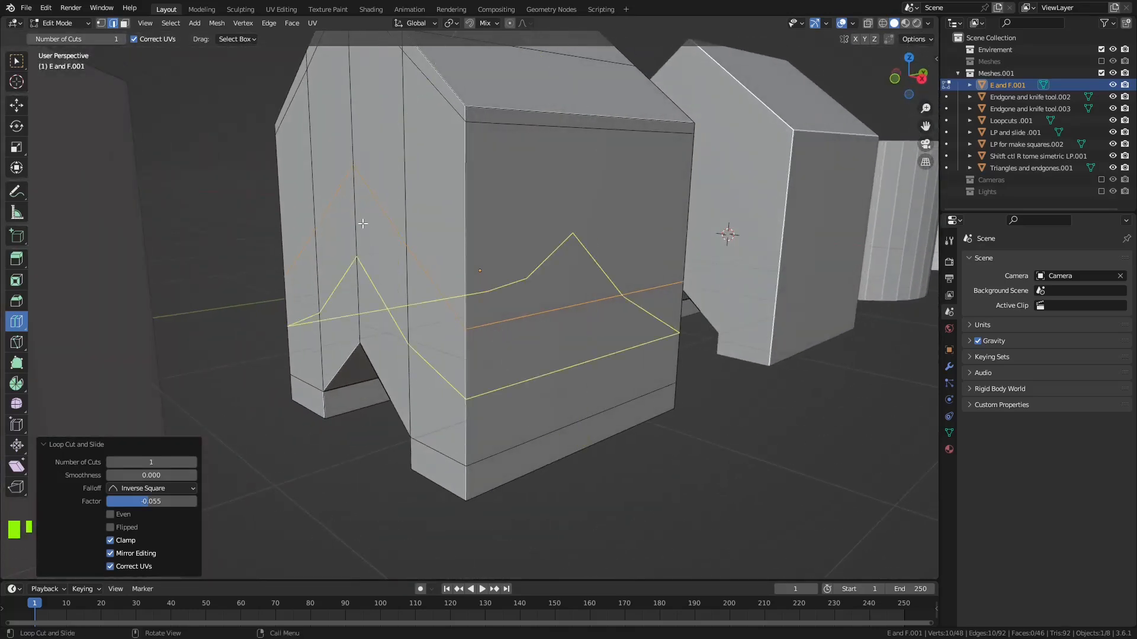
key("e")
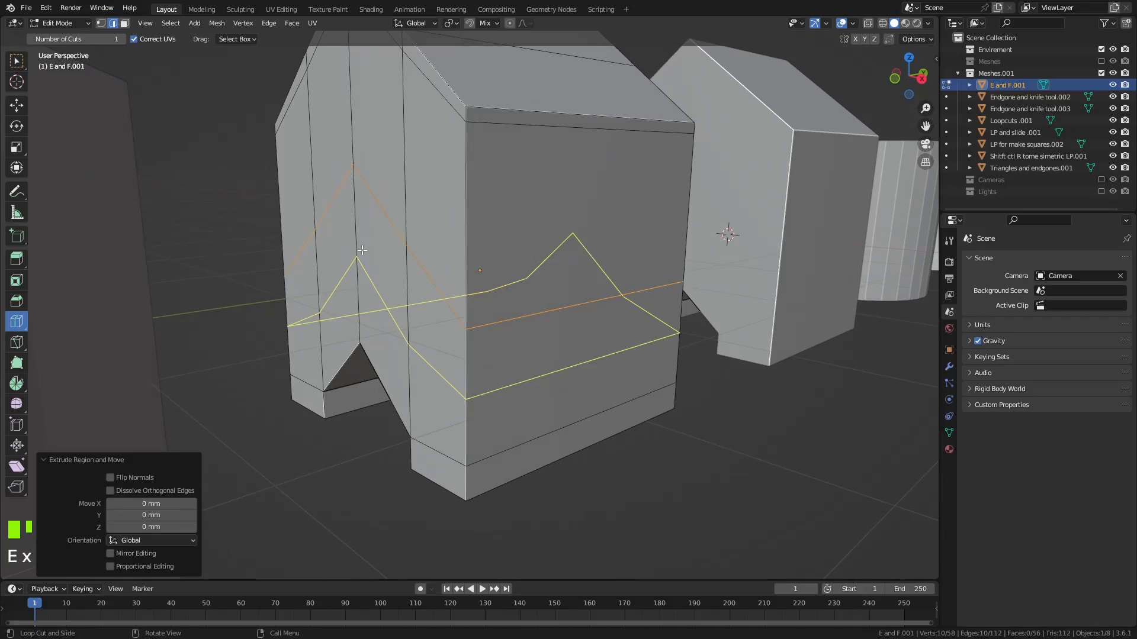
key("ctrl+z")
key("ctrl+z")
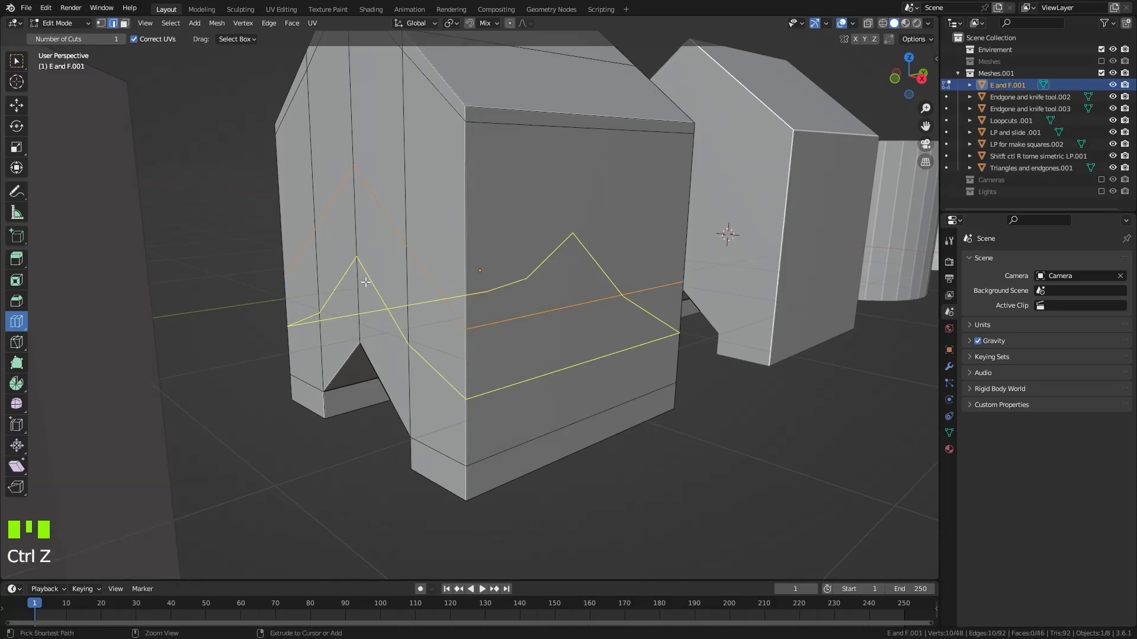
Place a new horizontal loop cut around the house walls, trying Even and Flipped while sliding it to a factor of about -0.215.
left_click_drag(392, 250, 443, 207)
key("e")
key("f")
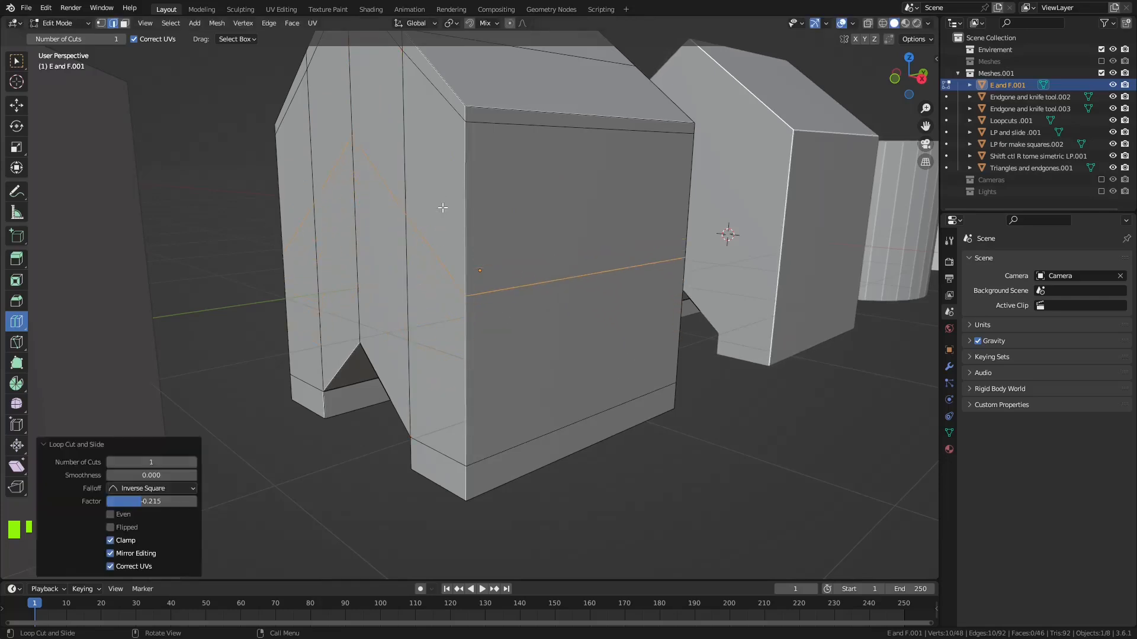
Finish editing this house and enter Edit Mode on the neighbouring house mesh, Shitft ctl R tome simetric LP.001.
scroll(743, 448, "down", 3)
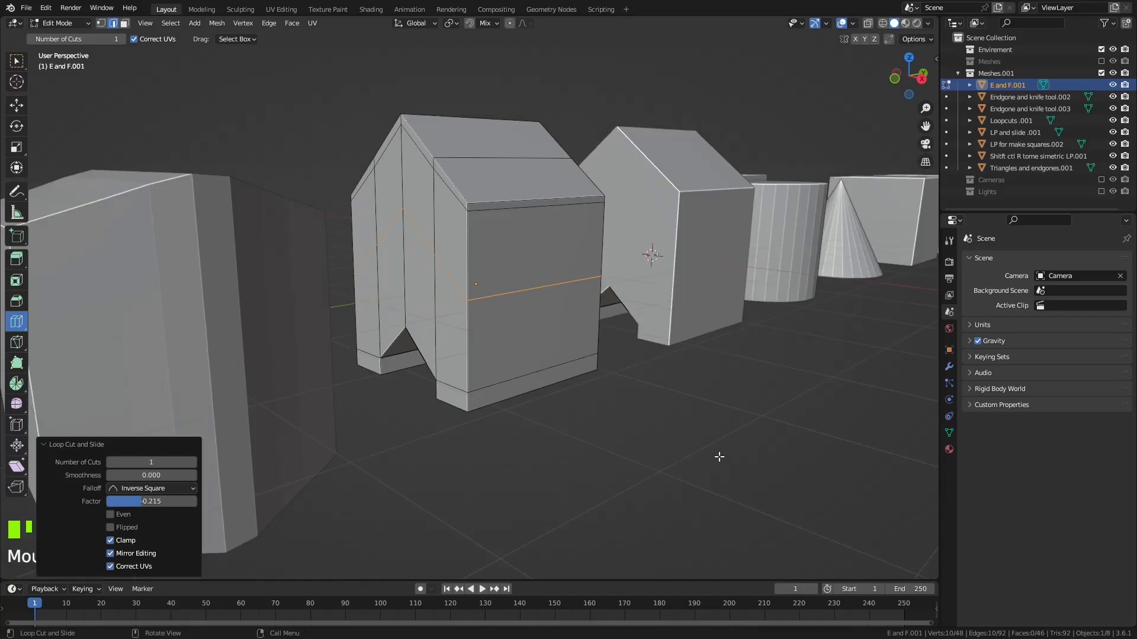
key("Tab")
left_click(693, 290)
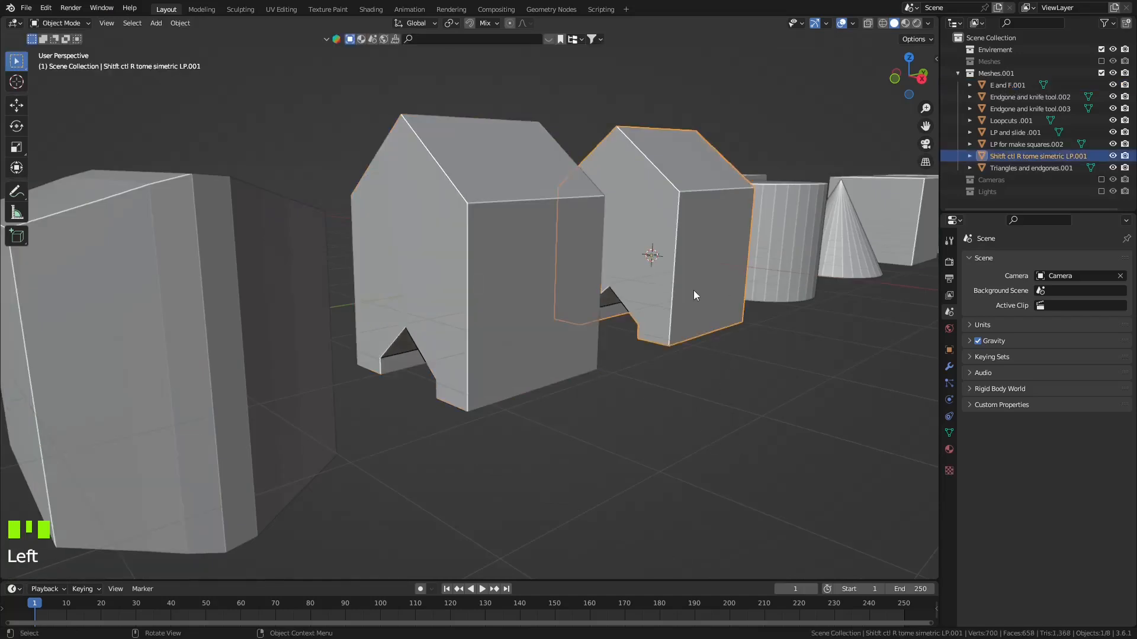
key("Tab")
middle_click_drag(772, 404, 698, 426)
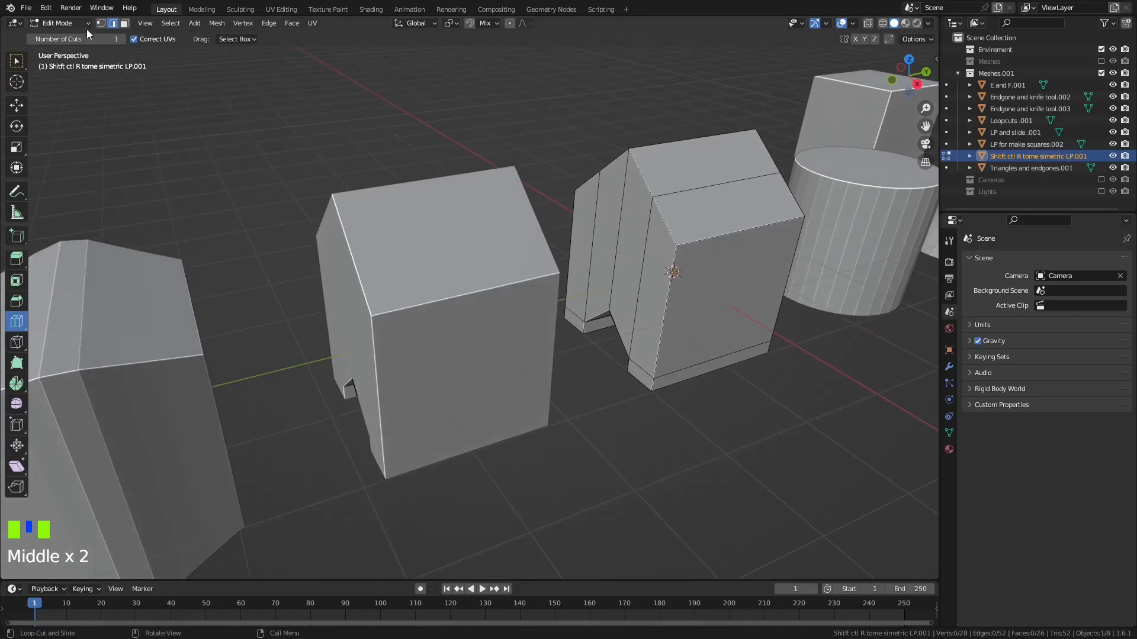
Try separate loop cuts on either side of the house's centre edge, sliding the second to a factor of 0.315, and undo them.
left_click(16, 61)
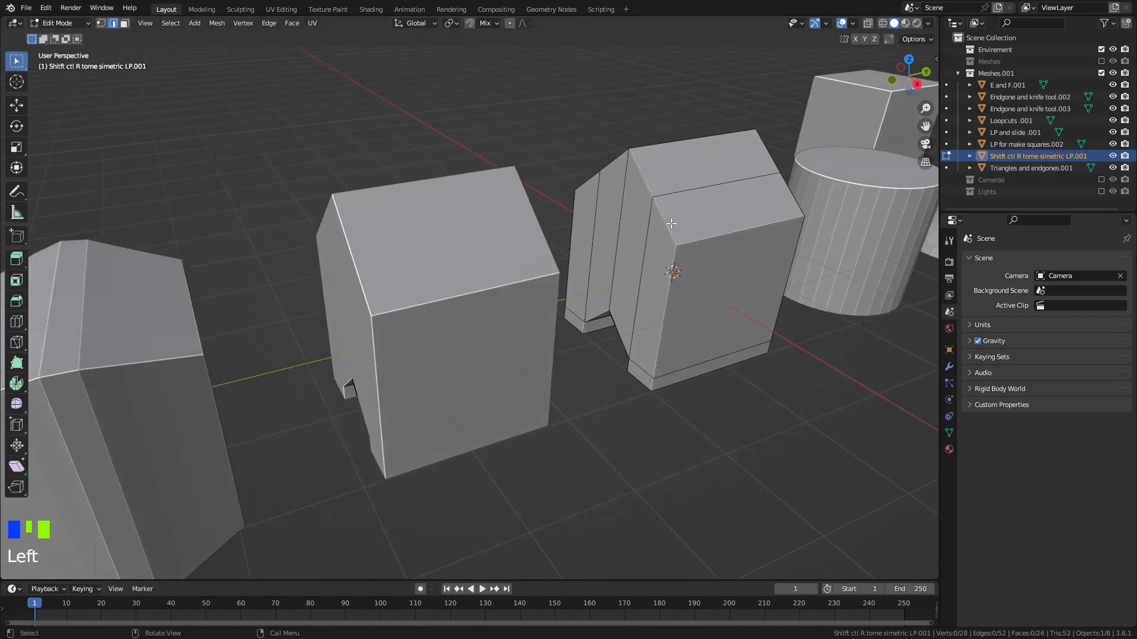
scroll(671, 223, "up", 3)
scroll(798, 158, "down", 2)
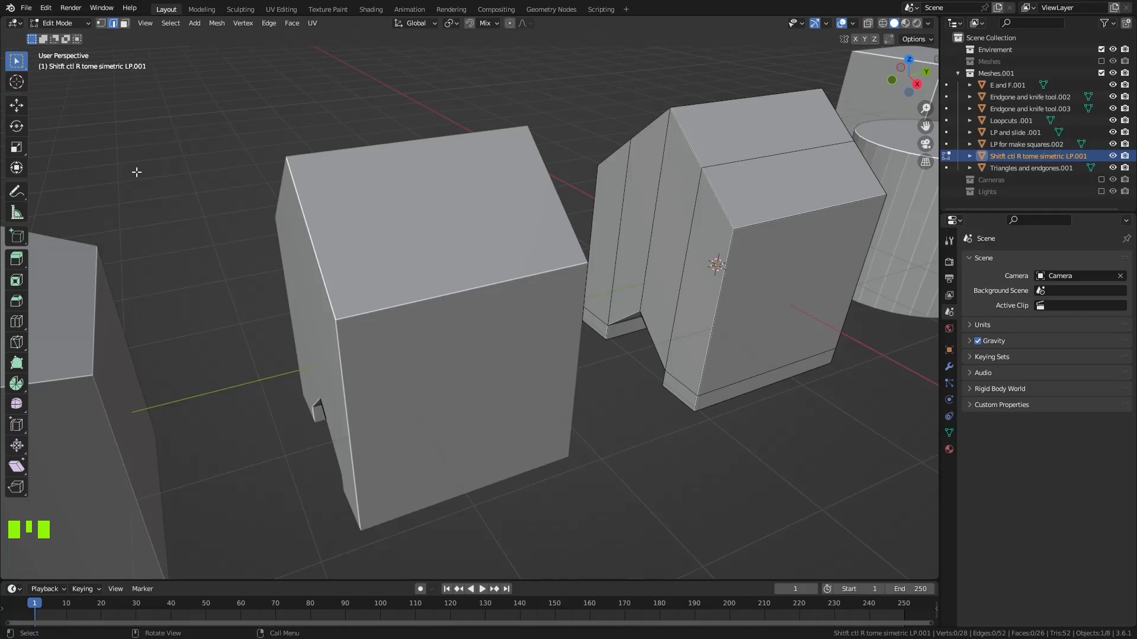
left_click(16, 321)
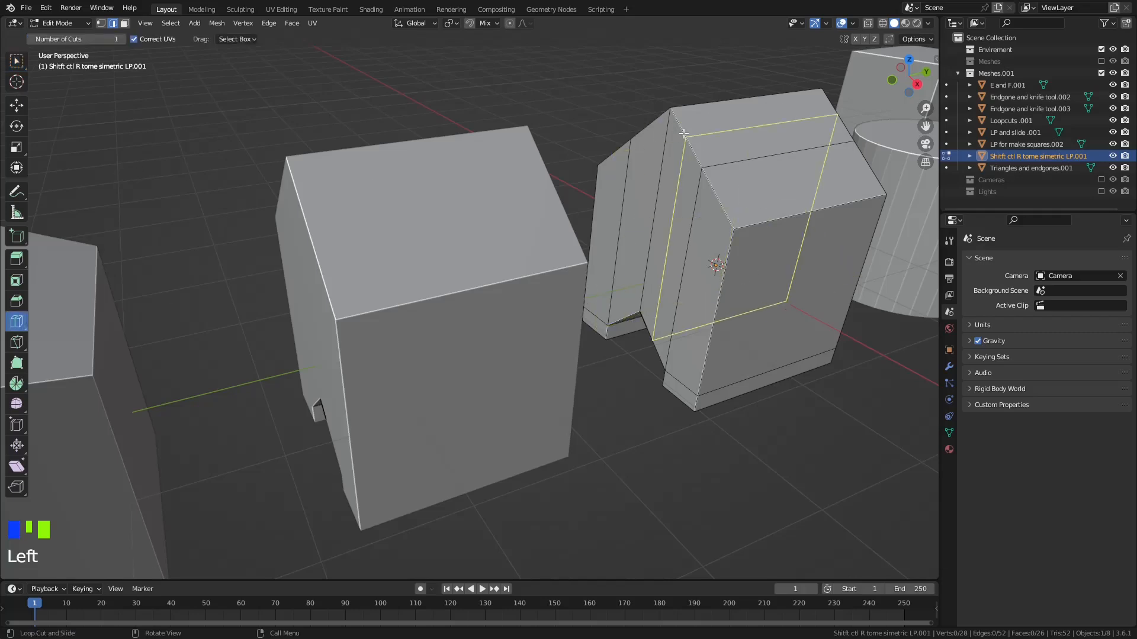
left_click_drag(682, 135, 642, 143)
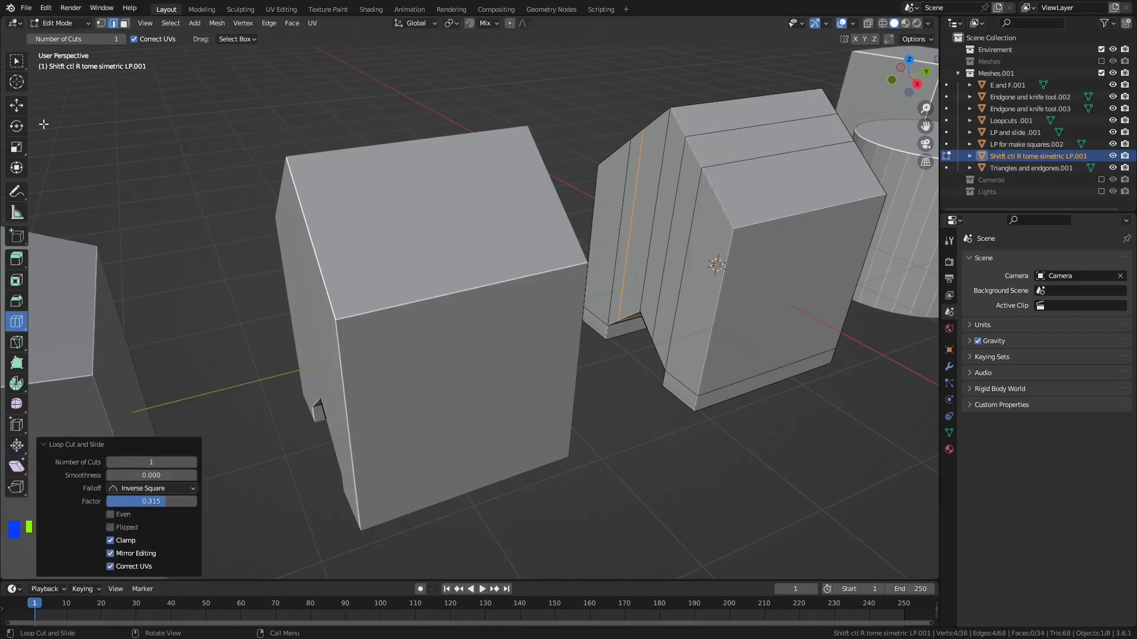
key("ctrl+z")
key("ctrl+z")
key("ctrl+z")
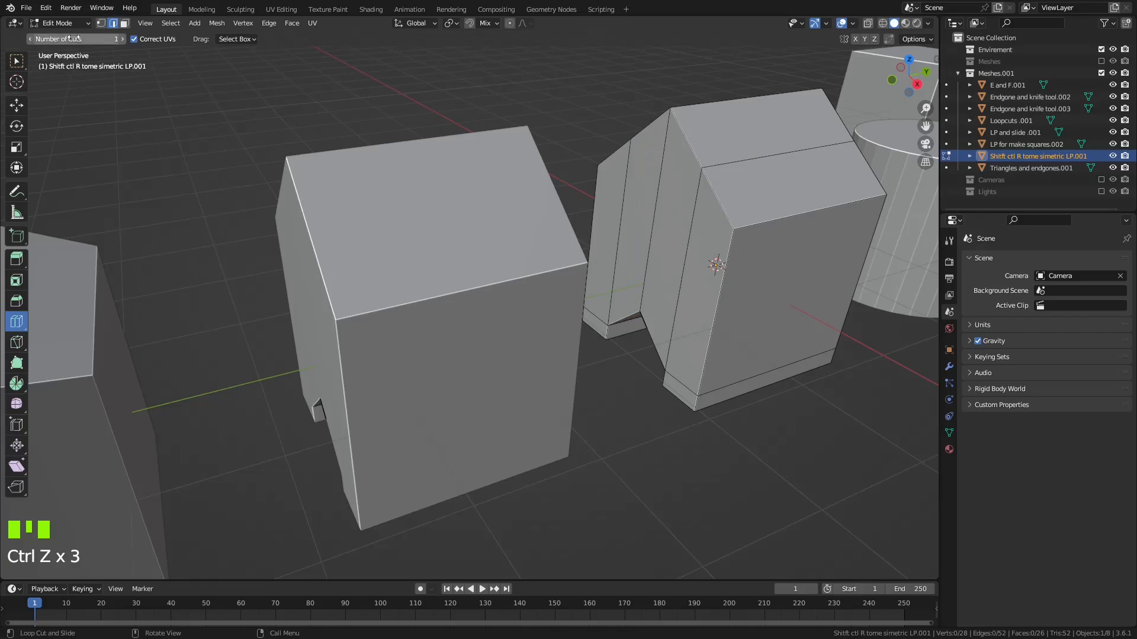
Select the house's centre edge loop and add symmetric loops on both sides with Offset Edge Slide at a factor of about 0.656.
left_click(16, 61)
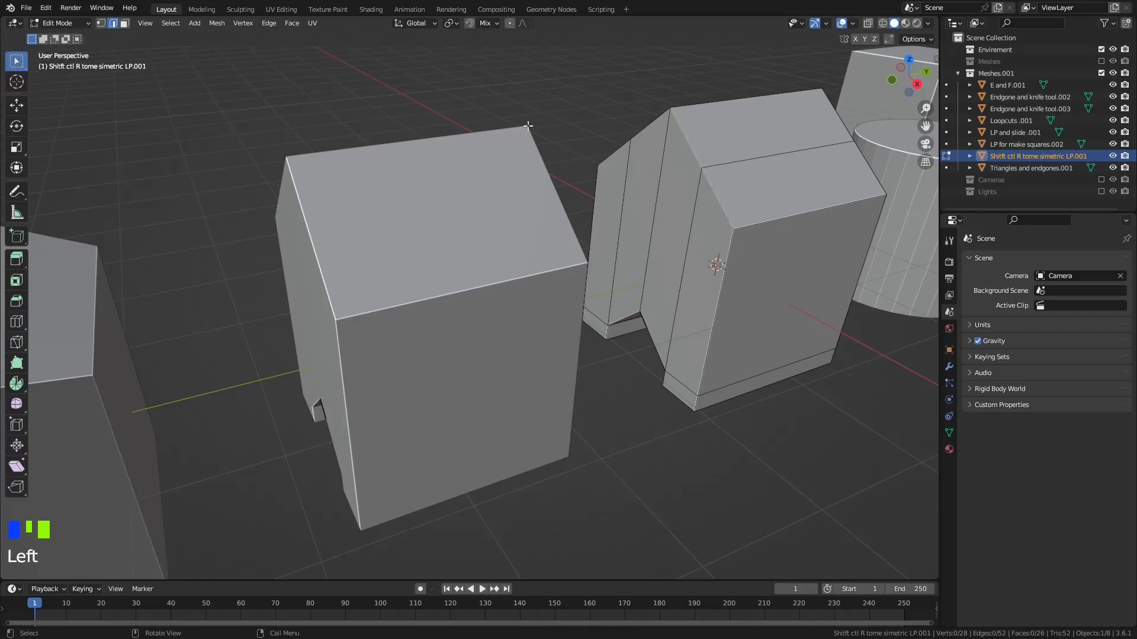
left_click(660, 194)
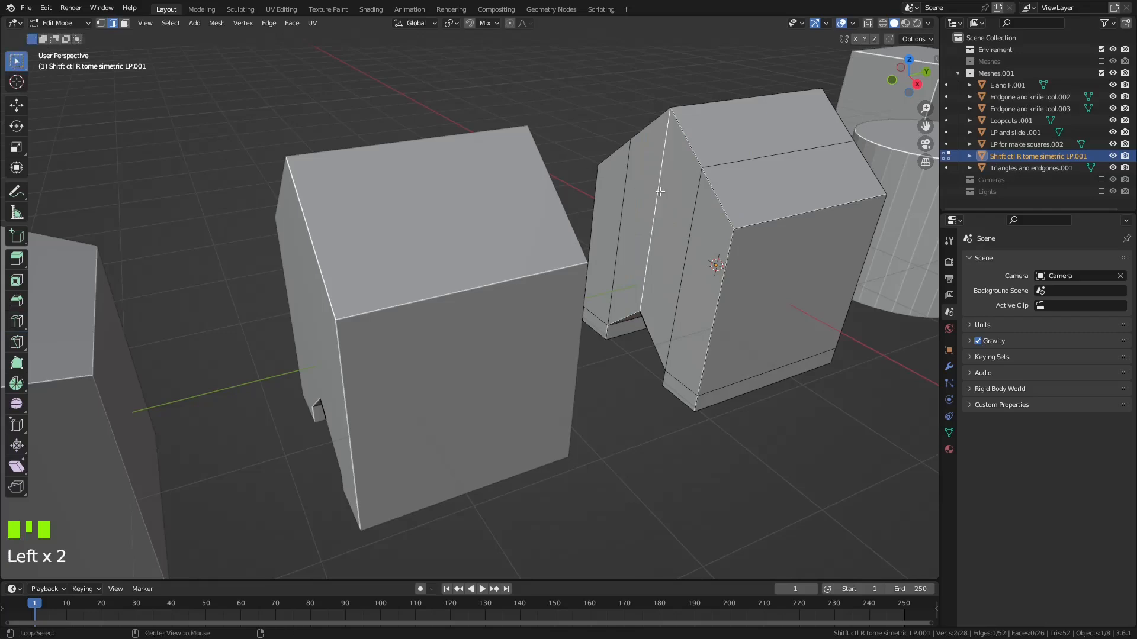
left_click(660, 191, "alt")
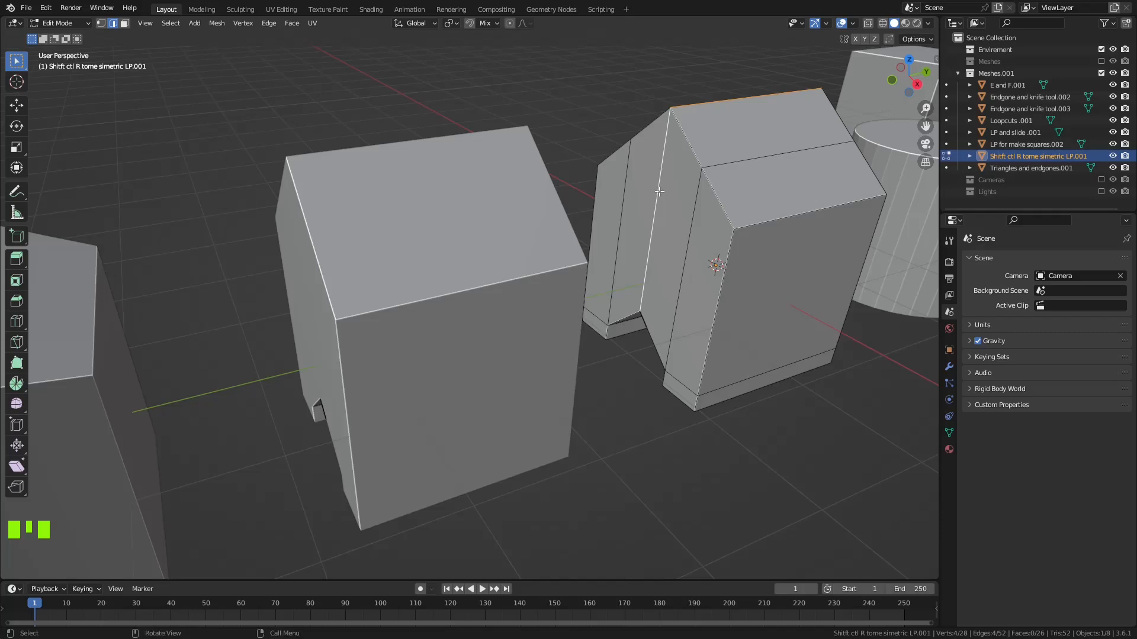
key("ctrl")
key("ctrl+shift+r")
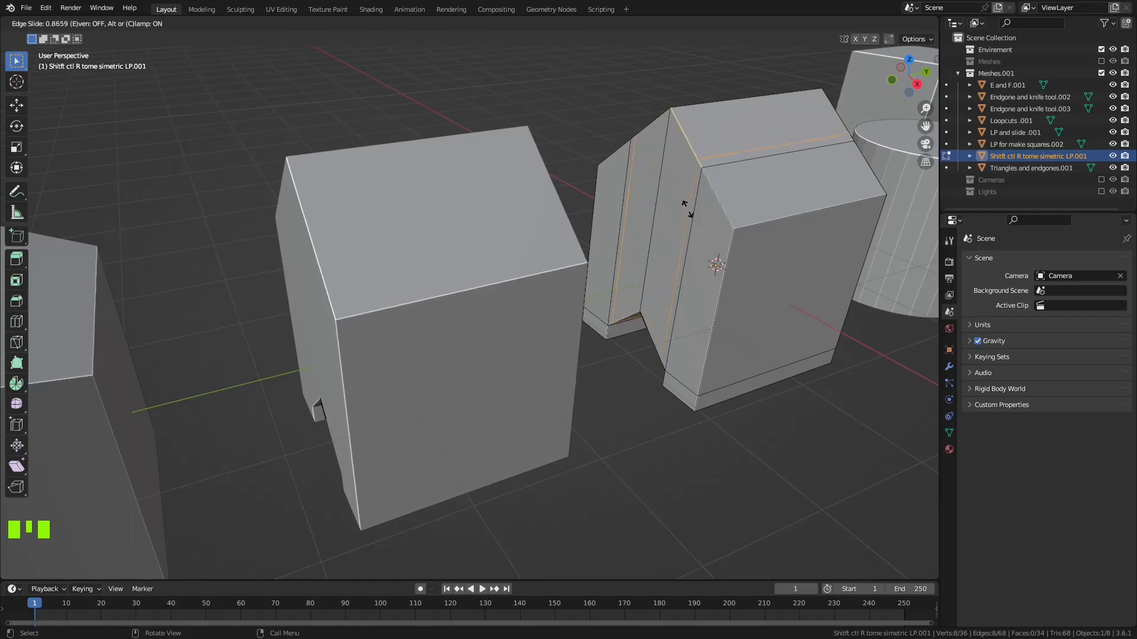
left_click(688, 201)
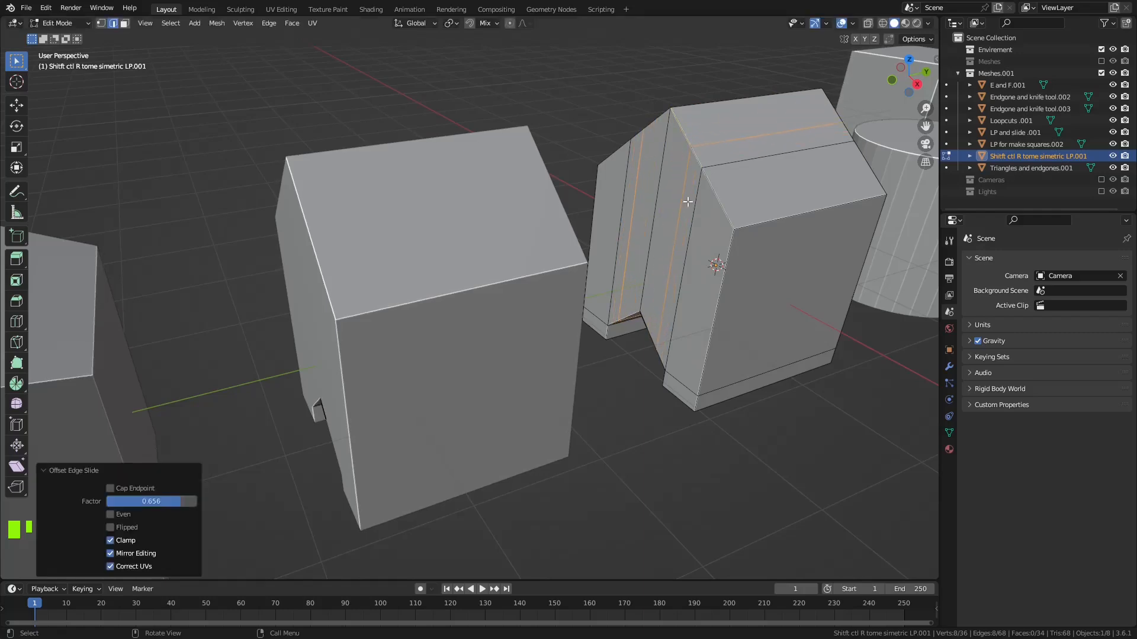
Try the Even option on the house's offset edge loops and adjust their slide factor.
middle_click_drag(676, 378, 678, 377)
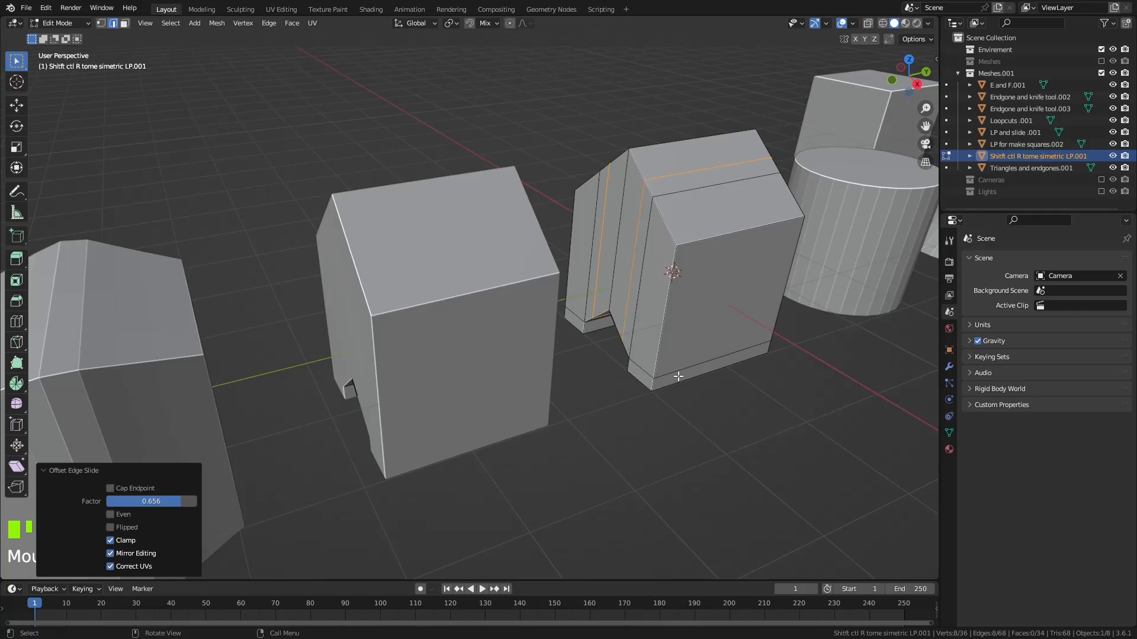
left_click(118, 515)
left_click(120, 516)
mouse_move(140, 506)
left_mouse_down()
mouse_move(107, 506)
mouse_move(134, 506)
mouse_move(123, 505)
left_mouse_up()
Finish editing the house and enter Edit Mode on the cylinder, LP and slide .001.
key("Tab")
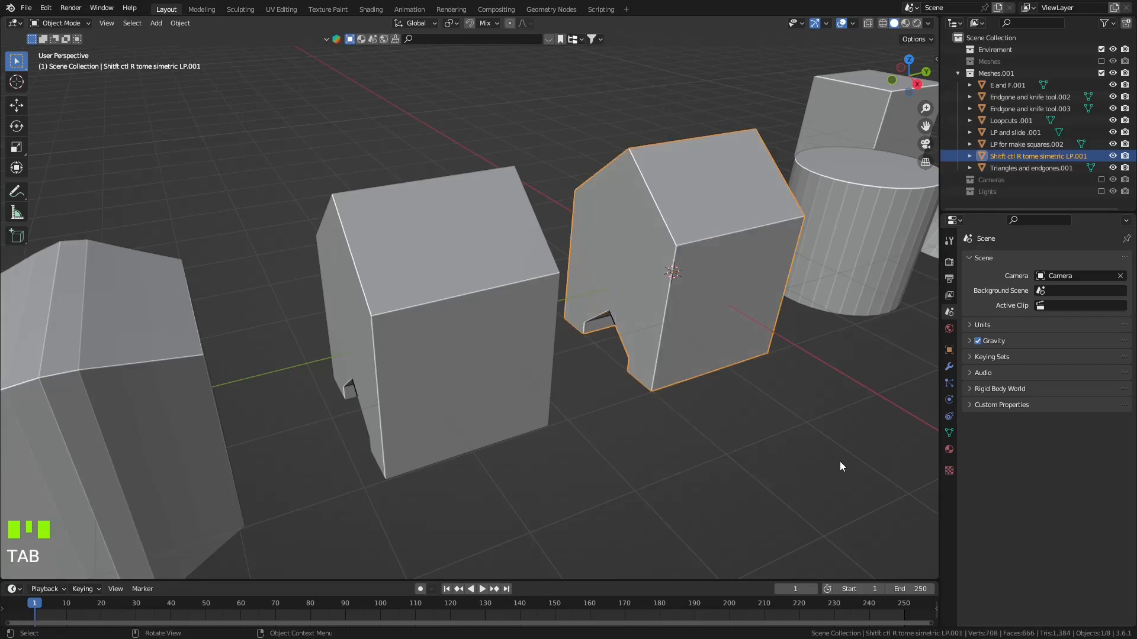
middle_click_drag(770, 302, 743, 308)
middle_click_drag(786, 272, 276, 312, "shift")
left_click(494, 275)
key("Tab")
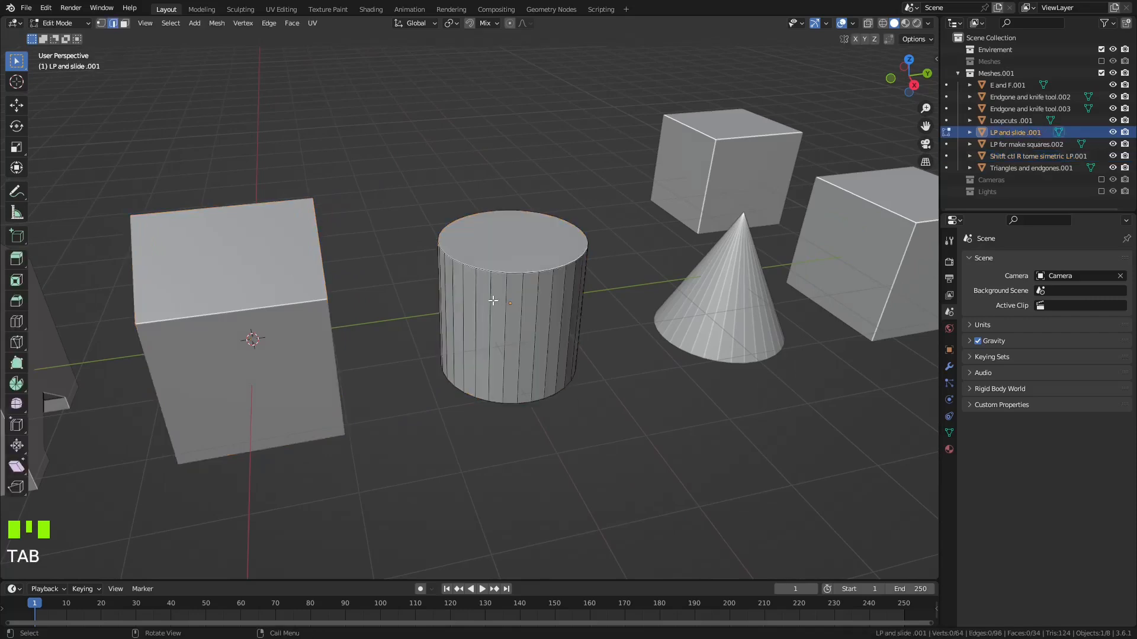
Switch to face selection and select the full ring of side faces around the cylinder.
scroll(504, 311, "up", 1)
left_click(517, 304)
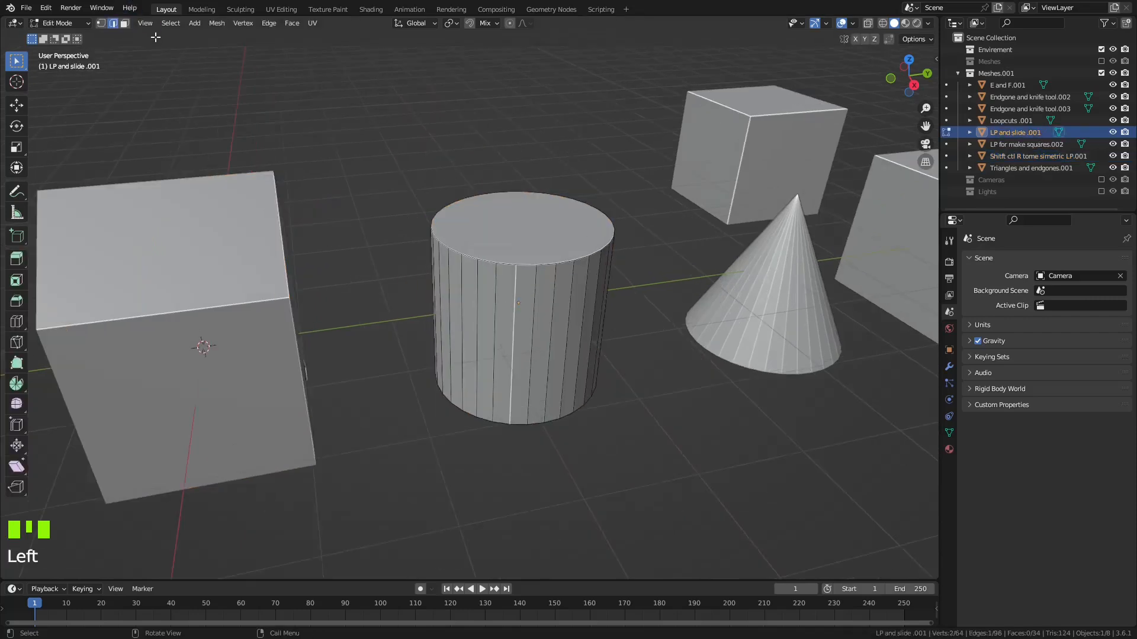
left_click(123, 23)
left_click(474, 317)
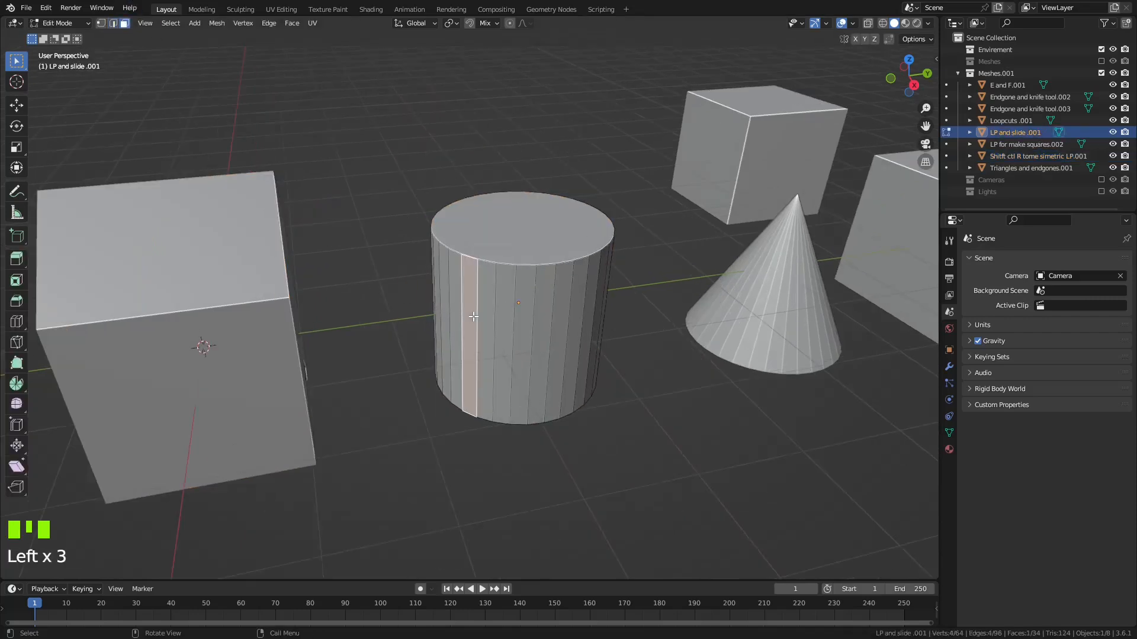
left_click(473, 317, "alt")
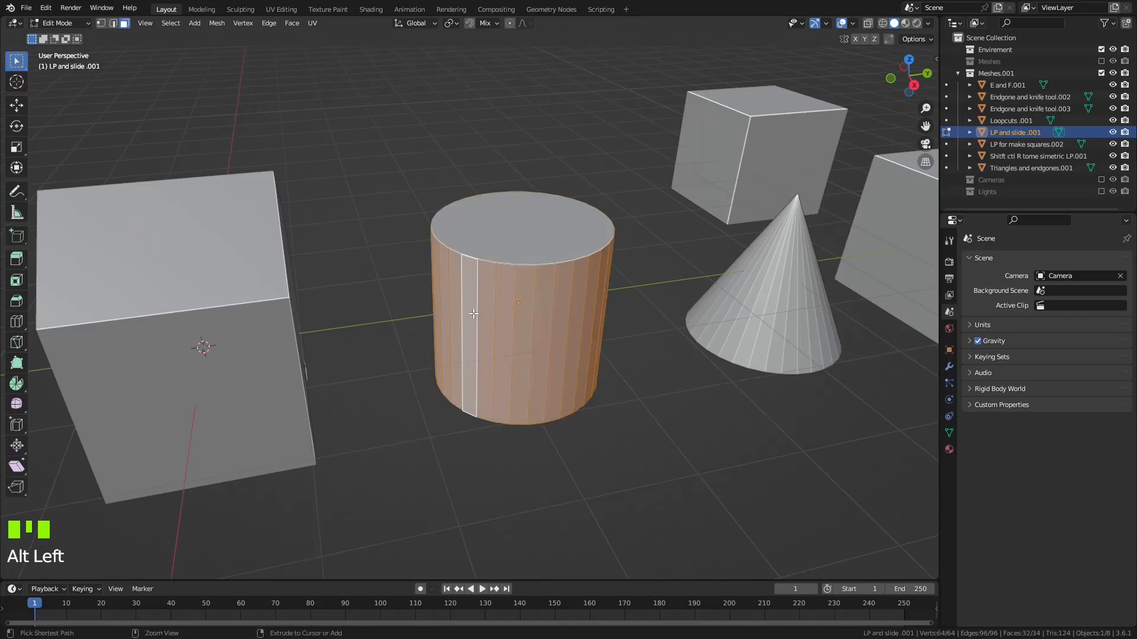
Loop-cut the cylinder's side horizontally with 5 evenly spaced cuts, leaving the slide factor at 0.
key("ctrl+r")
scroll(473, 311, "up", 3)
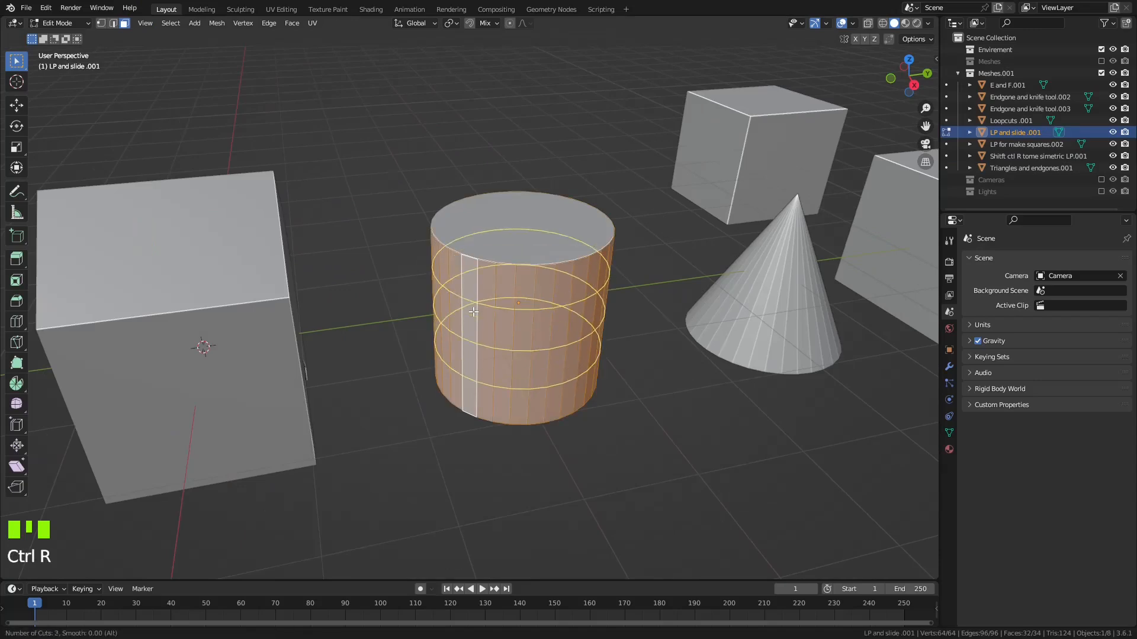
scroll(474, 312, "up", 1)
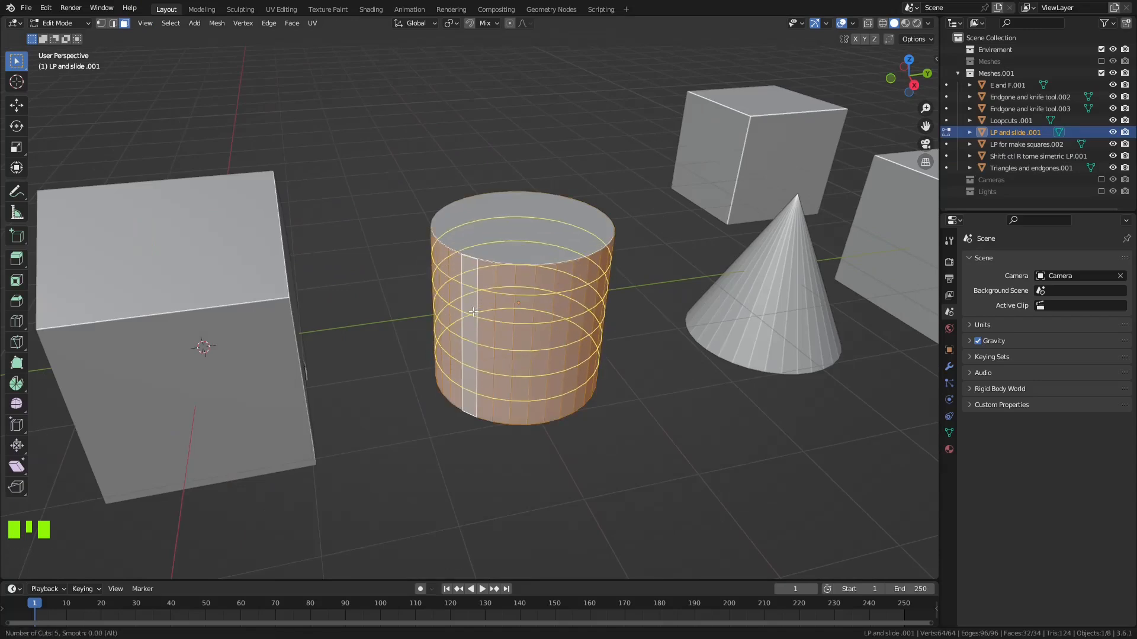
scroll(473, 311, "down", 1)
scroll(473, 311, "up", 1)
left_click(474, 311)
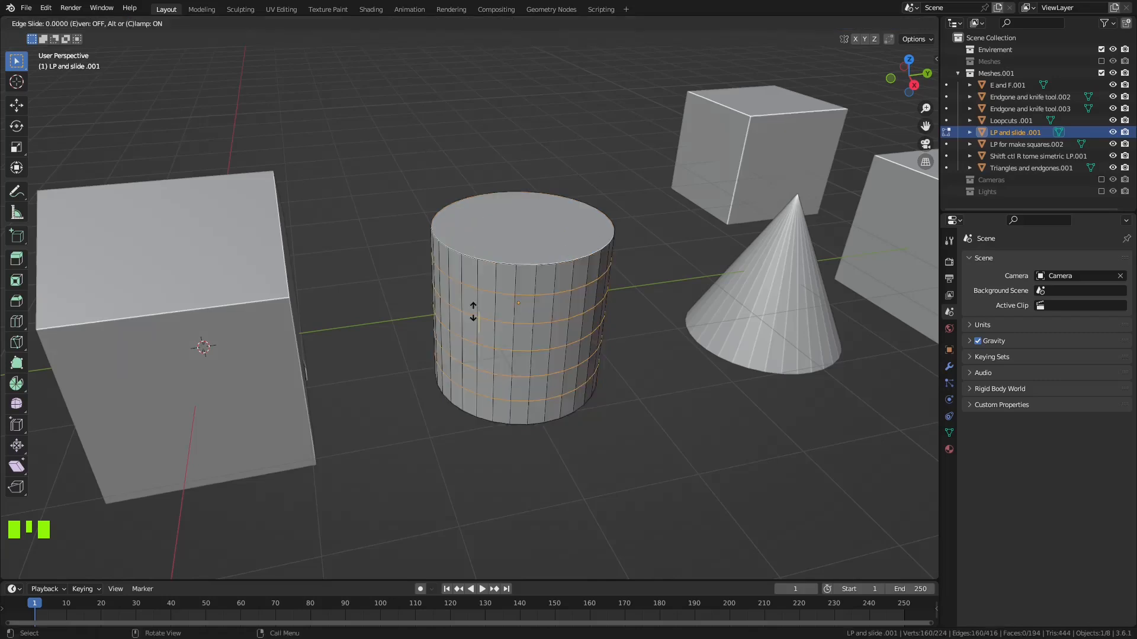
right_click(474, 312)
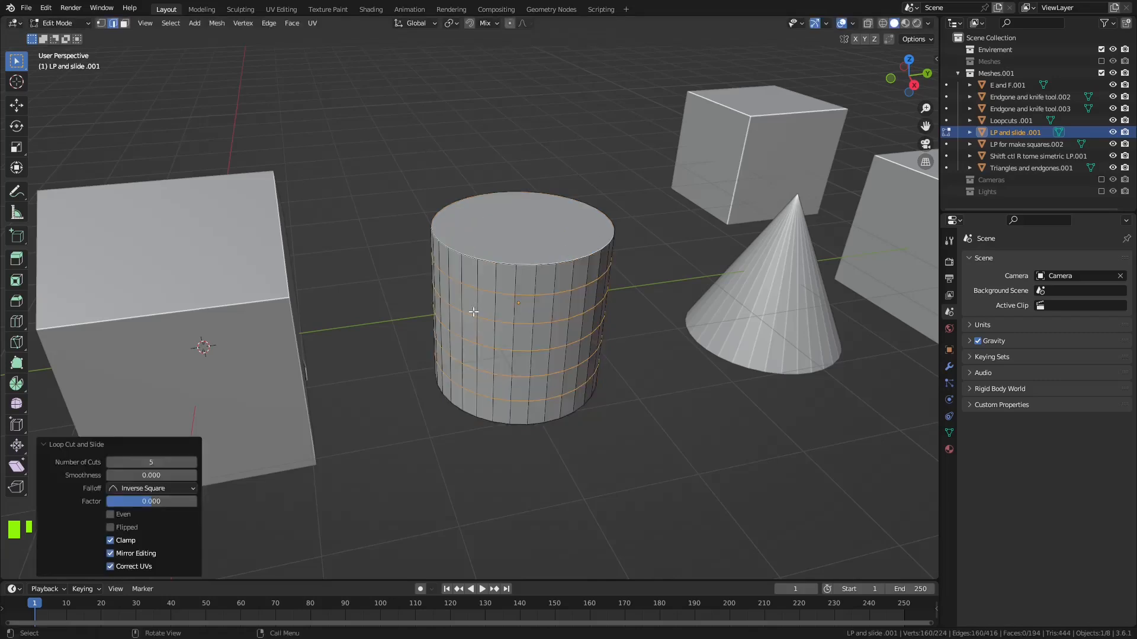
In face selection, select the second and fourth horizontal face rings from the cylinder's upper end.
left_click(124, 23)
left_click(547, 301)
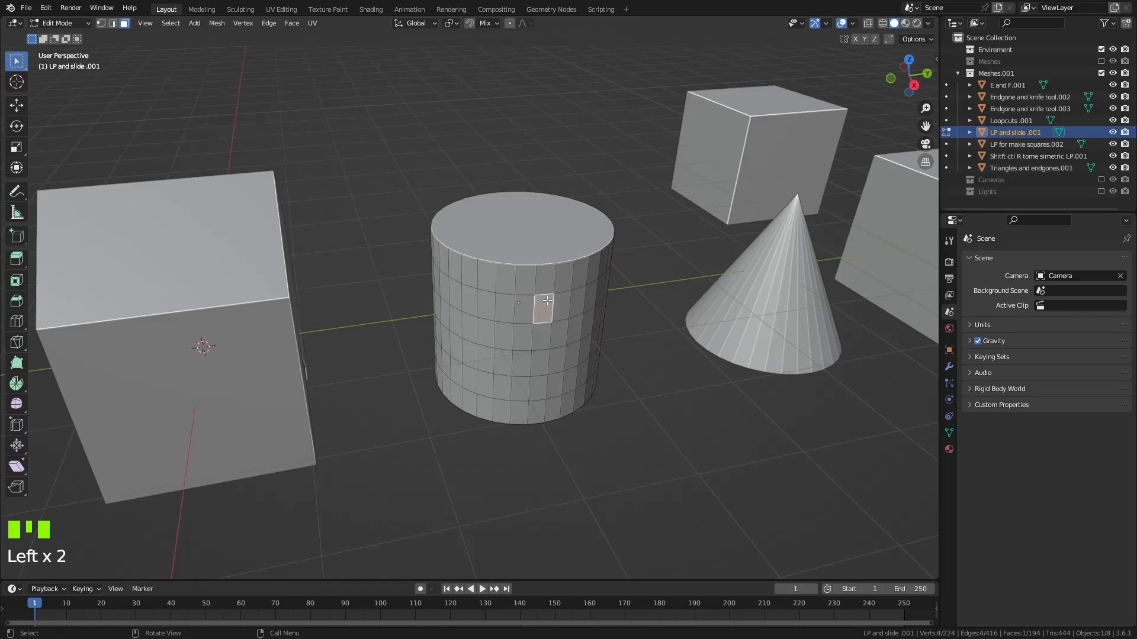
left_click(547, 301, "alt")
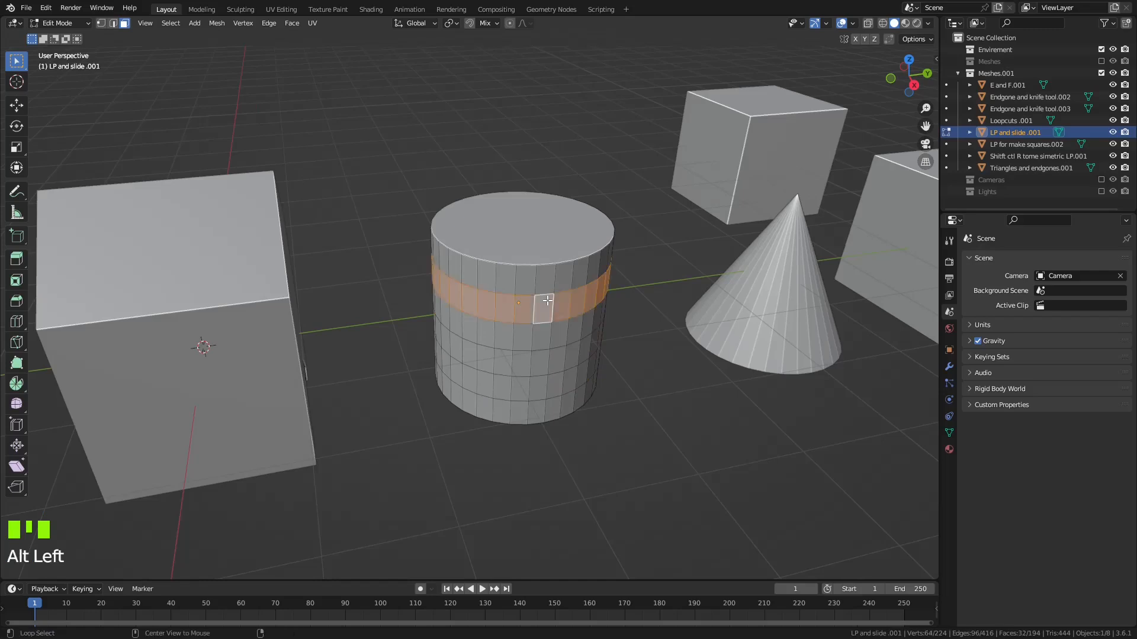
left_click(539, 368, "alt+shift")
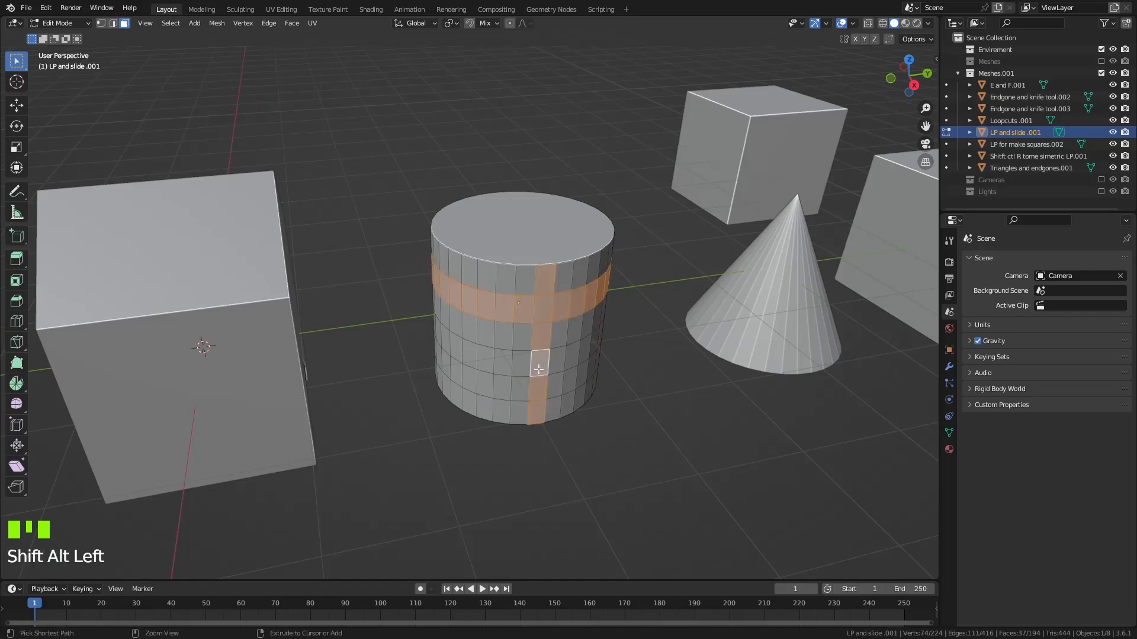
key("ctrl+z")
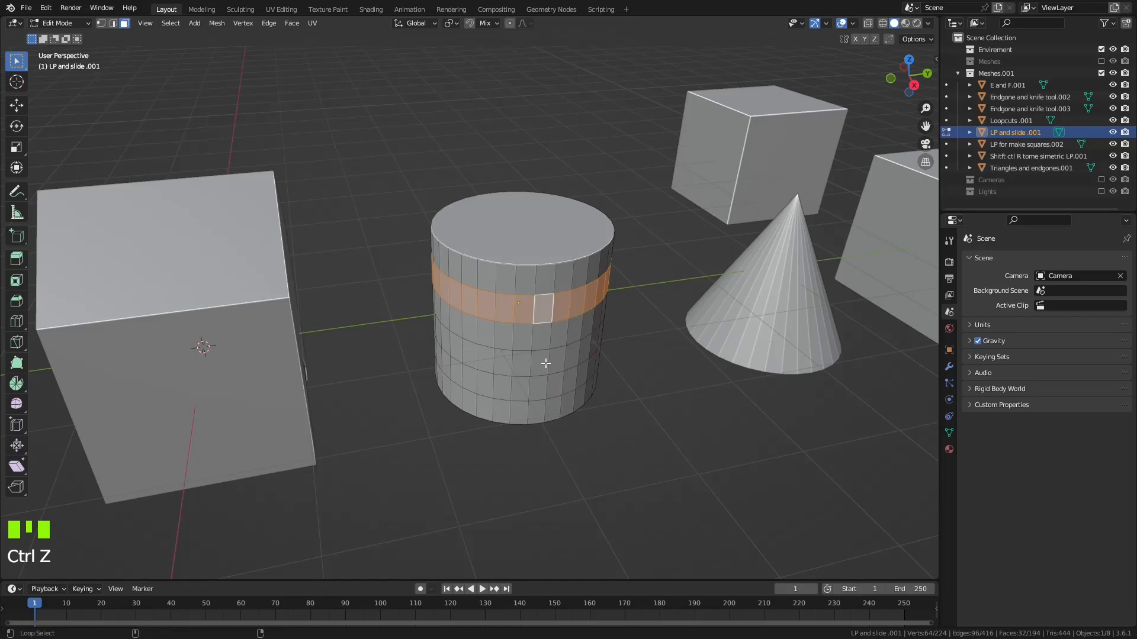
left_click(549, 362, "alt+shift")
Extrude the two selected face rings outward along their normals by about 357 mm.
right_click(548, 361)
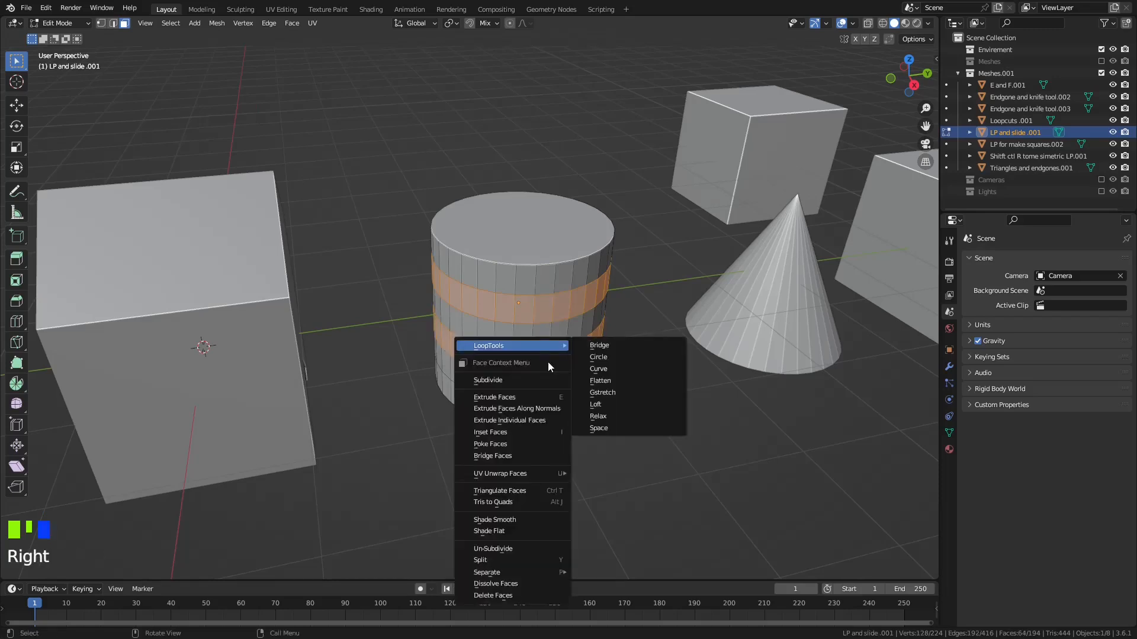
left_click(542, 409)
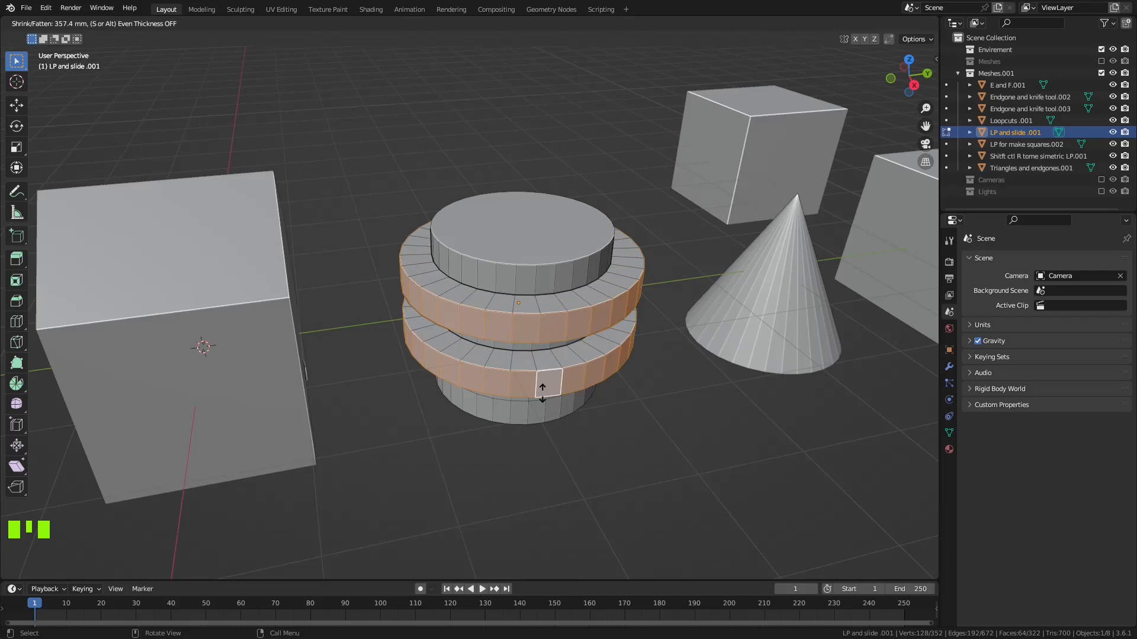
left_click(542, 393)
Examine the extruded cylinder from several angles and preview with the Loop Cut tool where loops run across its rings and cap.
middle_click_drag(602, 303, 602, 272)
scroll(602, 271, "down", 2)
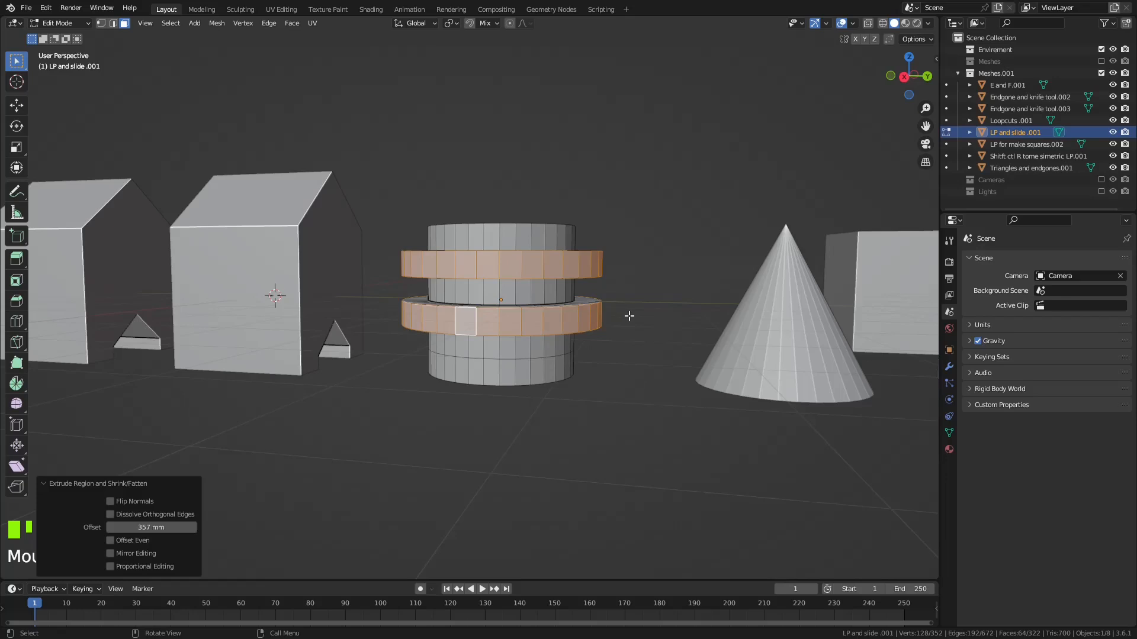
middle_click_drag(519, 268, 522, 326)
scroll(515, 316, "up", 4)
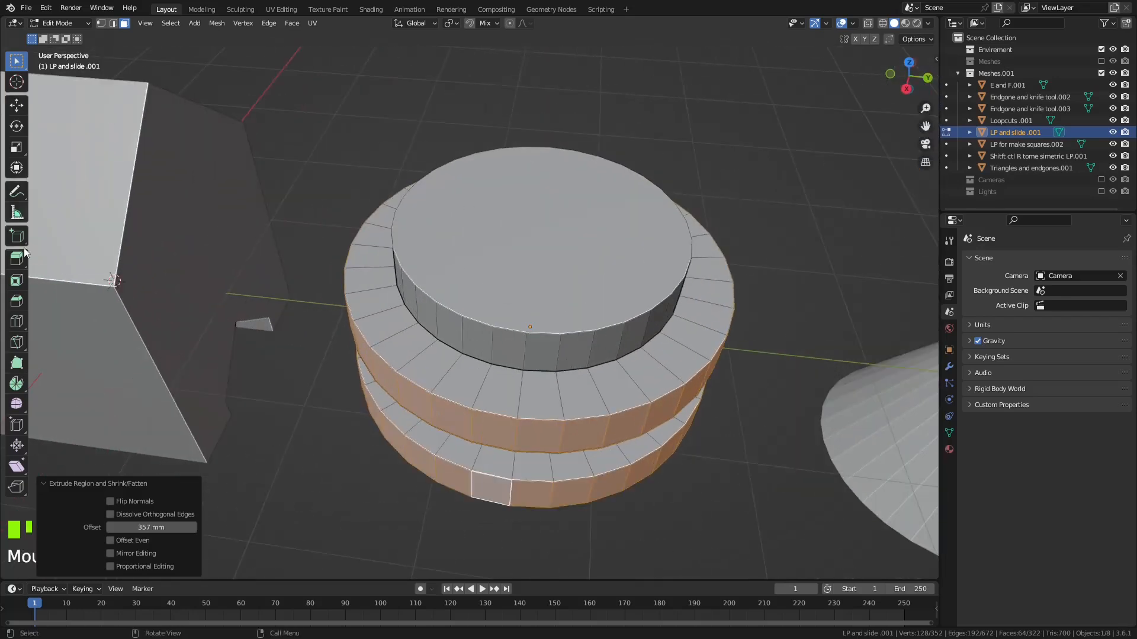
left_click(17, 322)
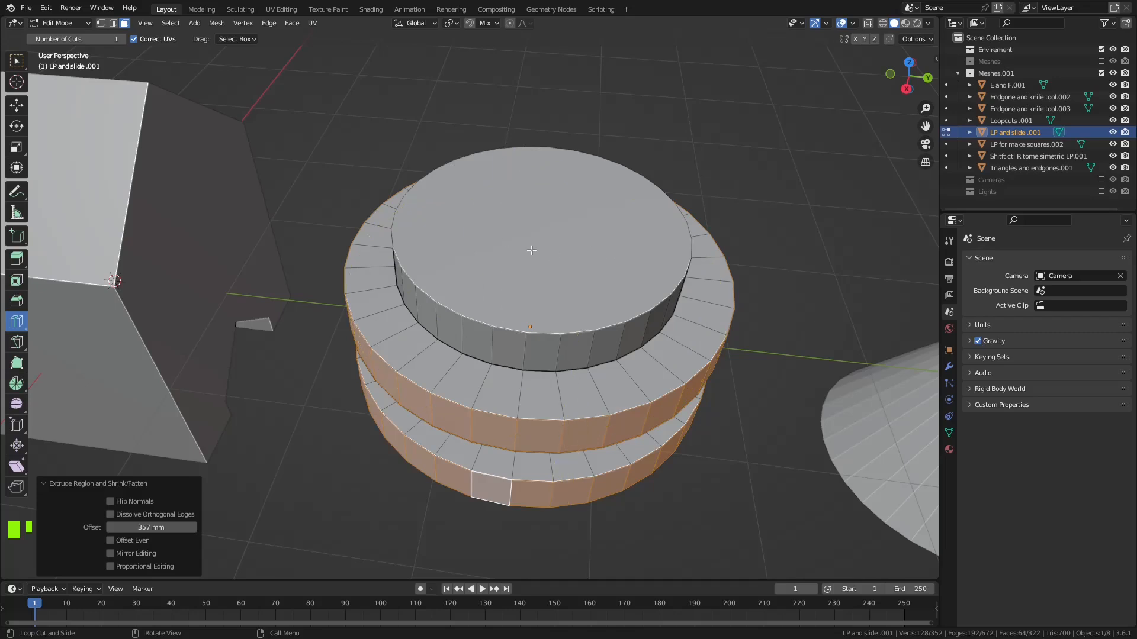
scroll(532, 250, "down", 3)
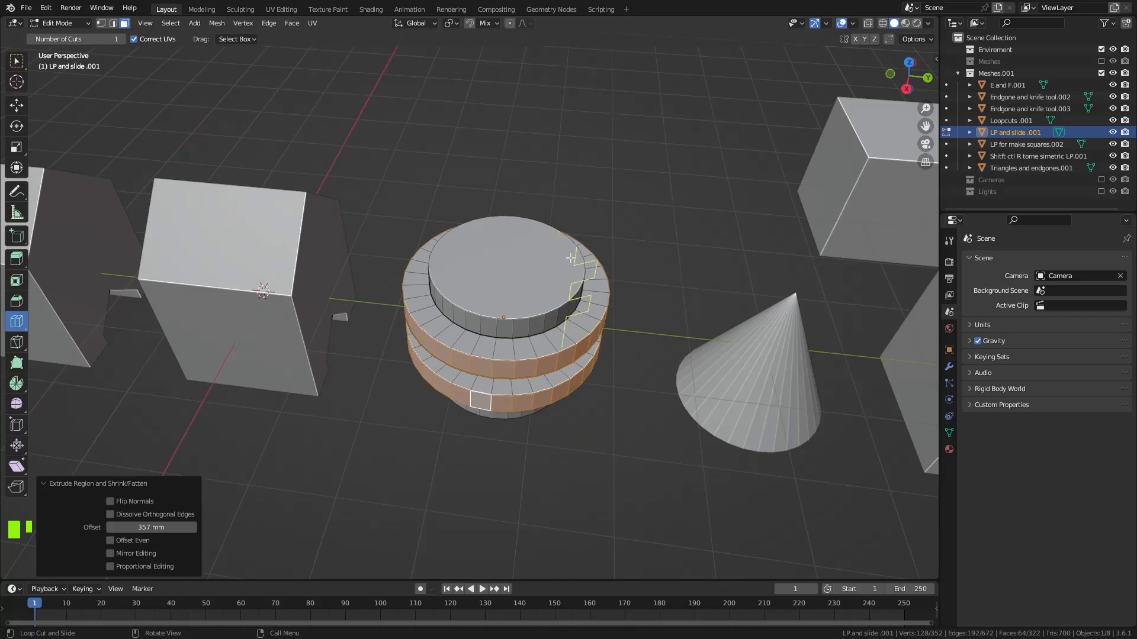
Finish editing the cylinder and enter Edit Mode on the cone, Triangles and endgones.001.
key("Tab")
left_click(783, 343)
key("Tab")
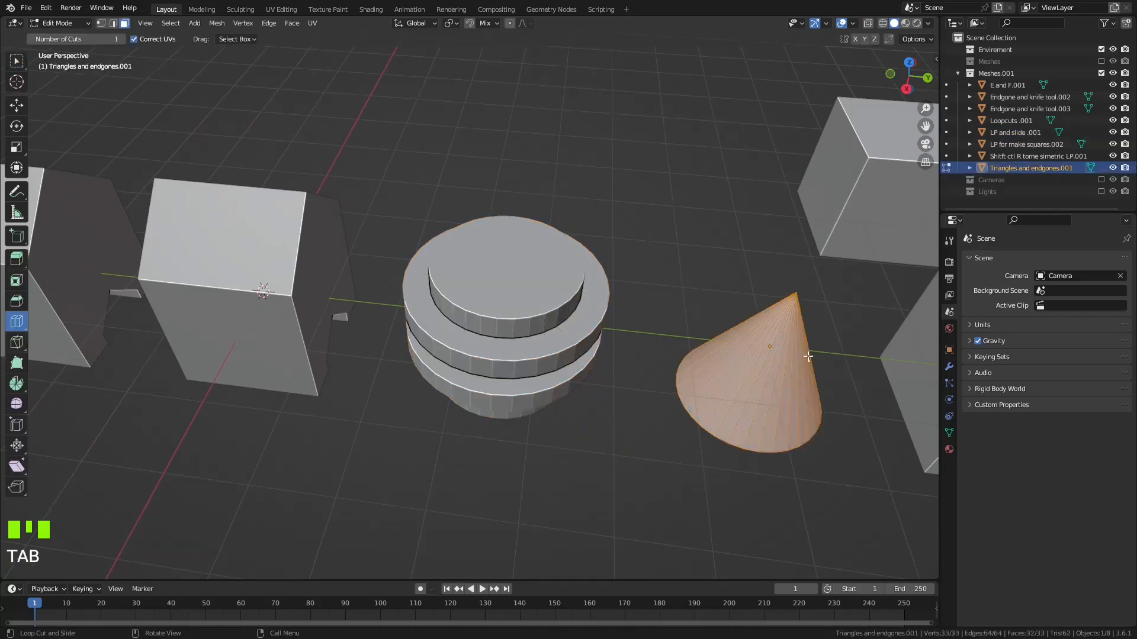
Bisect the cone with a nearly horizontal plane below its tip, moving the cut to about Z 536 mm.
middle_click_drag(793, 330, 616, 231, "shift")
scroll(616, 231, "up", 3)
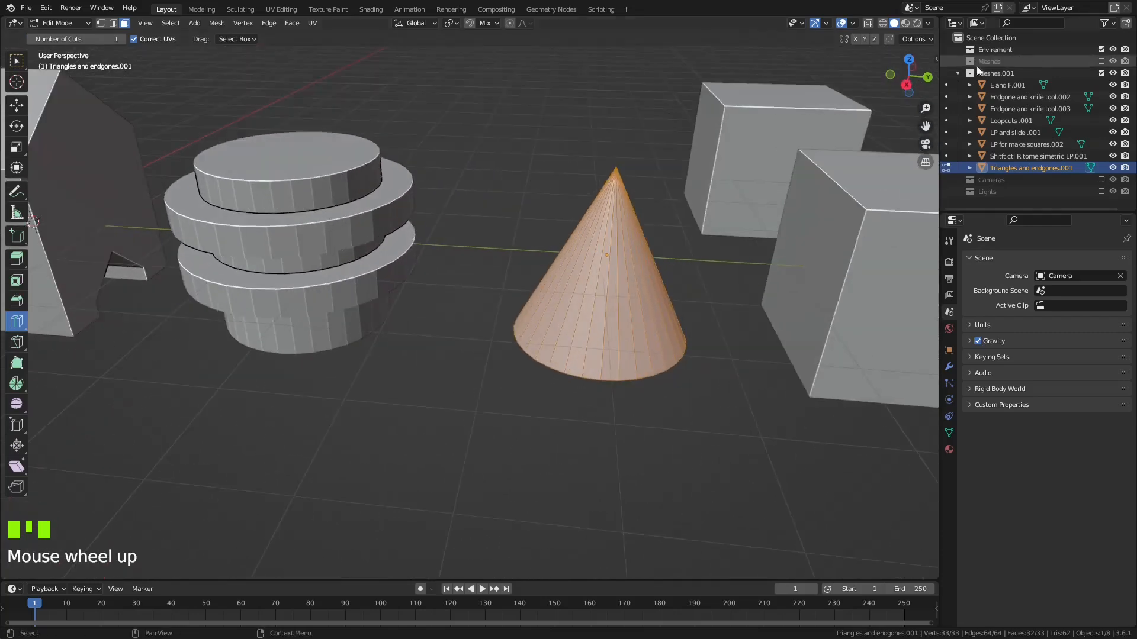
left_click(909, 83)
middle_click_drag(676, 106, 628, 130)
scroll(627, 130, "up", 2)
left_click(905, 82)
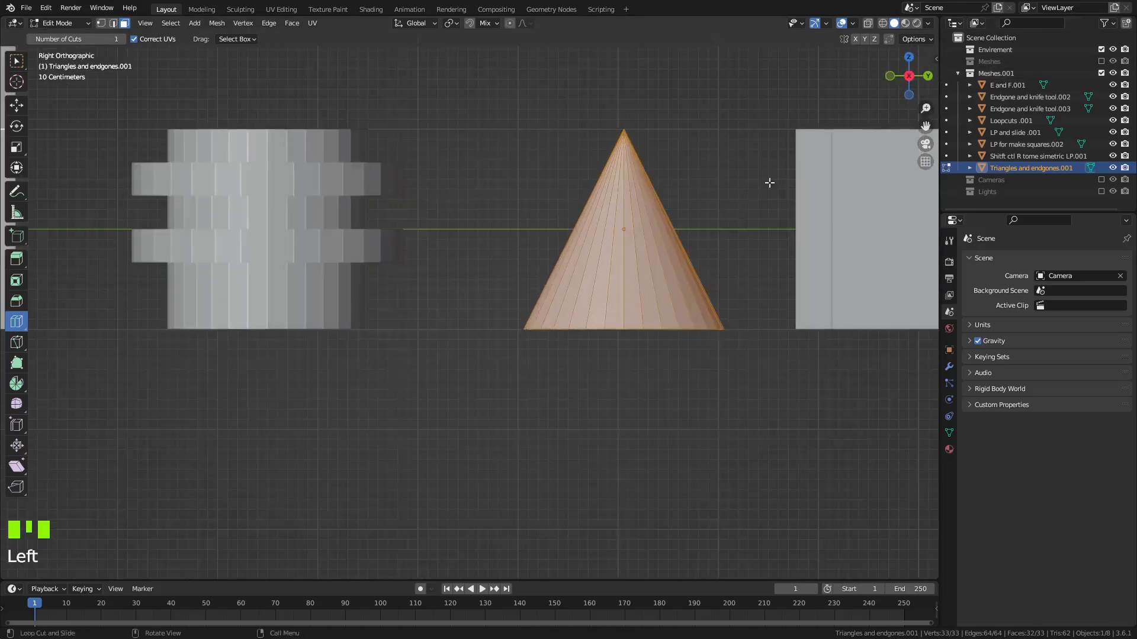
scroll(751, 198, "up", 3)
middle_click_drag(789, 210, 433, 394, "shift")
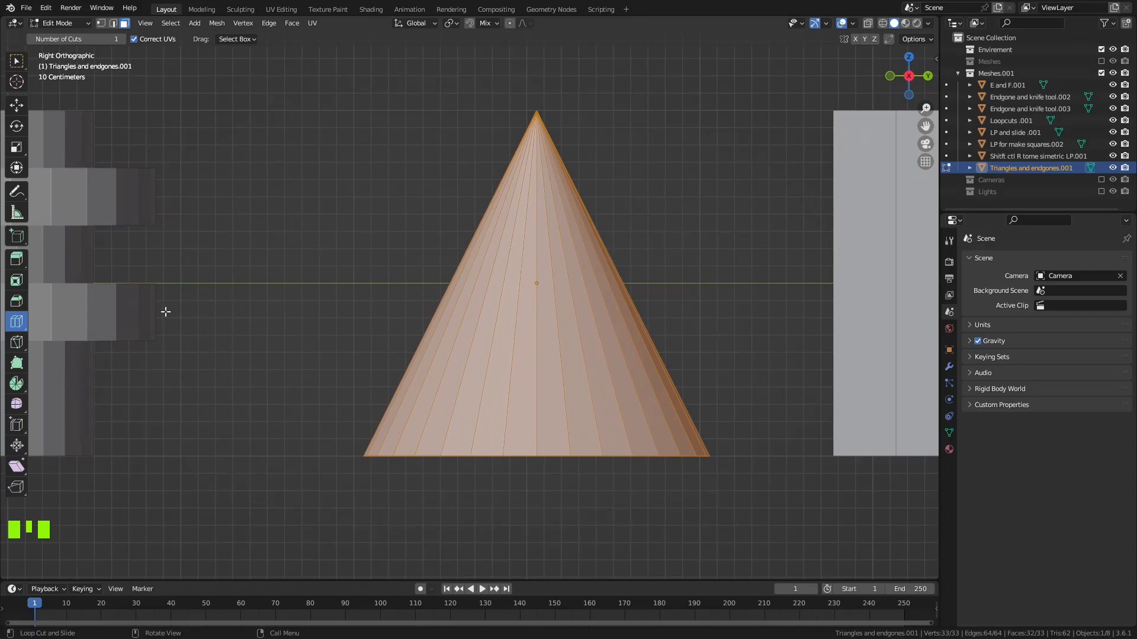
left_click(16, 343)
left_click_drag(23, 354, 59, 371)
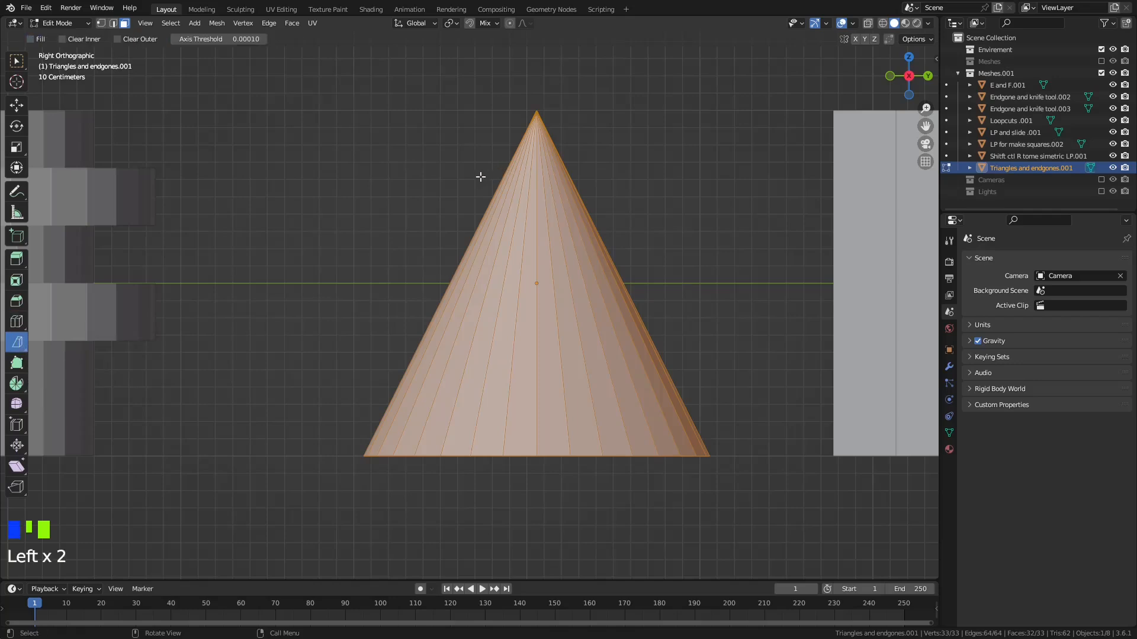
left_click_drag(459, 176, 520, 177)
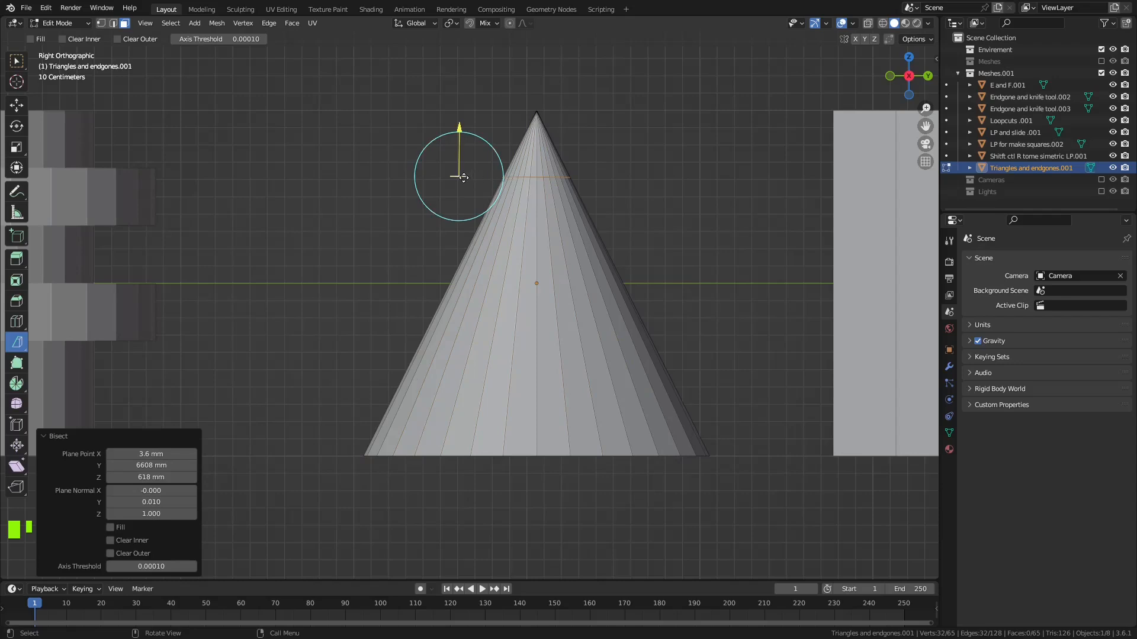
mouse_move(463, 177)
left_mouse_down()
mouse_move(456, 188)
mouse_move(456, 173)
left_mouse_up()
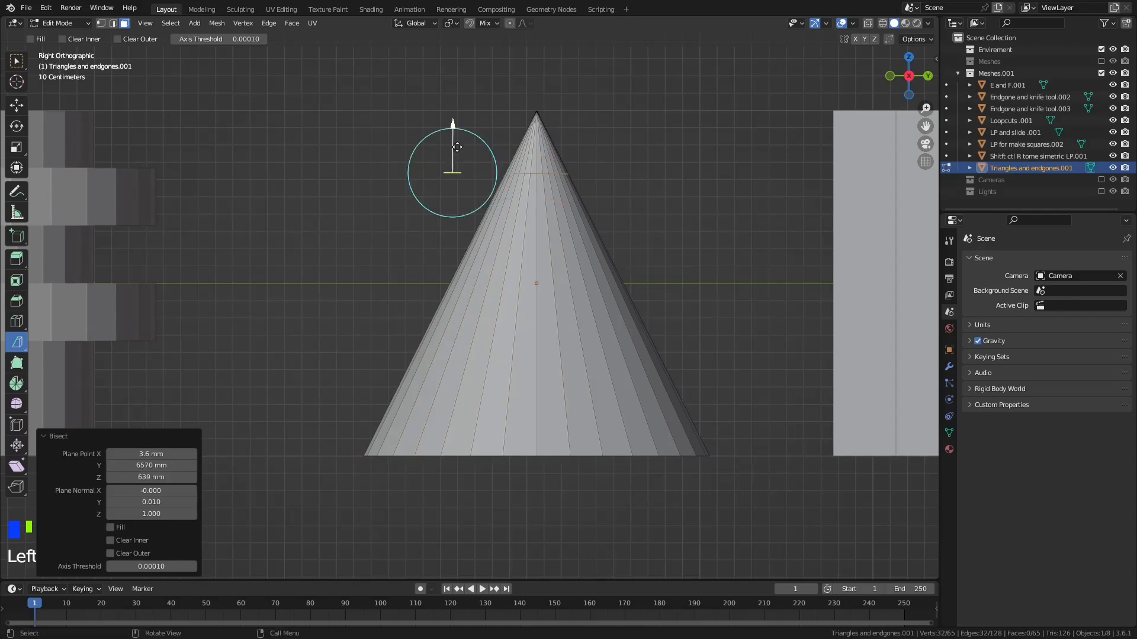
left_click_drag(453, 121, 505, 147)
Set the X, Y and Z components of the bisect plane's normal to 0.
left_click(161, 495)
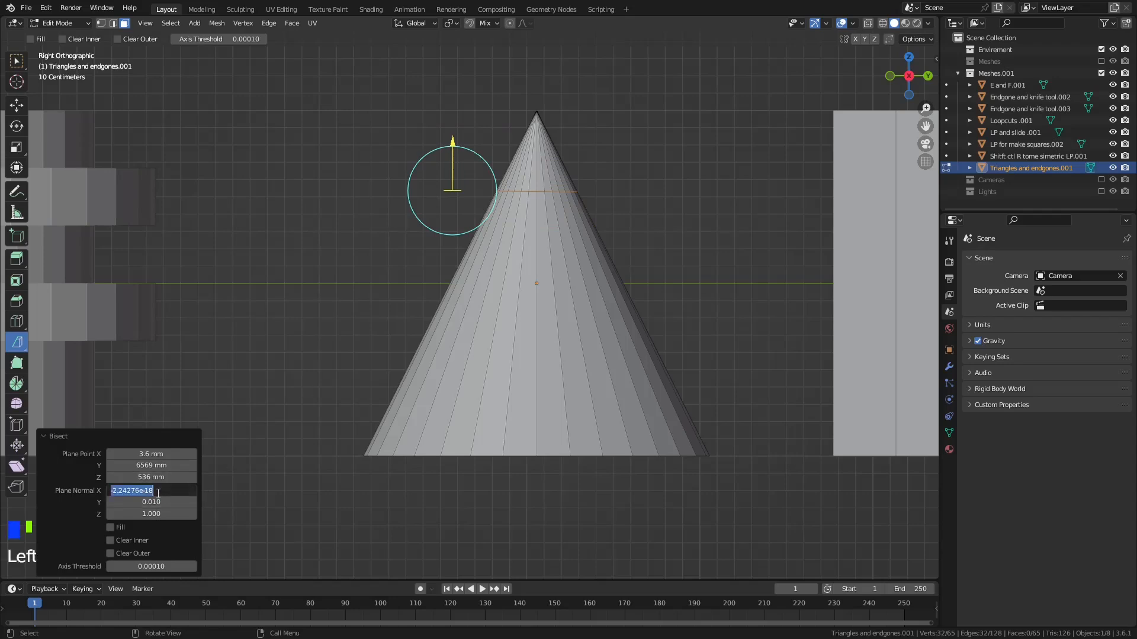
type("0")
key("Tab")
type("0")
key("Tab")
type("0")
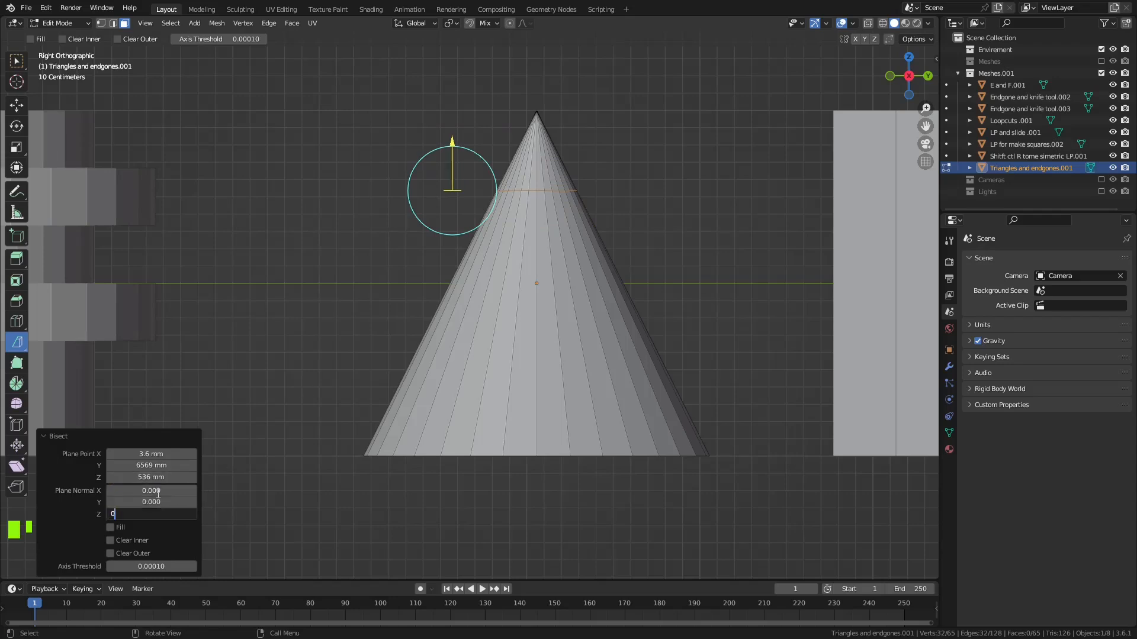
key("Return")
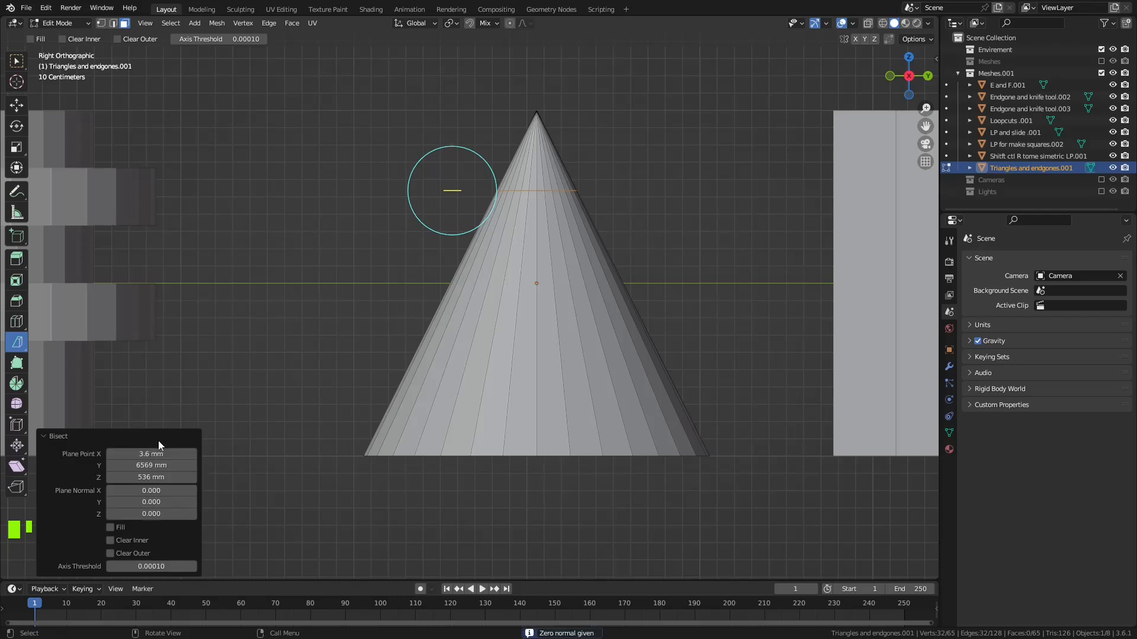
Finish the bisect and select the full ring of faces below the cone's new cut.
left_click(354, 155)
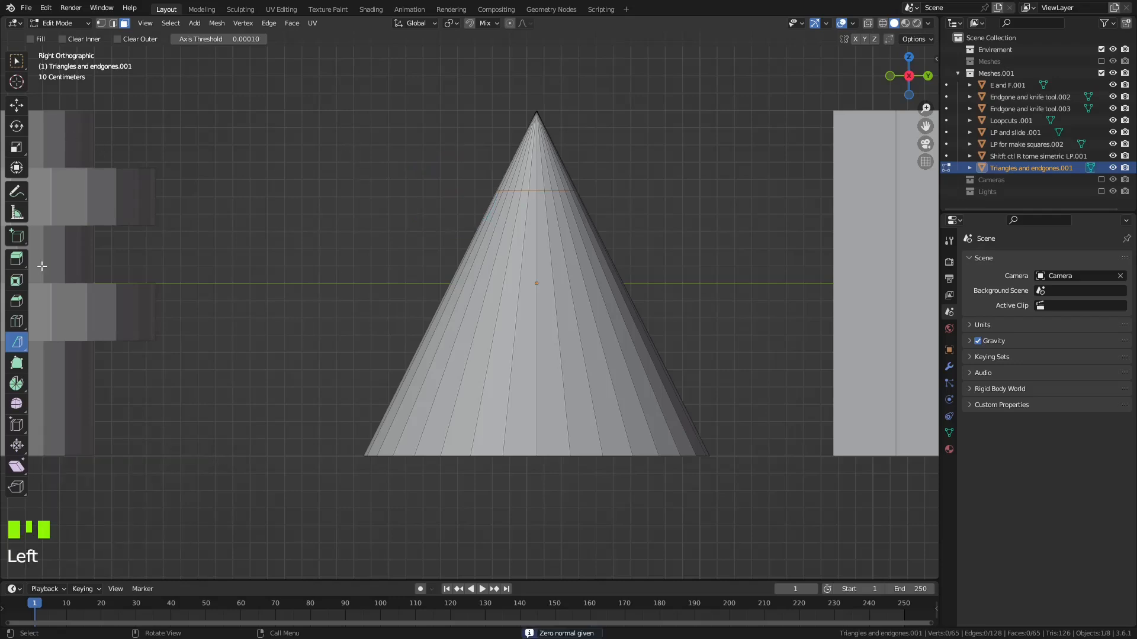
left_click(534, 360)
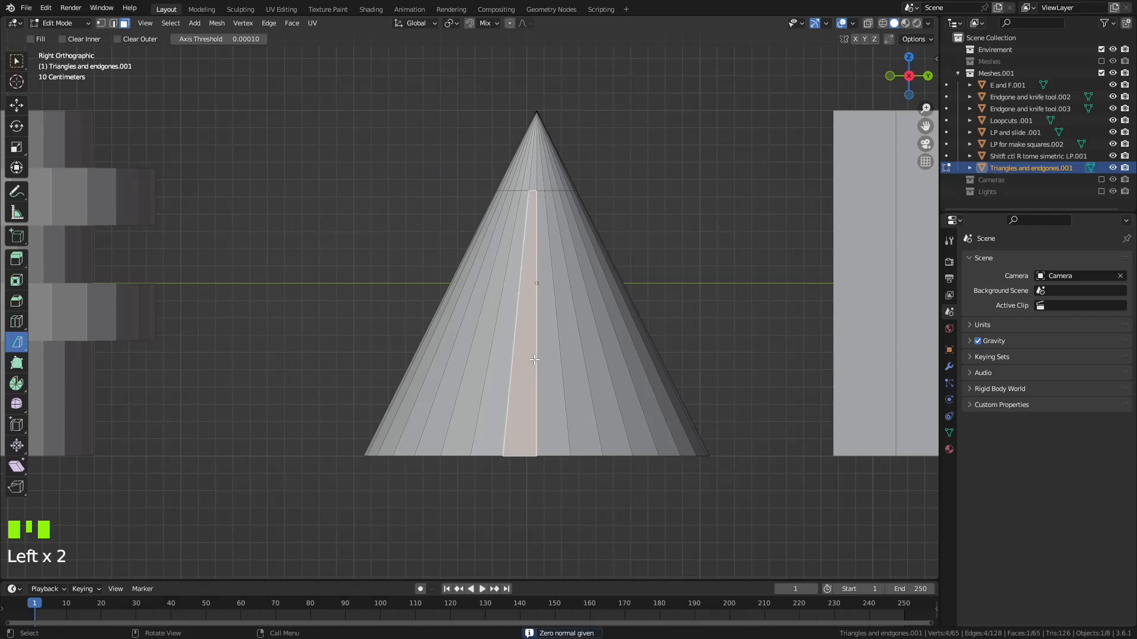
left_click(534, 360, "alt")
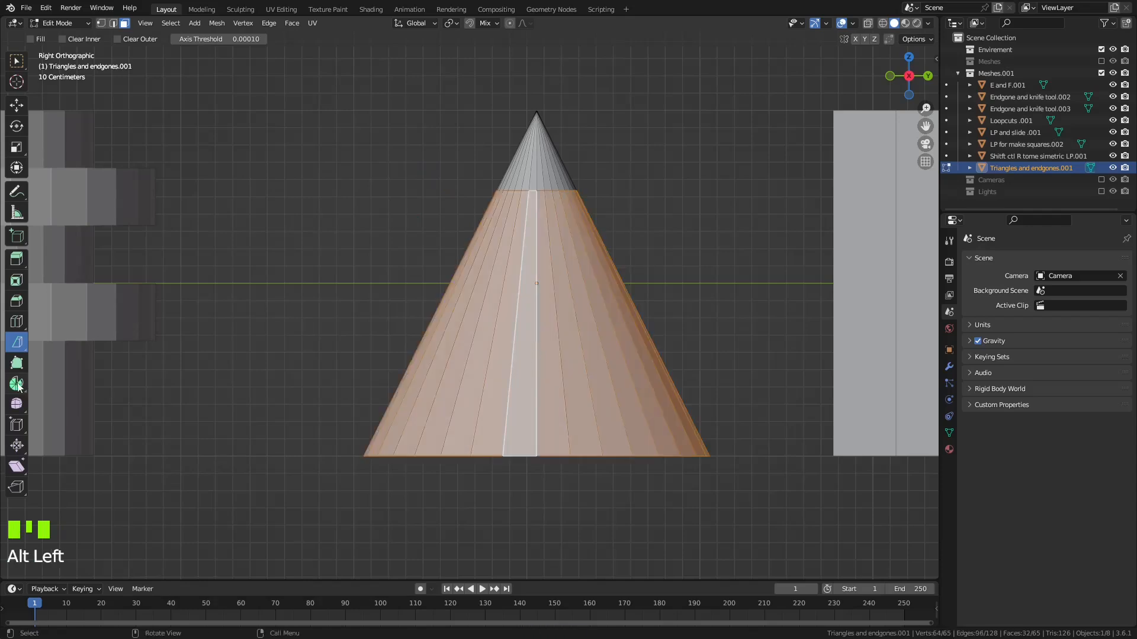
Add two horizontal loop cuts around the cone below the bisect line, sliding the second by a factor of about -0.525.
left_click(17, 321)
left_click(520, 373)
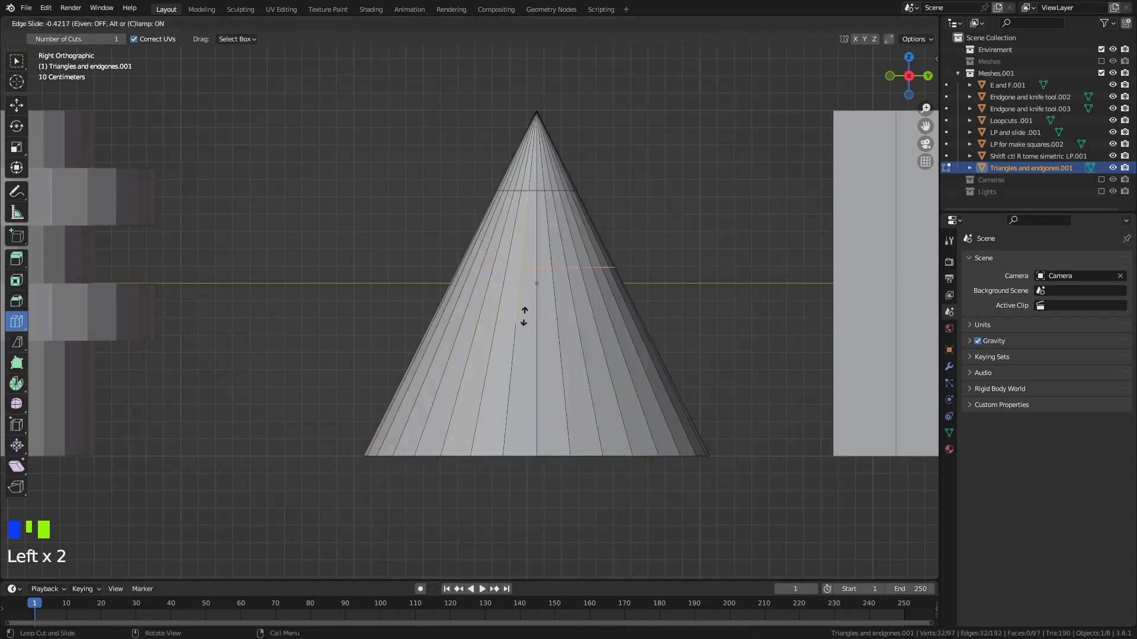
left_click(528, 293)
left_click_drag(535, 368, 538, 314)
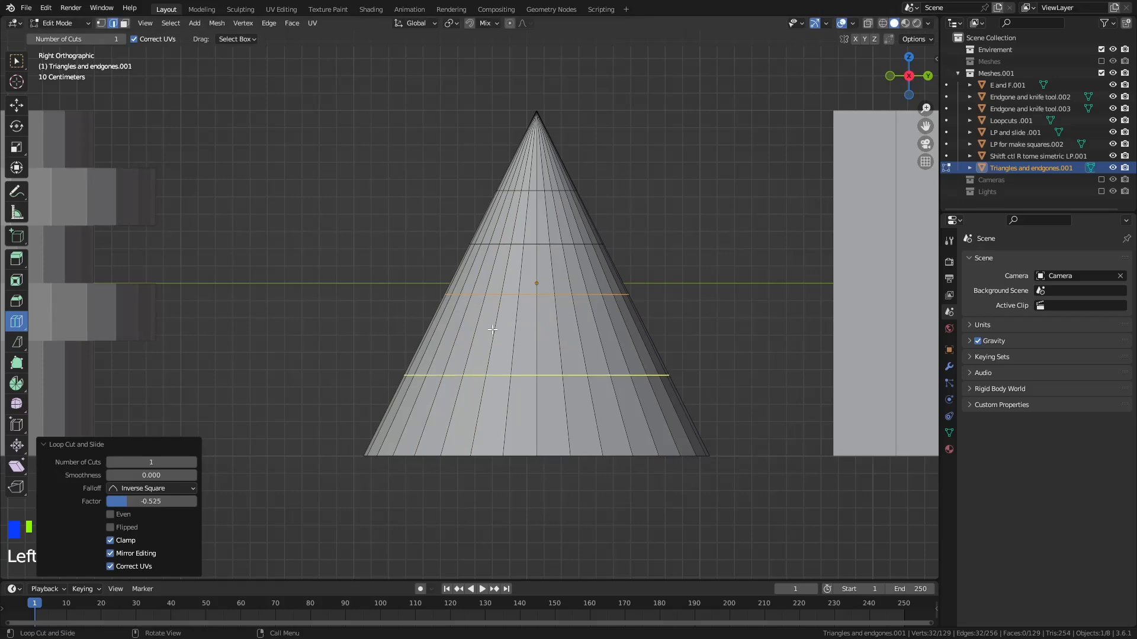
Examine the cone's new loops and the triangles converging at its tip with the Loop Cut tool active.
scroll(528, 358, "down", 3)
middle_click_drag(528, 358, 460, 236)
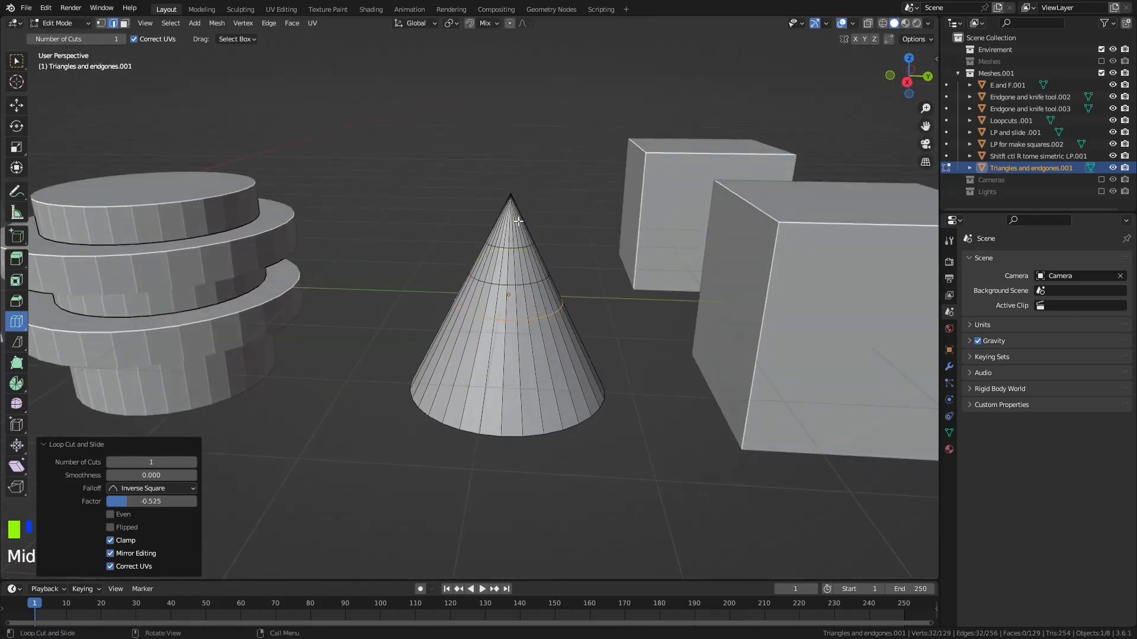
scroll(504, 222, "up", 5)
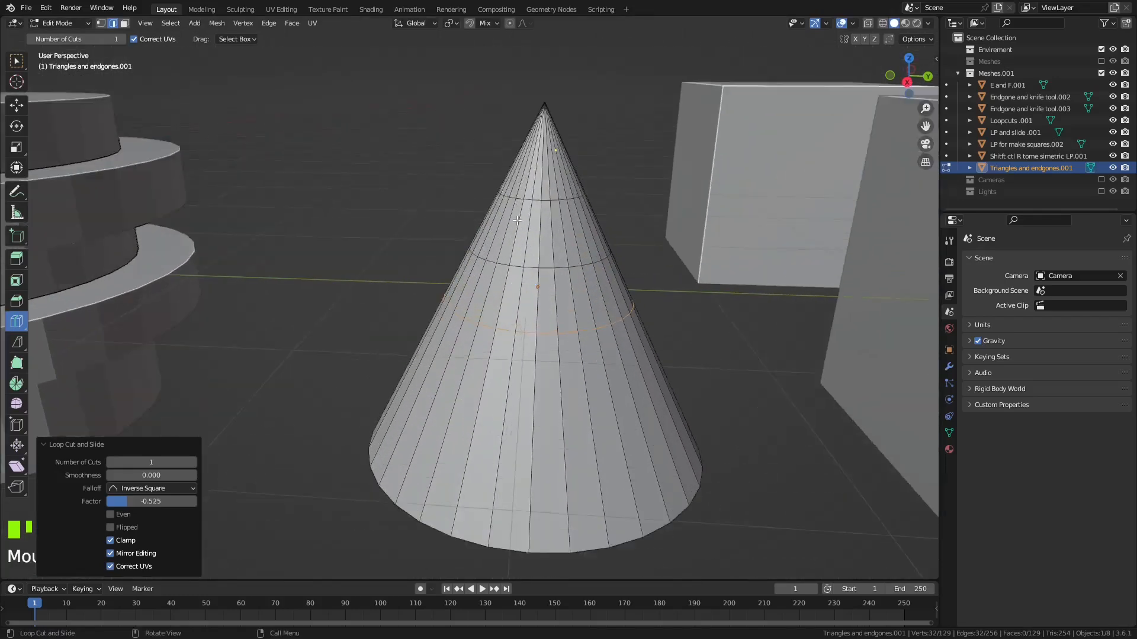
scroll(651, 207, "up", 2)
middle_click_drag(738, 199, 610, 468, "shift")
scroll(508, 354, "up", 3)
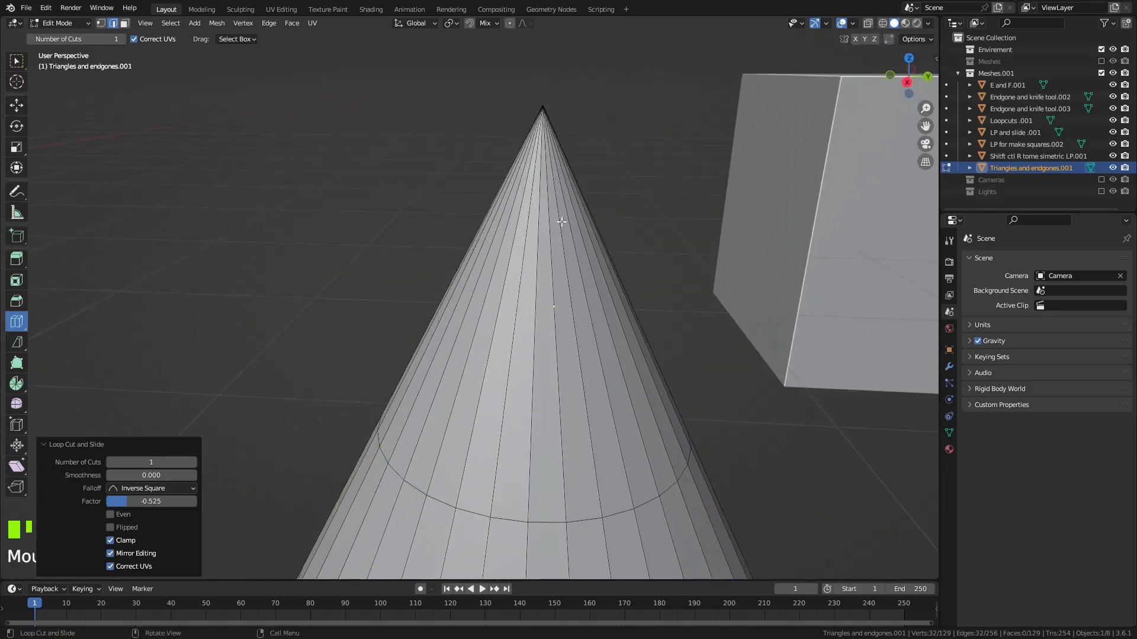
scroll(414, 169, "down", 2)
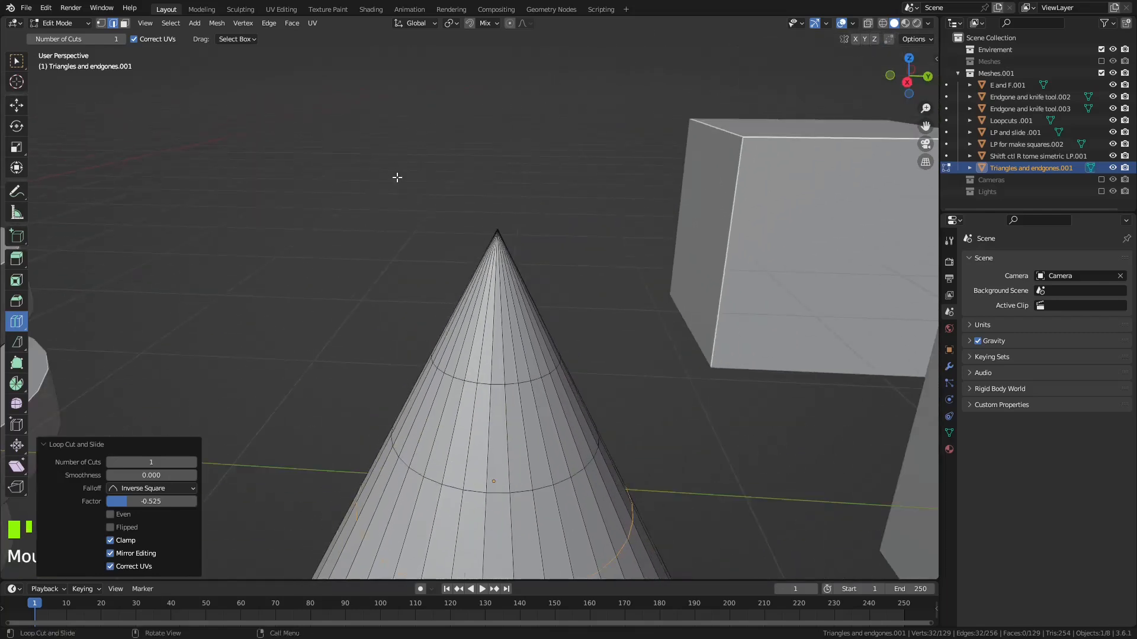
Finish editing the cone and enter Edit Mode on the gridded cube, Endgone and knife tool.003.
key("Tab")
scroll(450, 263, "down", 4)
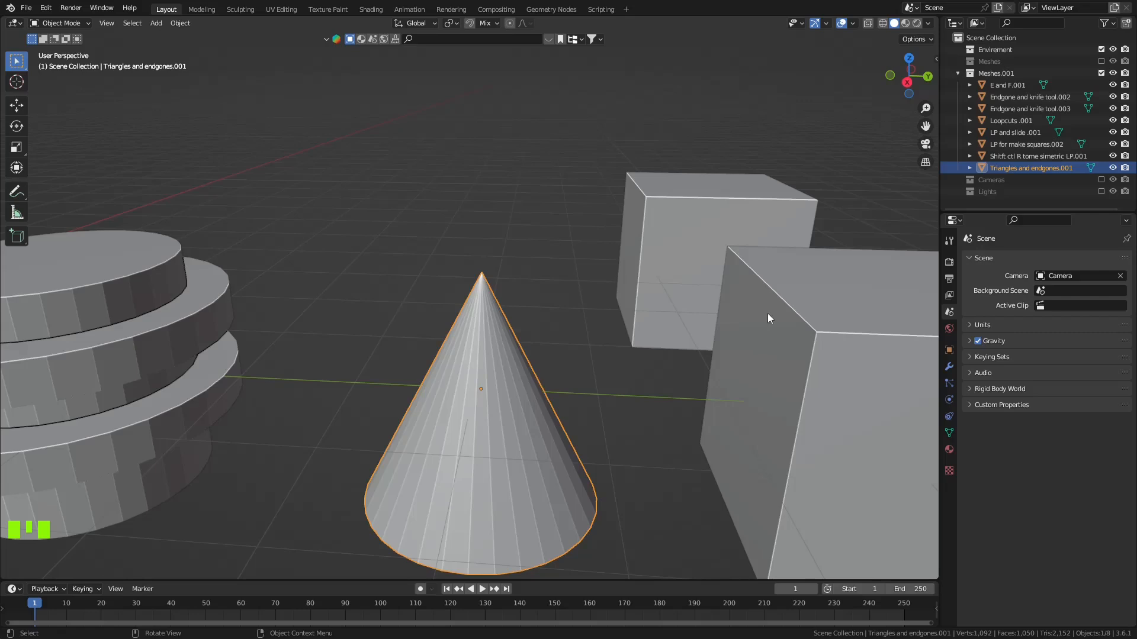
left_click(813, 354)
key("Tab")
Add one loop cut with factor 0 along the cube's face column that runs into the pointed n-gon on top.
scroll(812, 354, "down", 3)
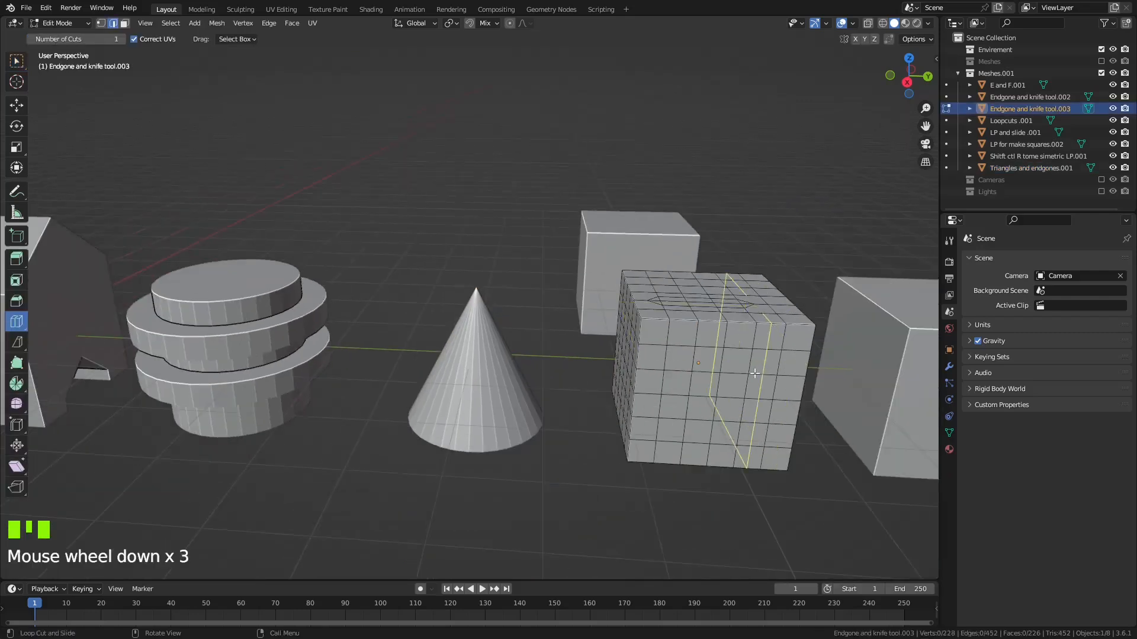
scroll(499, 165, "down", 3)
scroll(644, 244, "up", 2)
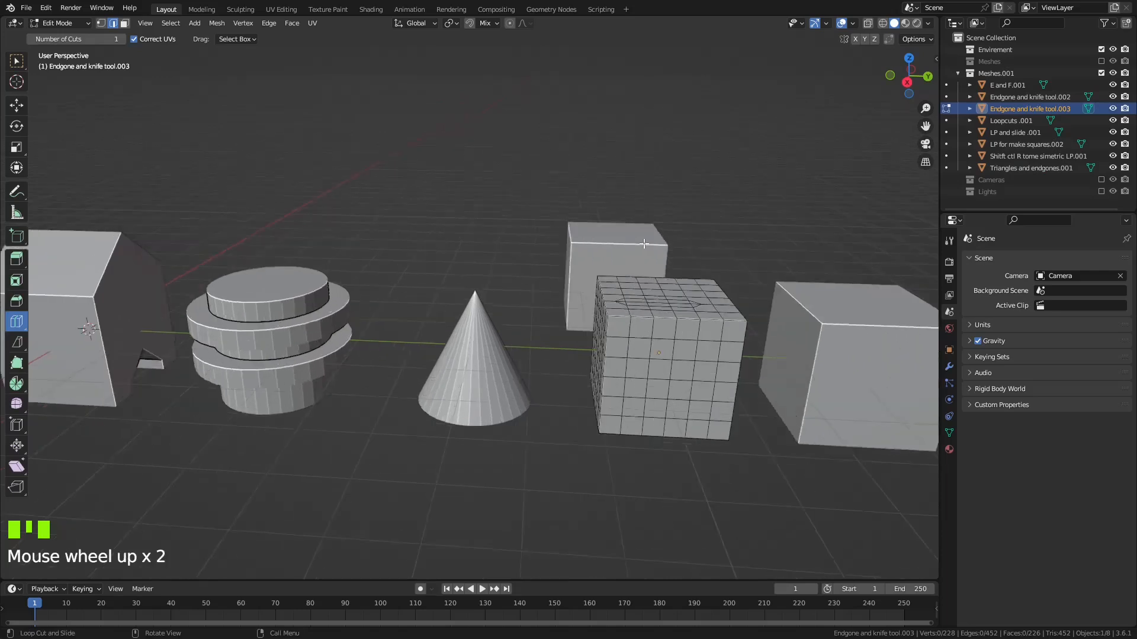
scroll(644, 243, "up", 3)
middle_click(822, 193, "shift")
middle_click_drag(822, 193, 424, 210, "shift")
scroll(532, 403, "up", 1)
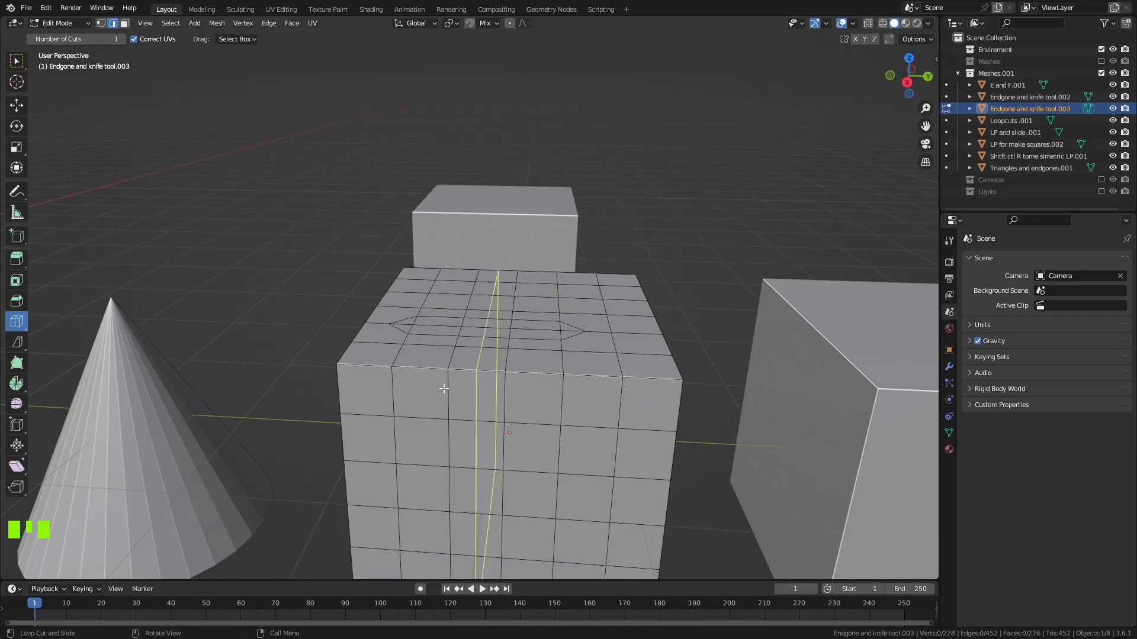
left_click(595, 365)
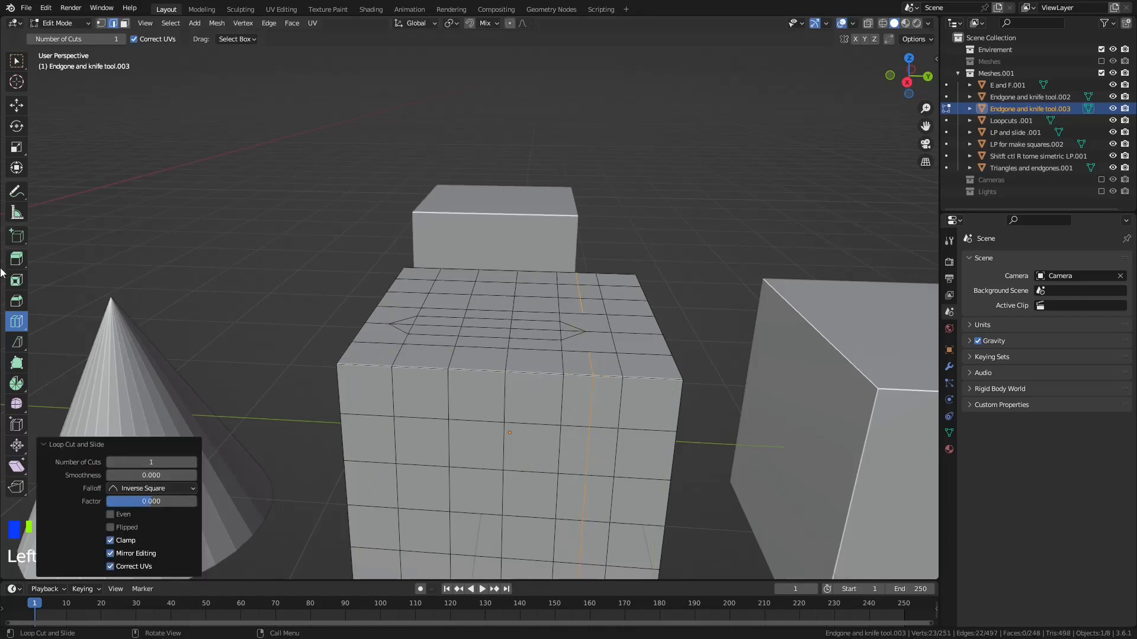
middle_click_drag(130, 345, 326, 432)
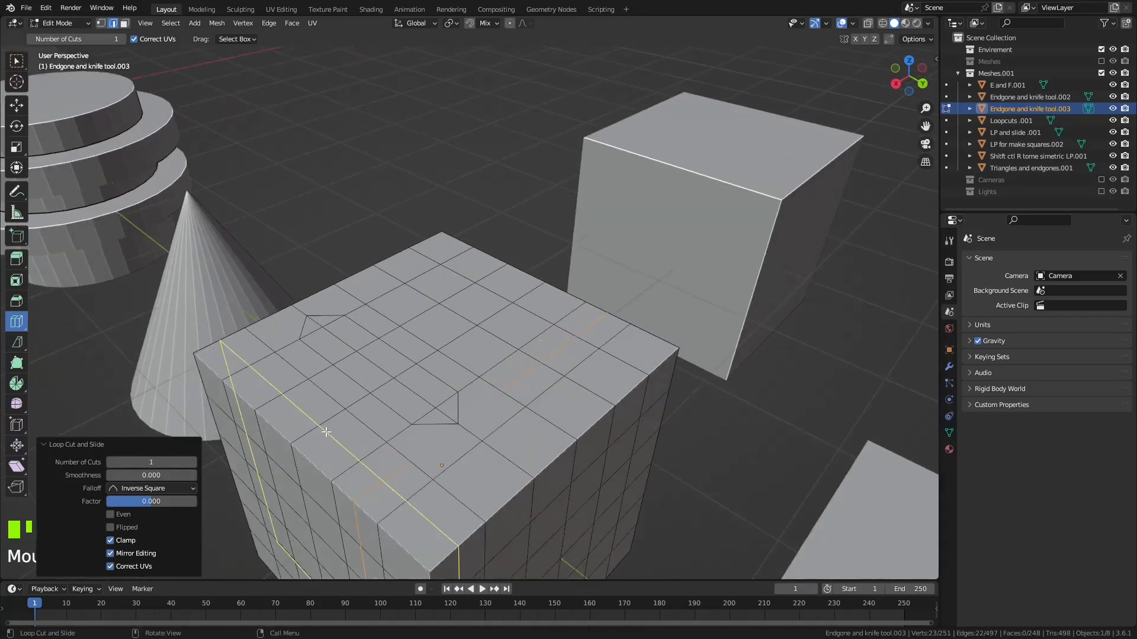
In vertex selection, use the Knife to connect the loop's two broken ends through the n-gon's corner vertex on the cube's top face.
left_click(101, 23)
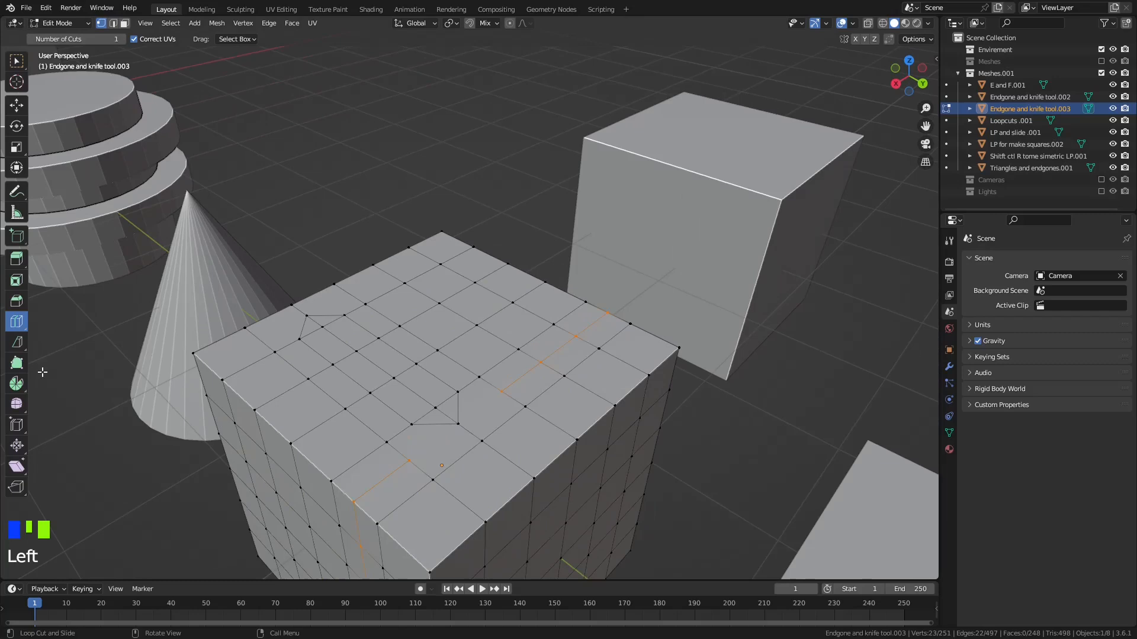
double_click(25, 346)
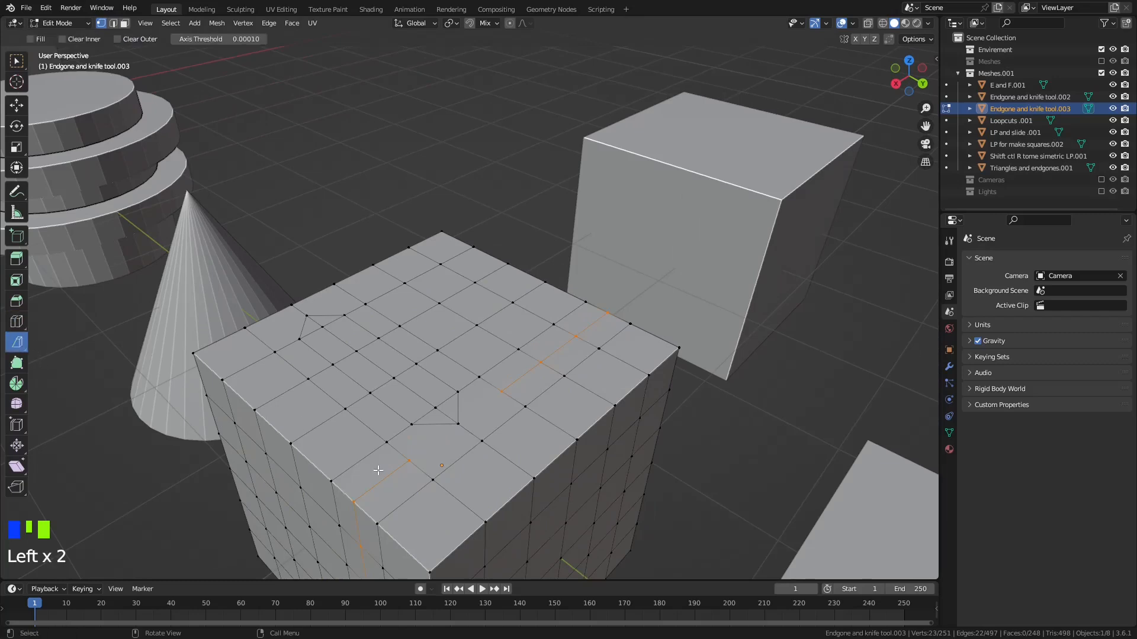
left_click(25, 350)
left_click(26, 352)
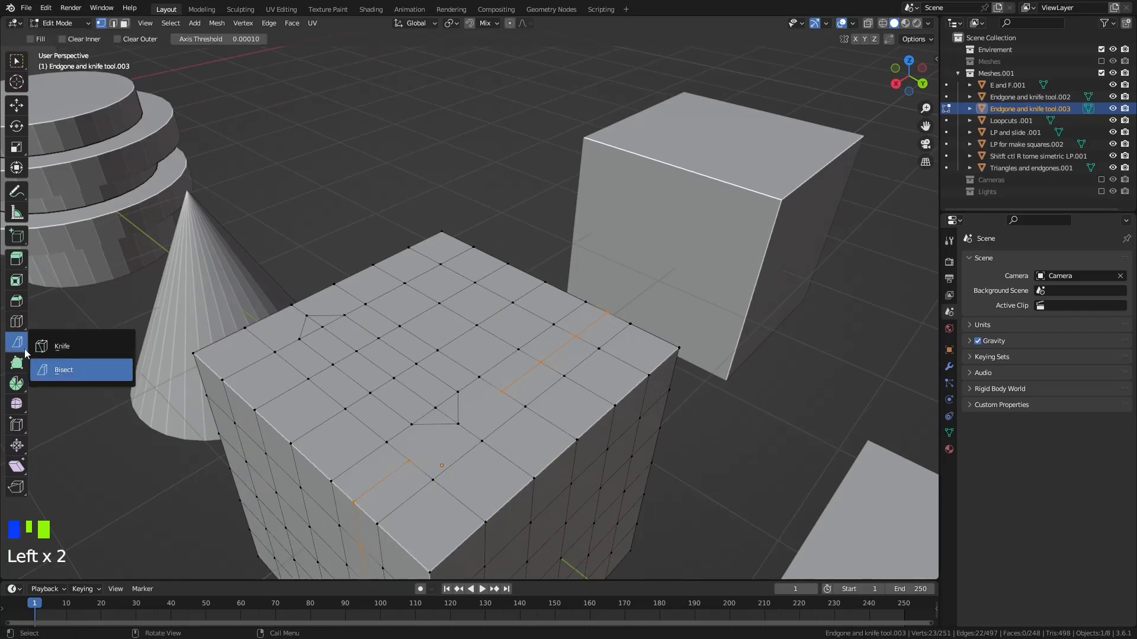
left_click(59, 346)
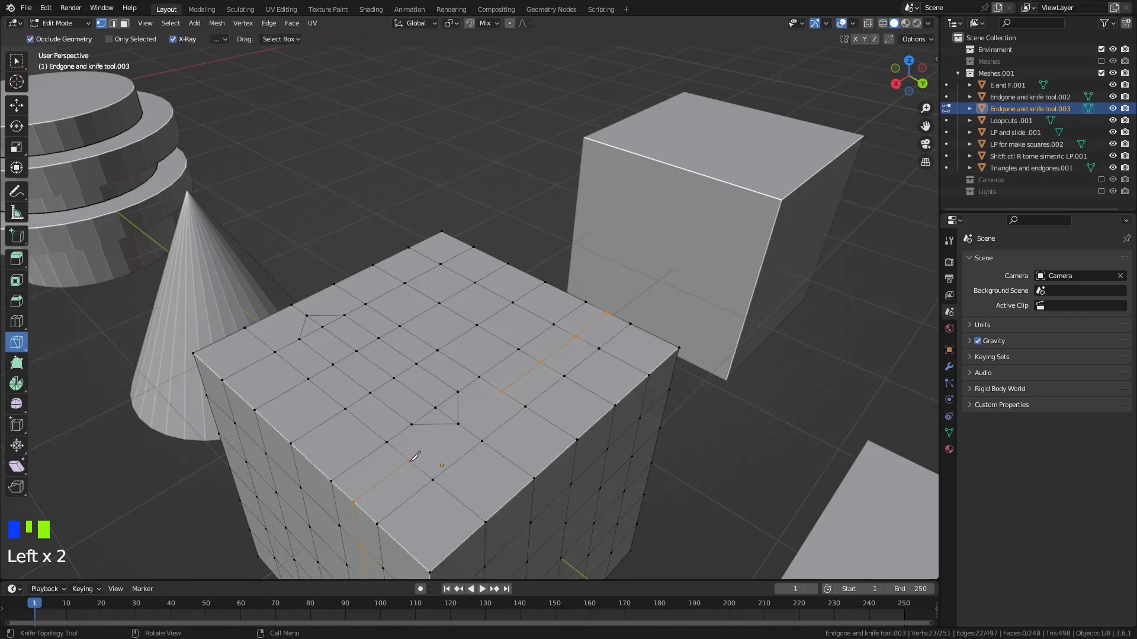
left_click(411, 460, "ctrl")
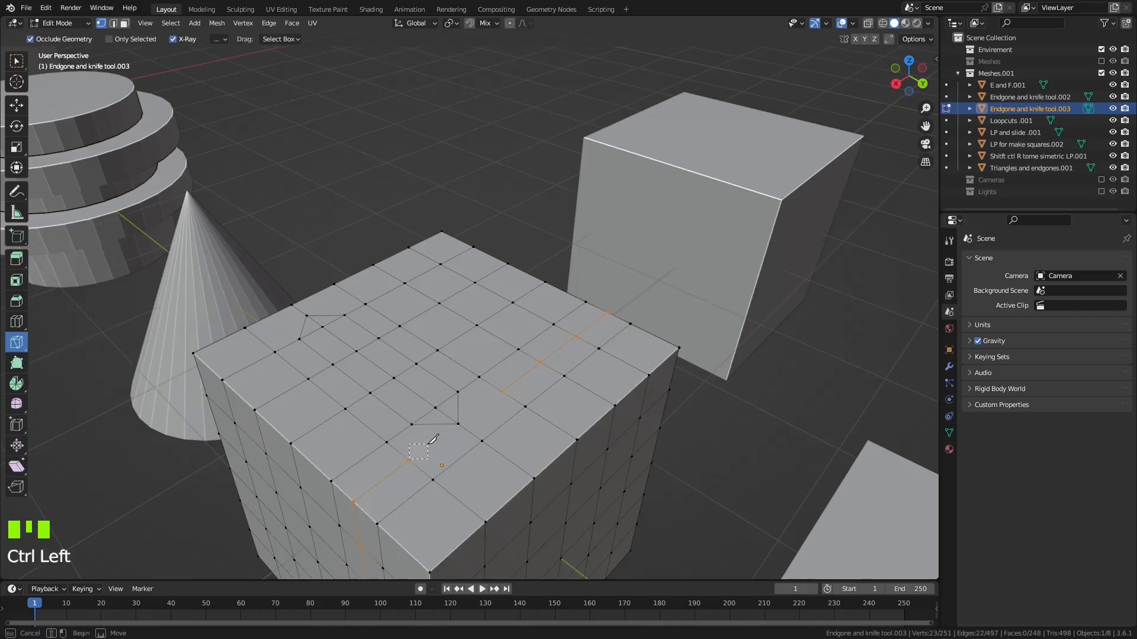
left_click_drag(409, 459, 459, 423)
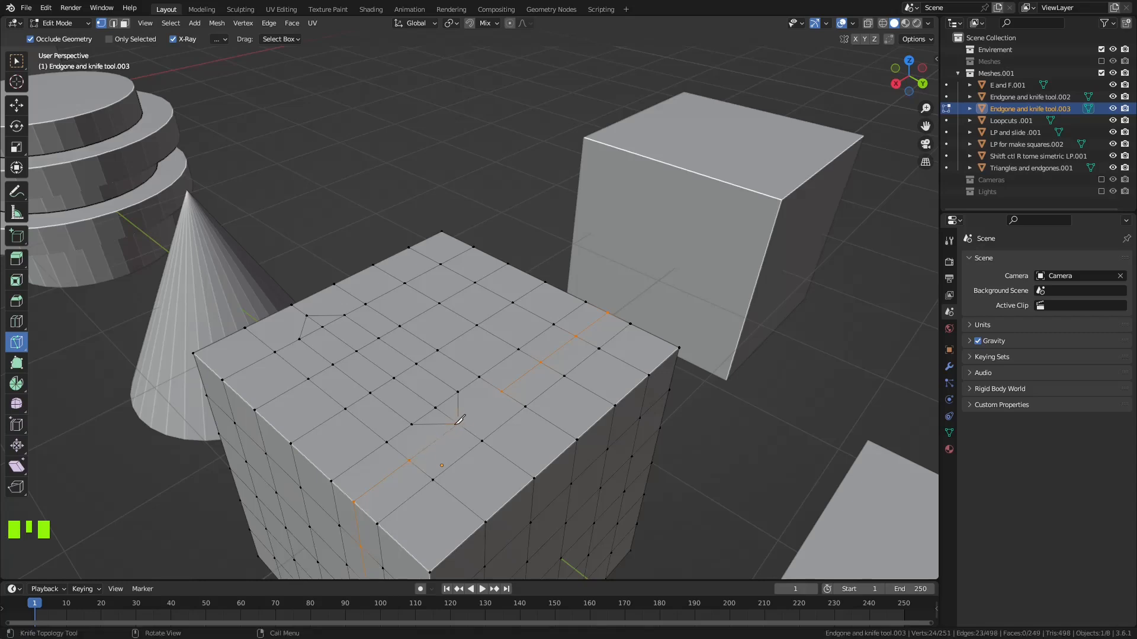
left_click(458, 423)
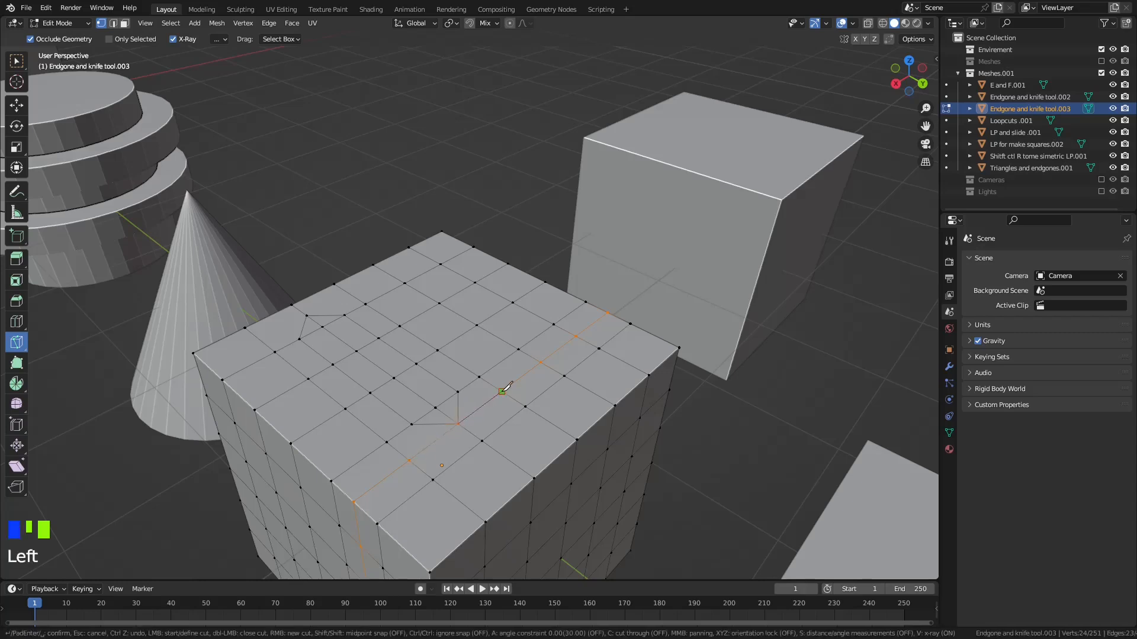
key("Return")
Briefly activate the Loop Cut tool over the repaired cube mesh, and return to the Select Box tool.
scroll(428, 394, "up", 1)
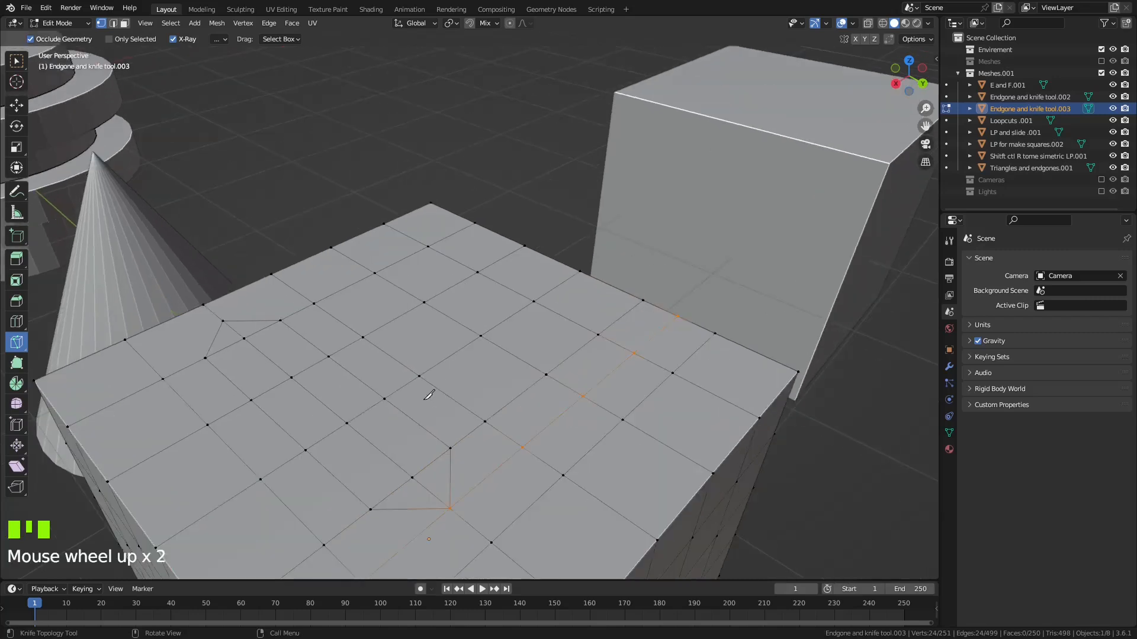
scroll(428, 394, "down", 1)
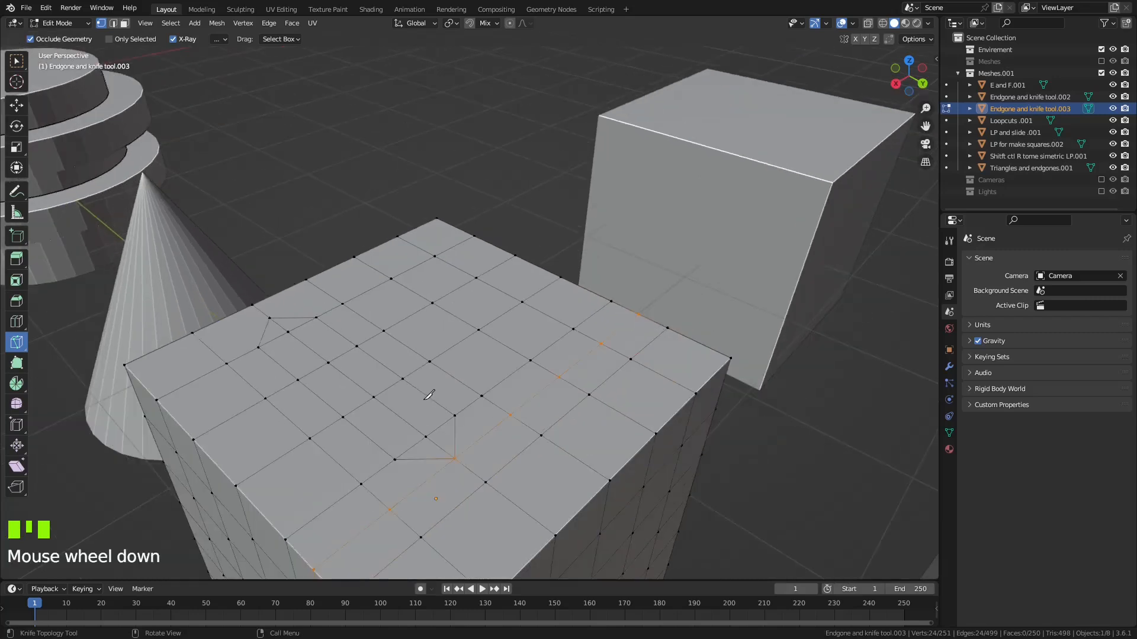
left_click(15, 64)
left_click(16, 321)
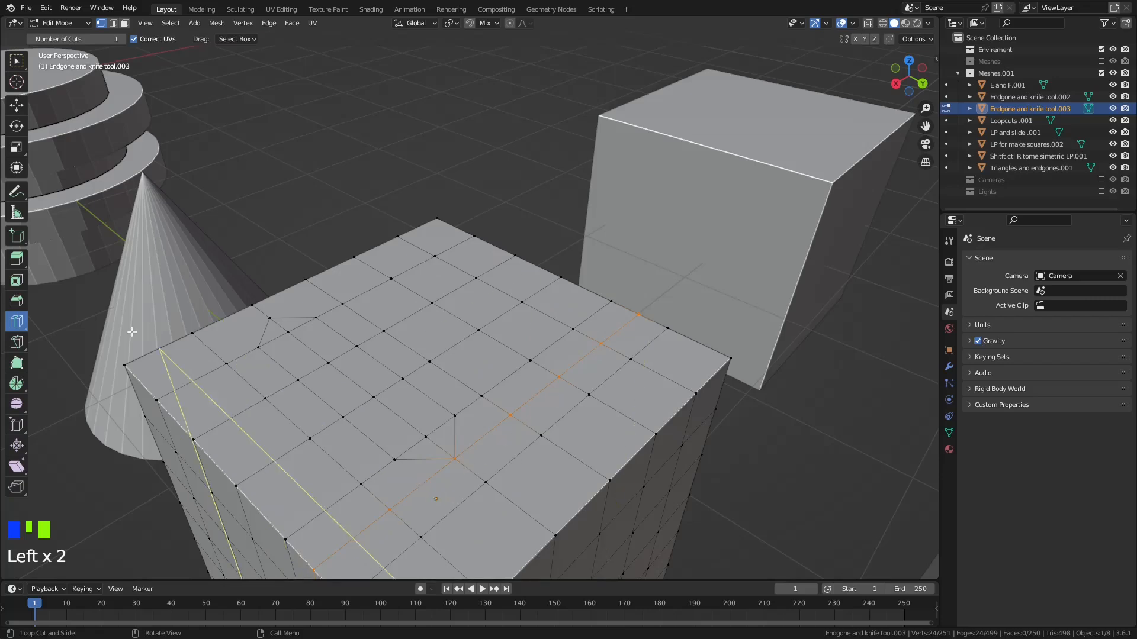
left_click(12, 64)
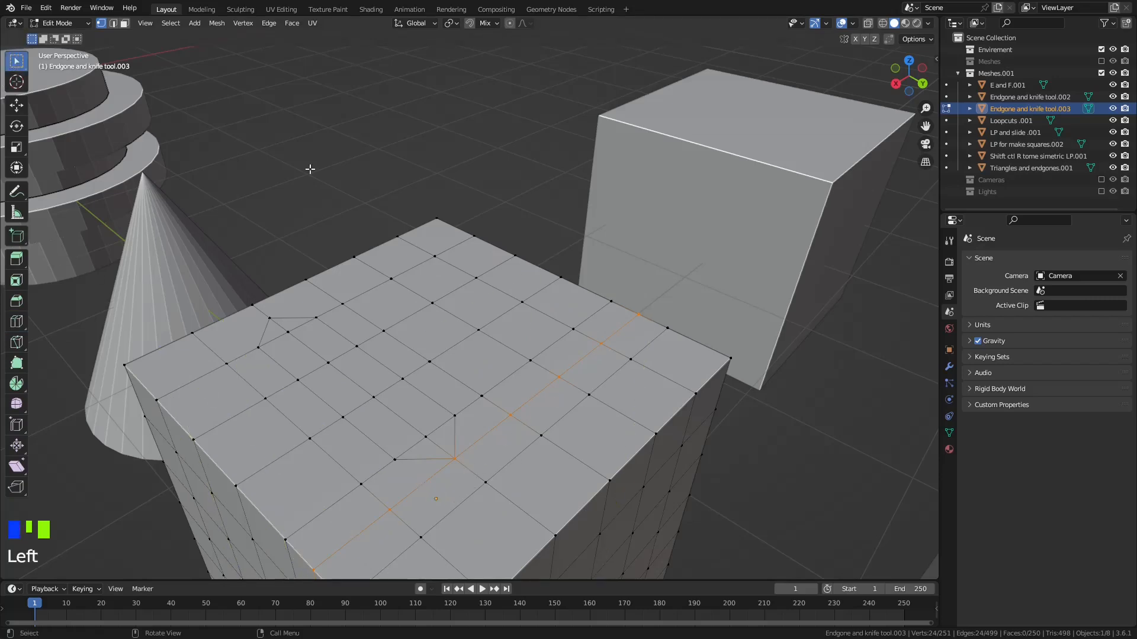
Slide the inward-pointing vertex of the n-gon nearest the top face's centre outward by a factor of about 0.53, squaring its outline.
left_click(426, 436)
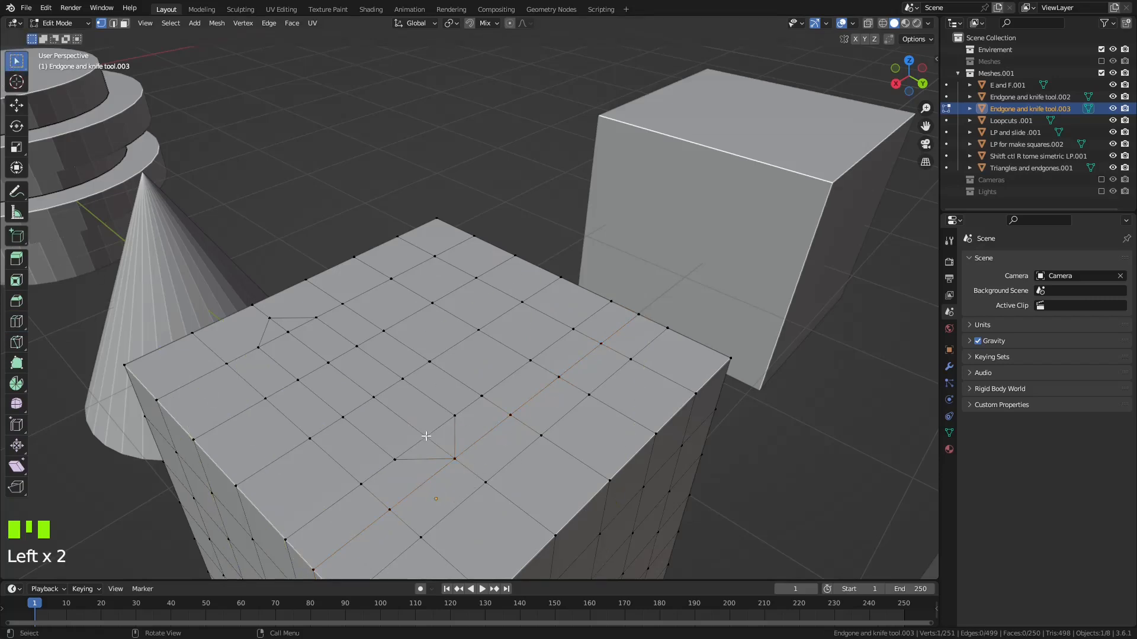
key("g")
key("g")
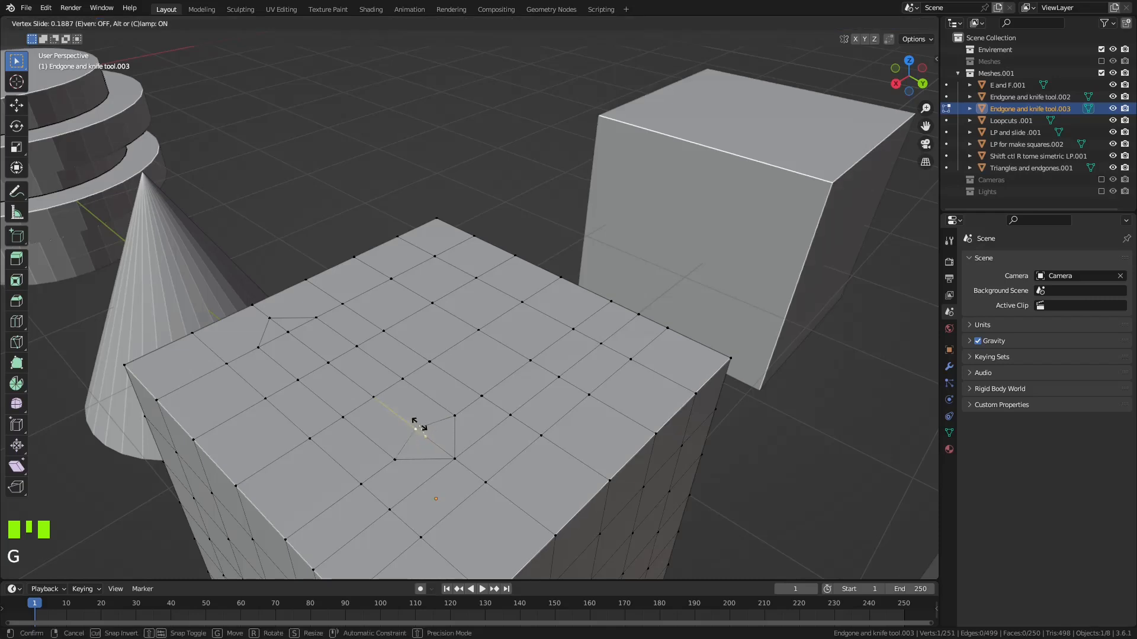
left_click(405, 407)
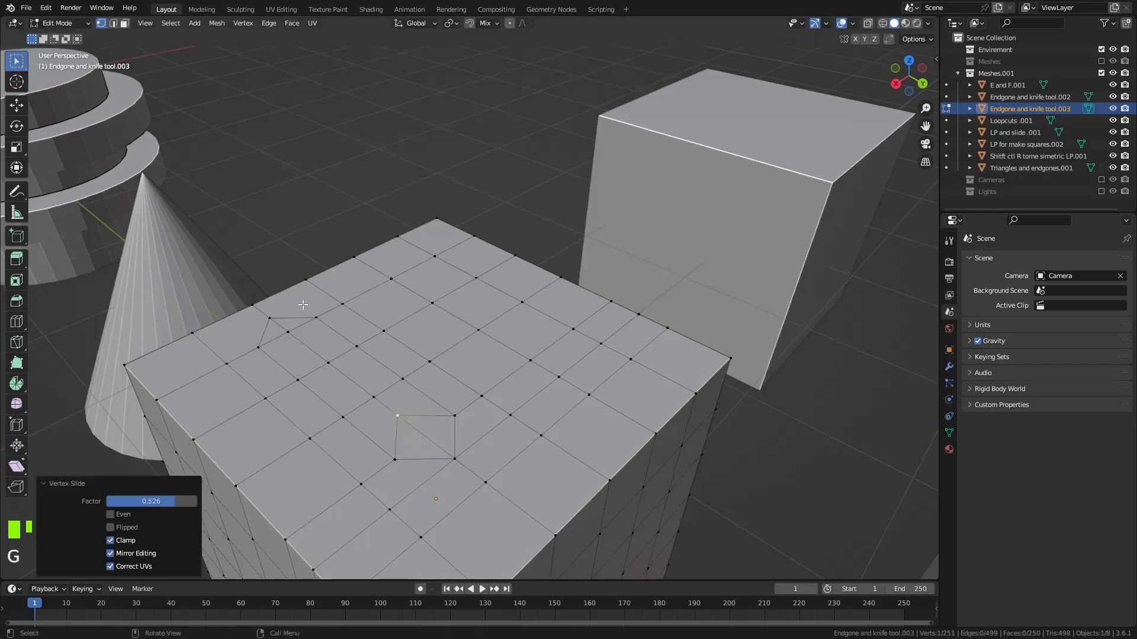
In edge selection, dissolve the diagonal edge inside the squared-off central n-gon, and preview loop cuts around it before returning to Select Box.
left_click(113, 25)
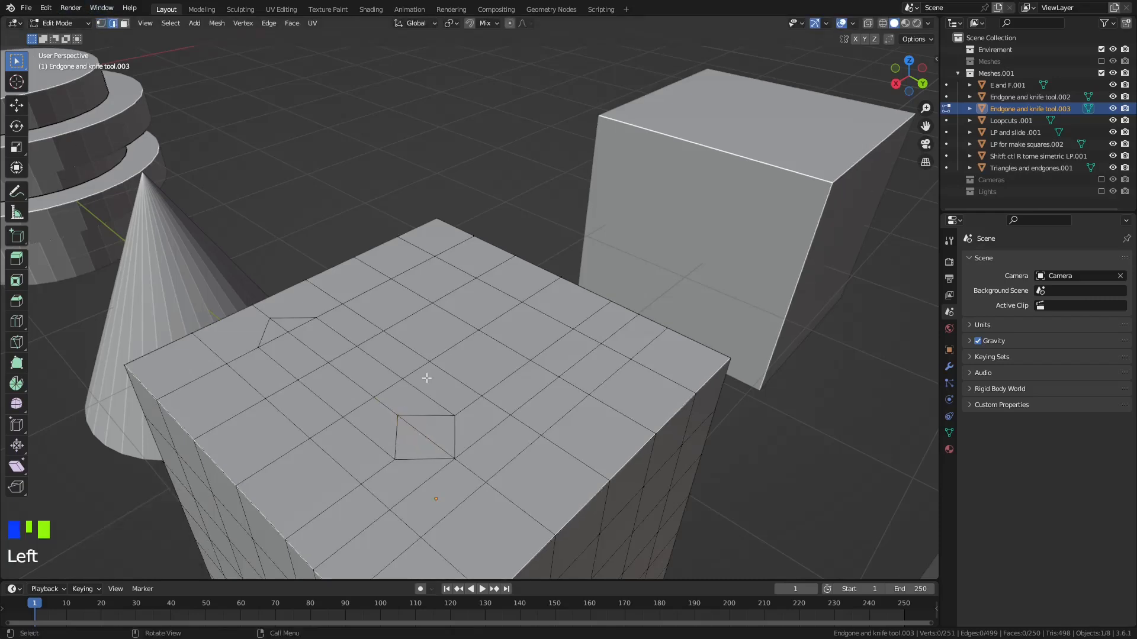
left_click(435, 443)
right_click(434, 443)
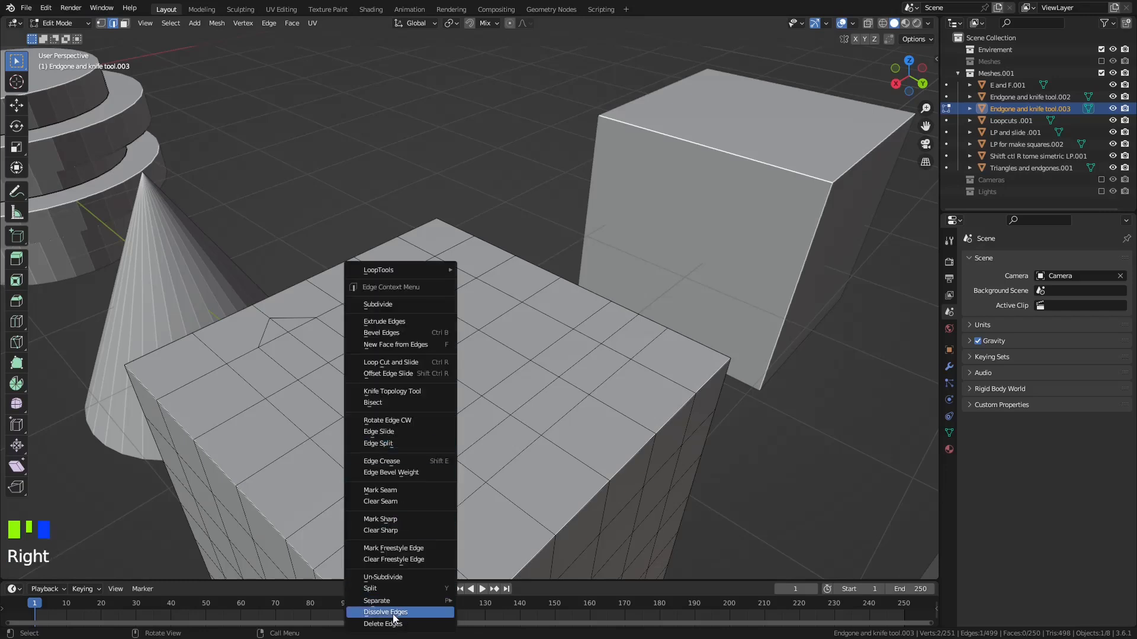
left_click(393, 612)
left_click(17, 322)
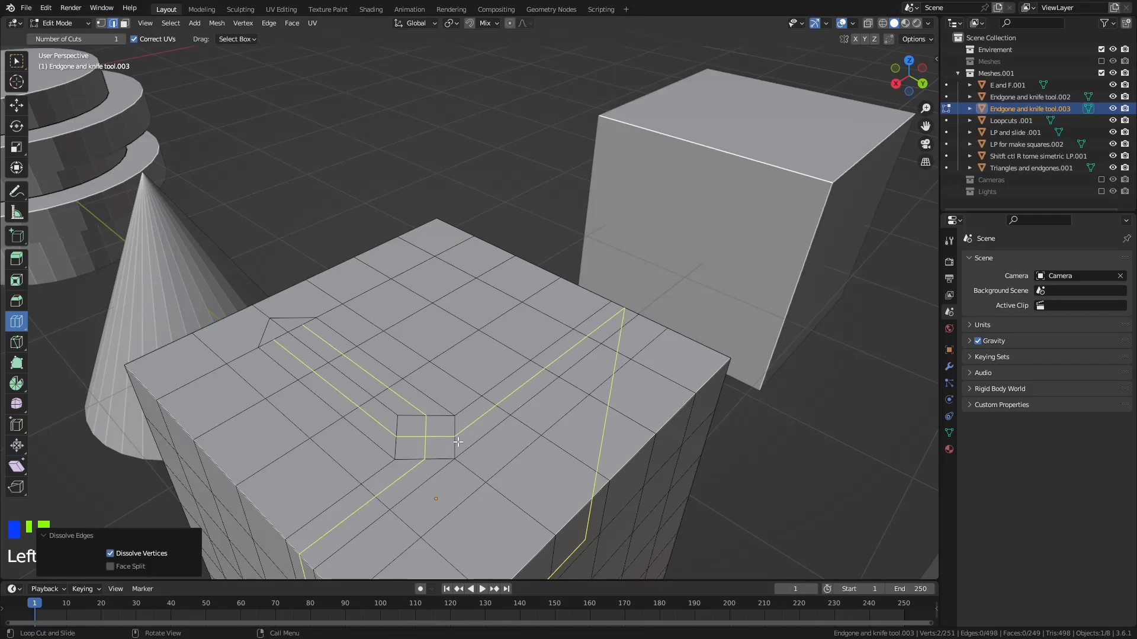
left_click(17, 61)
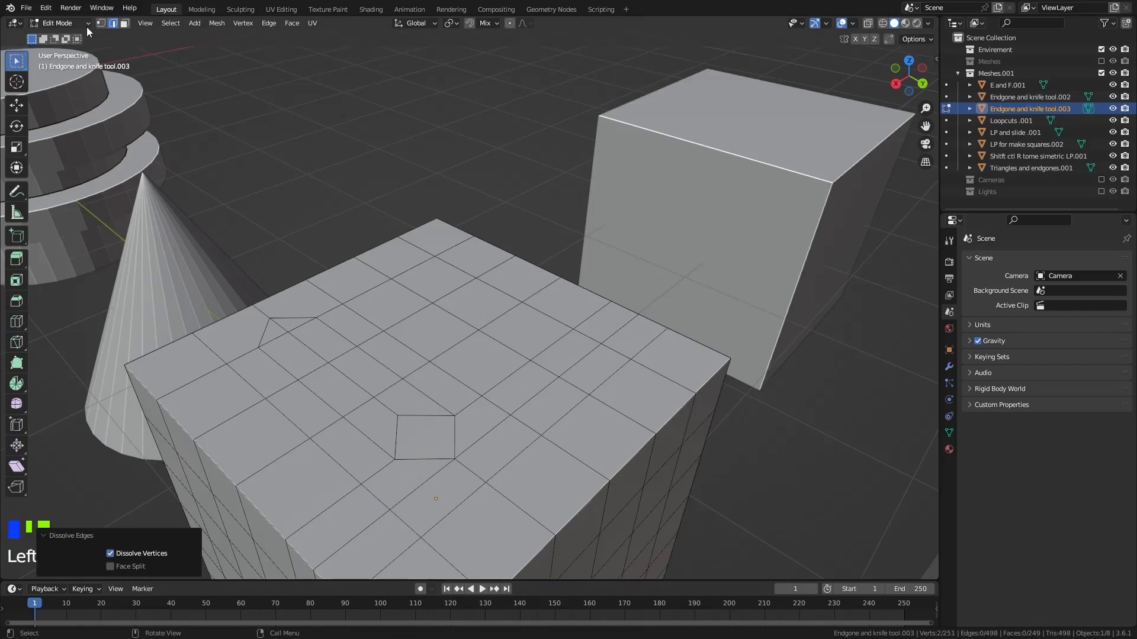
In vertex selection, slide the inward-pointing vertex of the second n-gon near the top face's far edge outward by a factor of about 0.55.
left_click(102, 24)
left_click(288, 335)
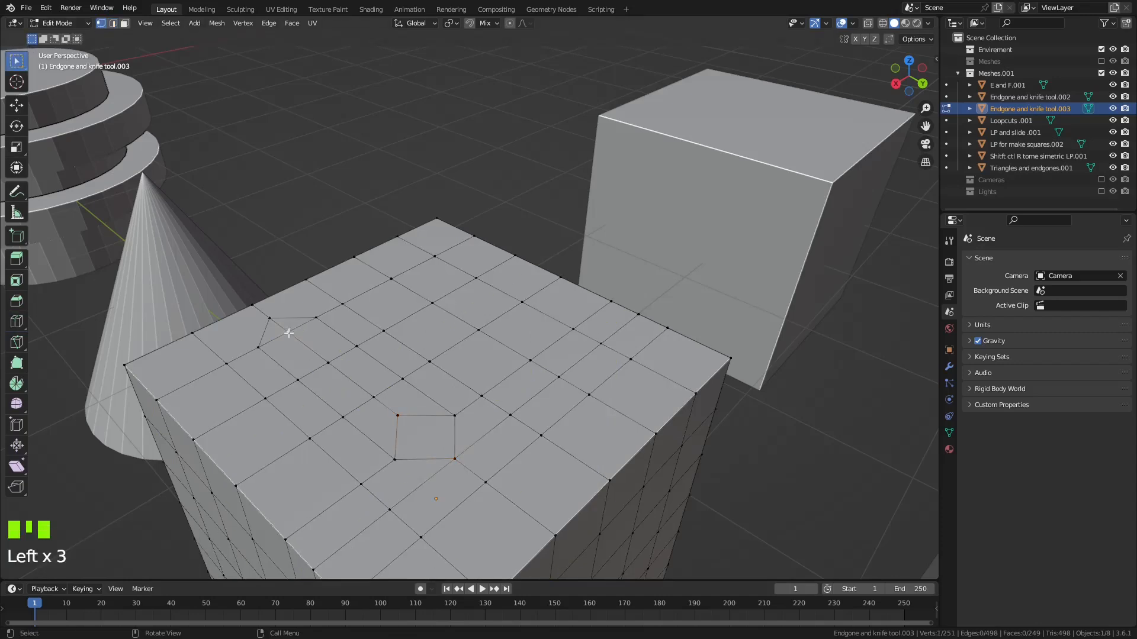
key("g")
key("g")
left_click(305, 352)
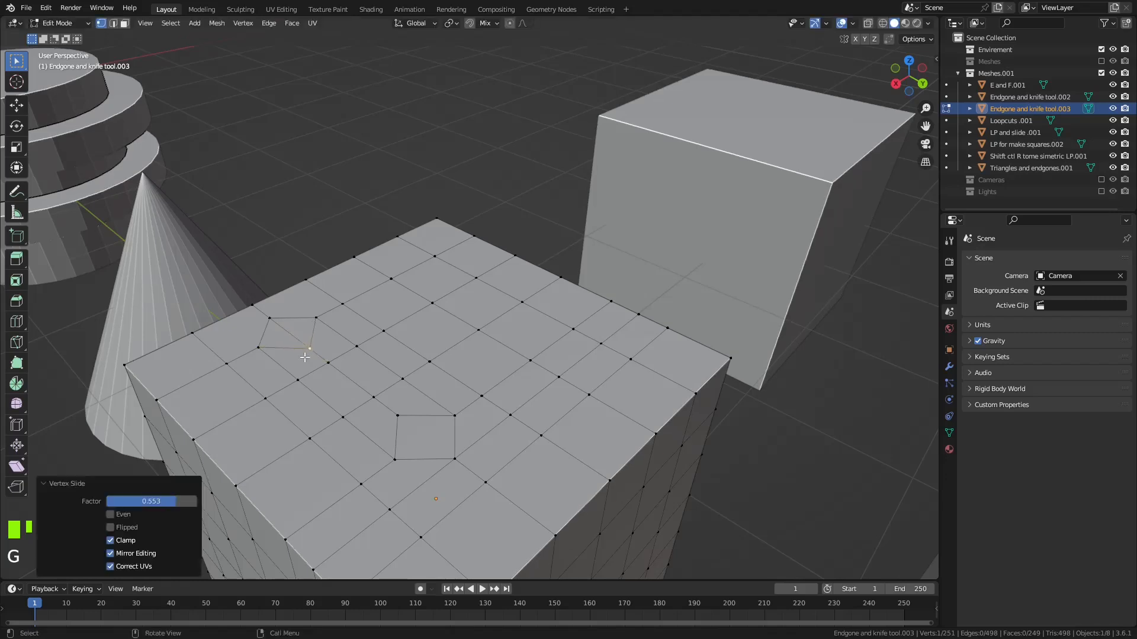
In edge selection, dissolve the diagonal edge inside the second n-gon, and activate Loop Cut to preview loops around both squares.
left_click(112, 23)
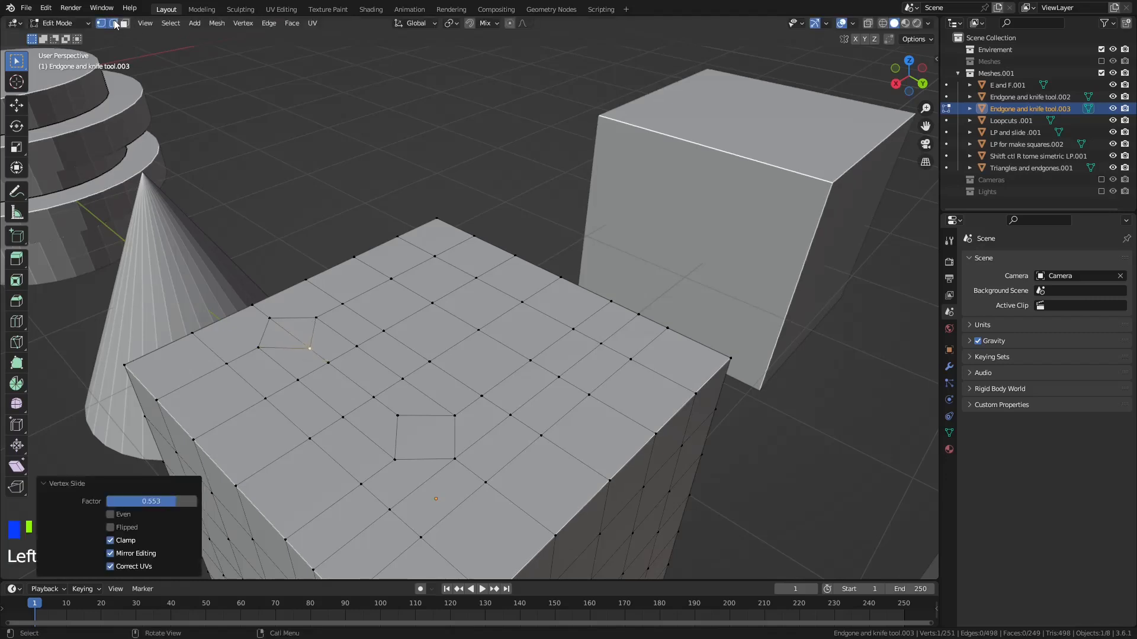
left_click(288, 329)
right_click(287, 330)
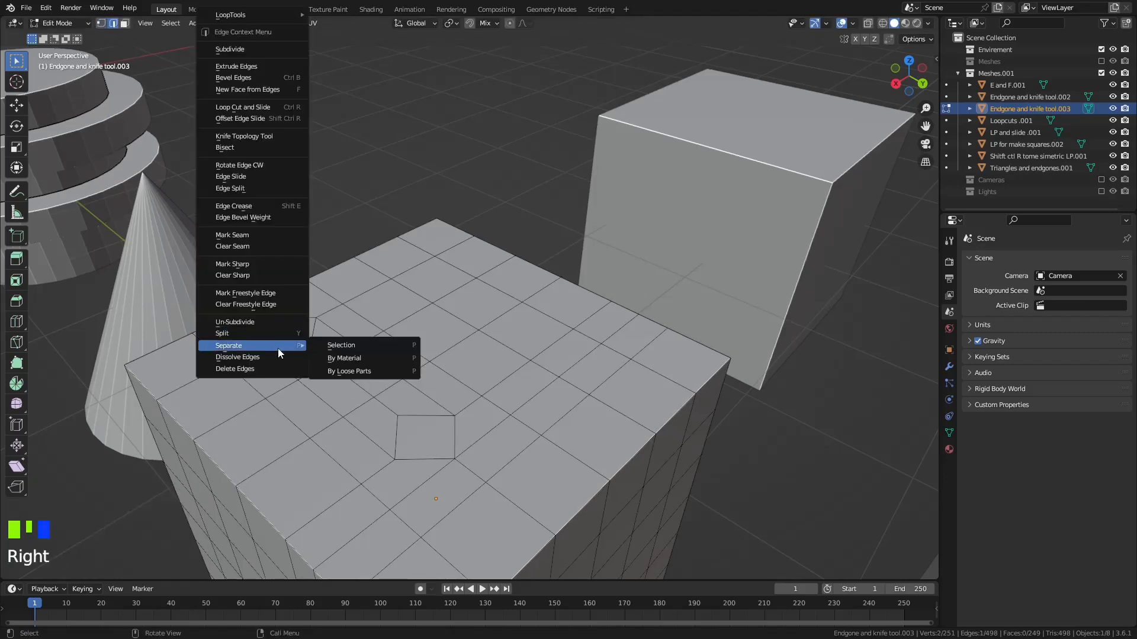
left_click(274, 354)
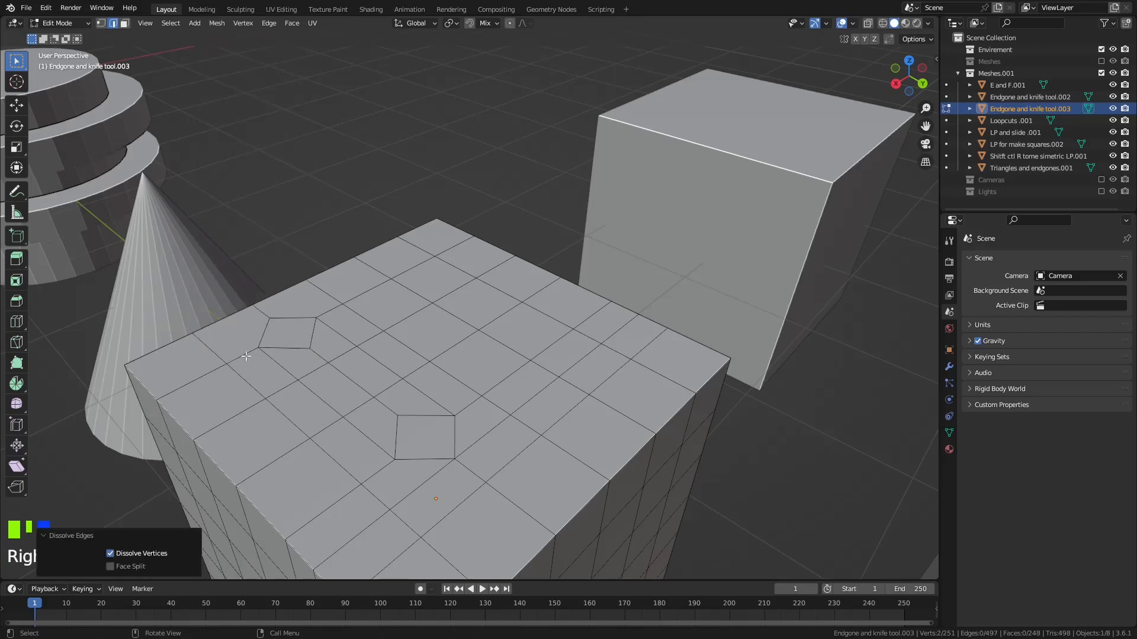
left_click(16, 321)
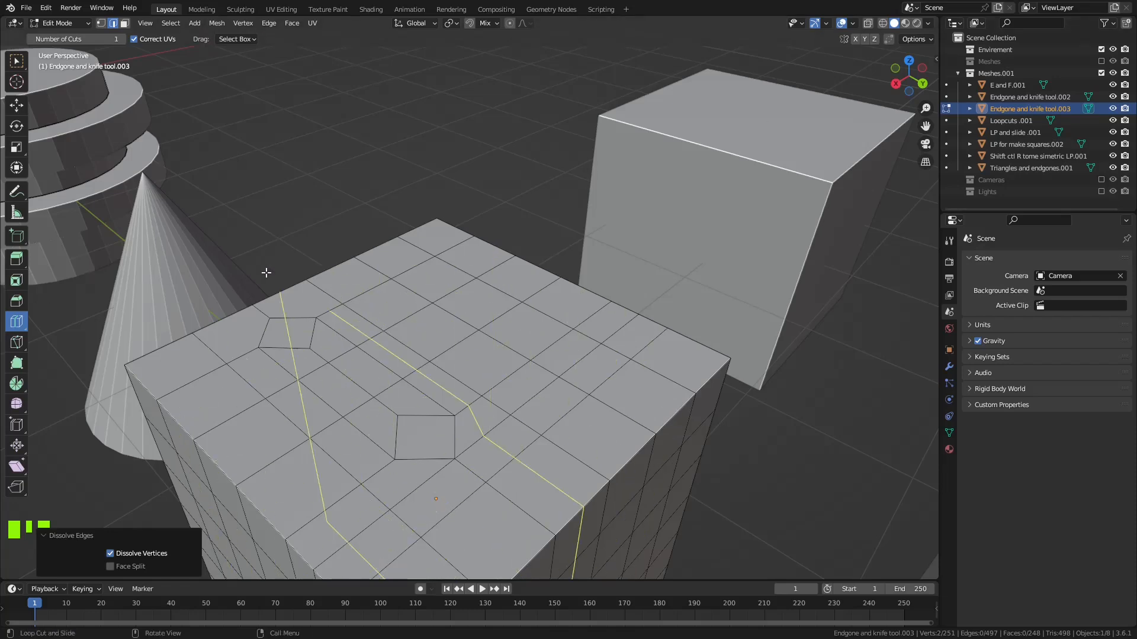
Finish editing the gridded cube, enter Edit Mode on the cube LP for make squares.002, and switch to Select Box with face selection.
key("Tab")
scroll(552, 424, "down", 6)
left_click(618, 464)
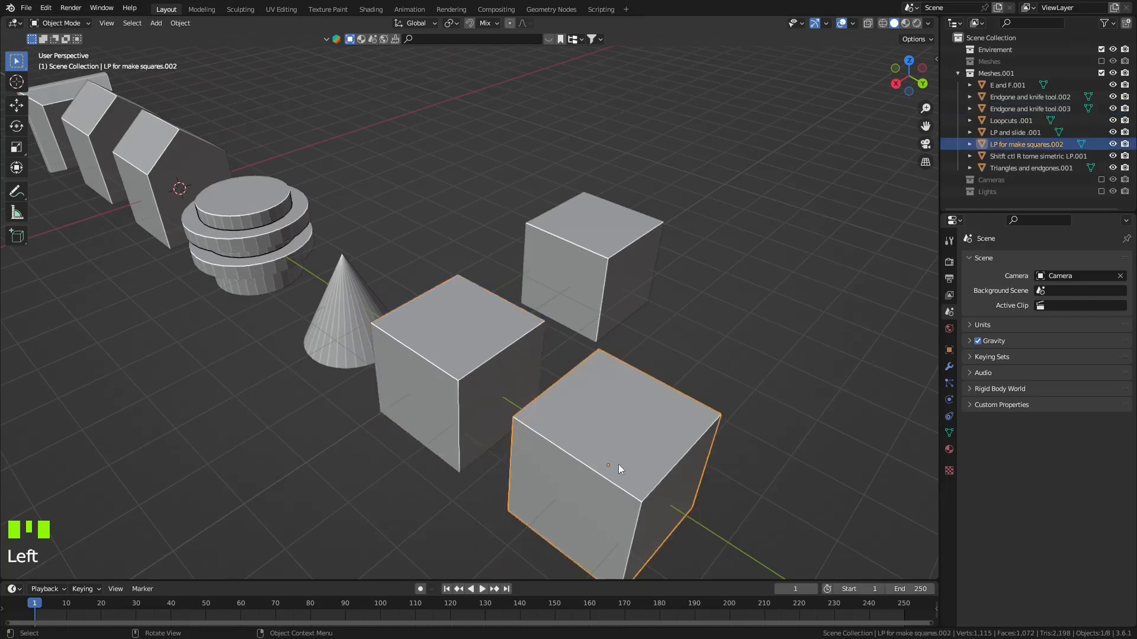
key("Tab")
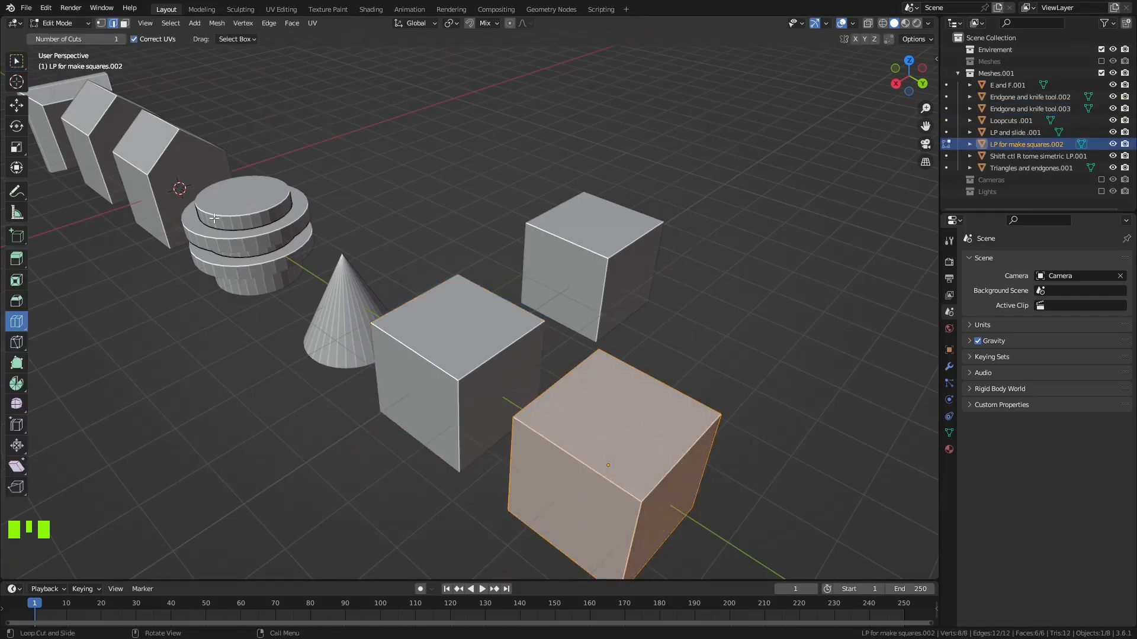
left_click(16, 61)
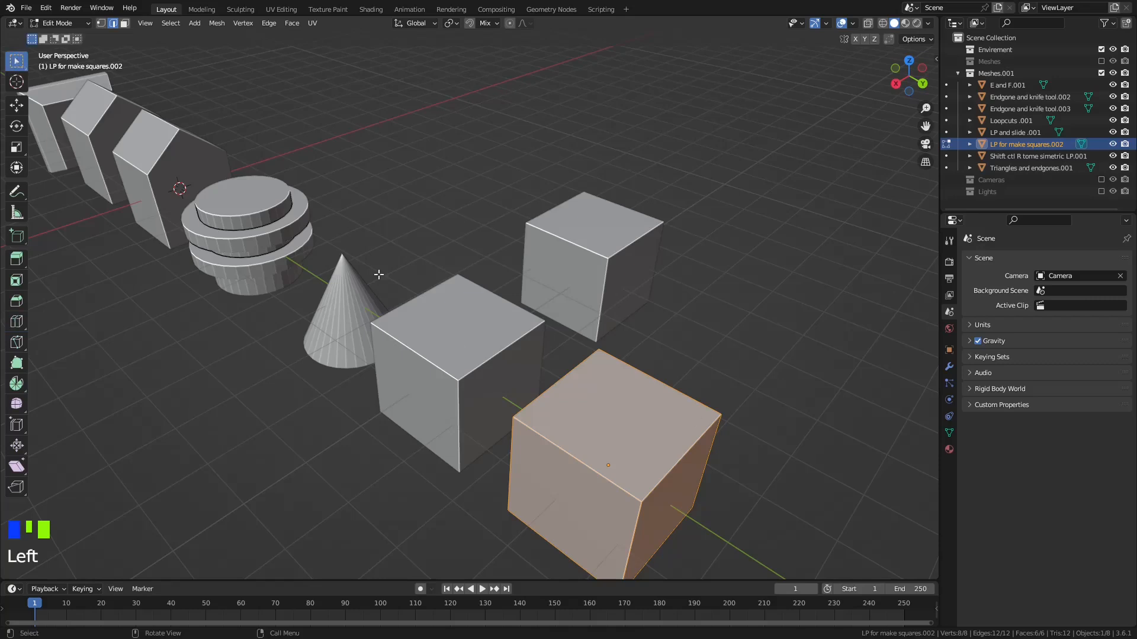
left_click(125, 25)
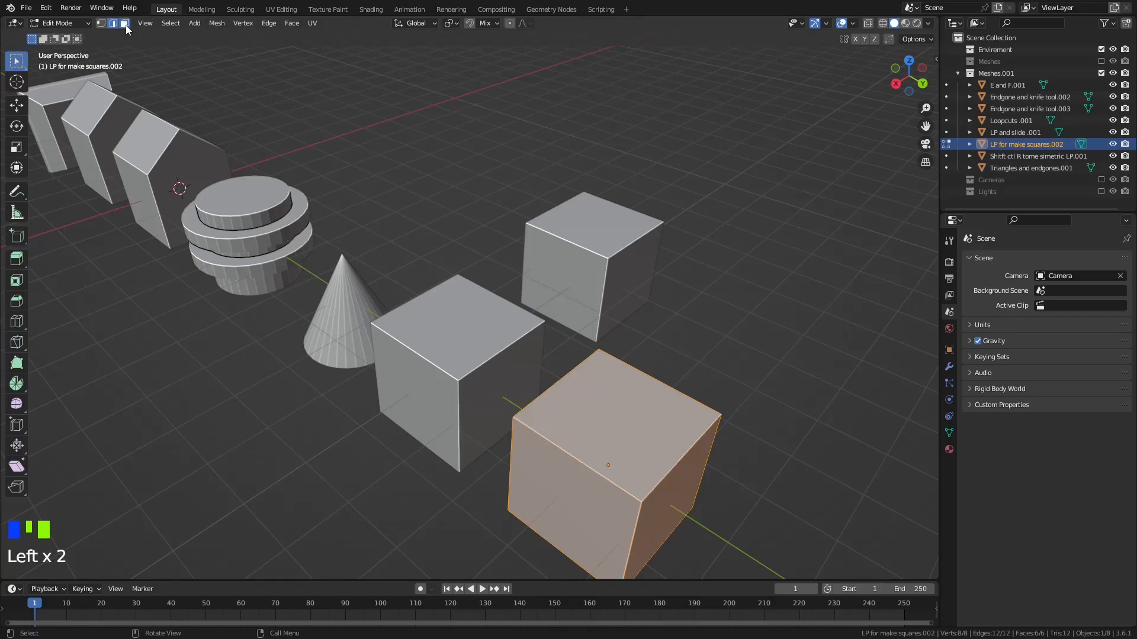
Return to Object Mode and flatten the LP for make squares.002 cube along the Z axis to a scale of about 0.21.
left_click(57, 23)
left_click(58, 25)
left_click(60, 37)
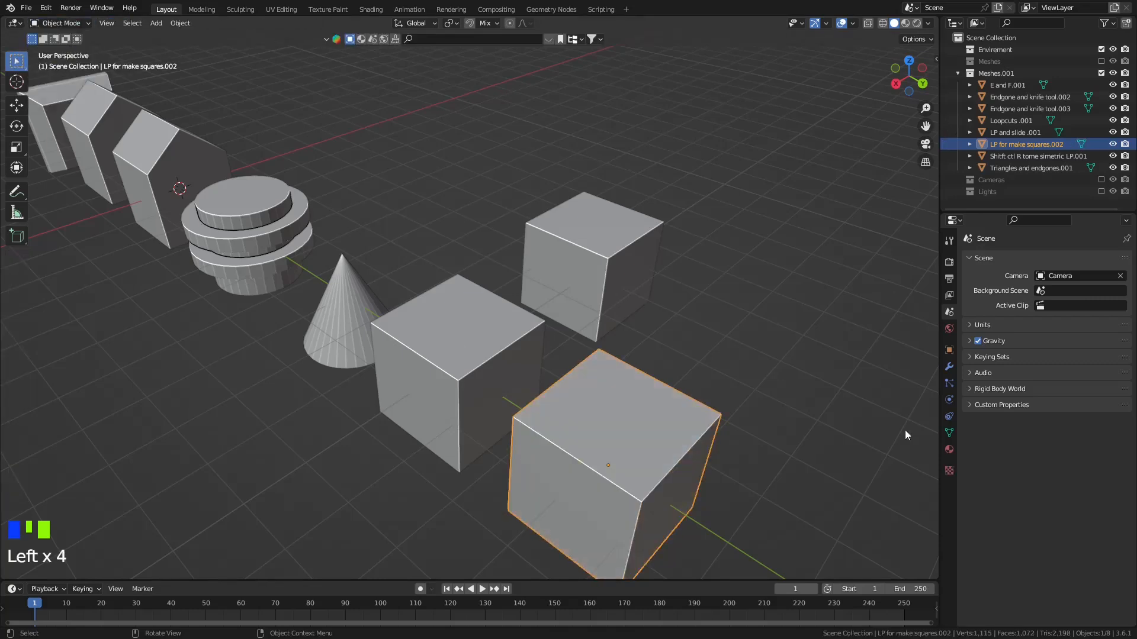
middle_click_drag(654, 358, 680, 312)
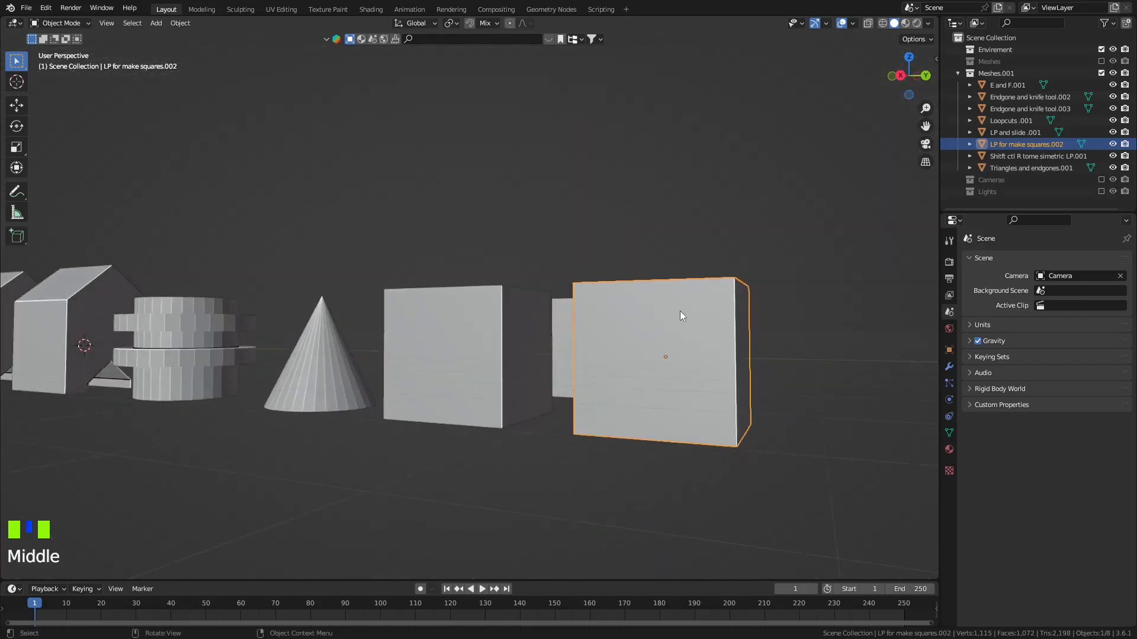
key("s")
key("z")
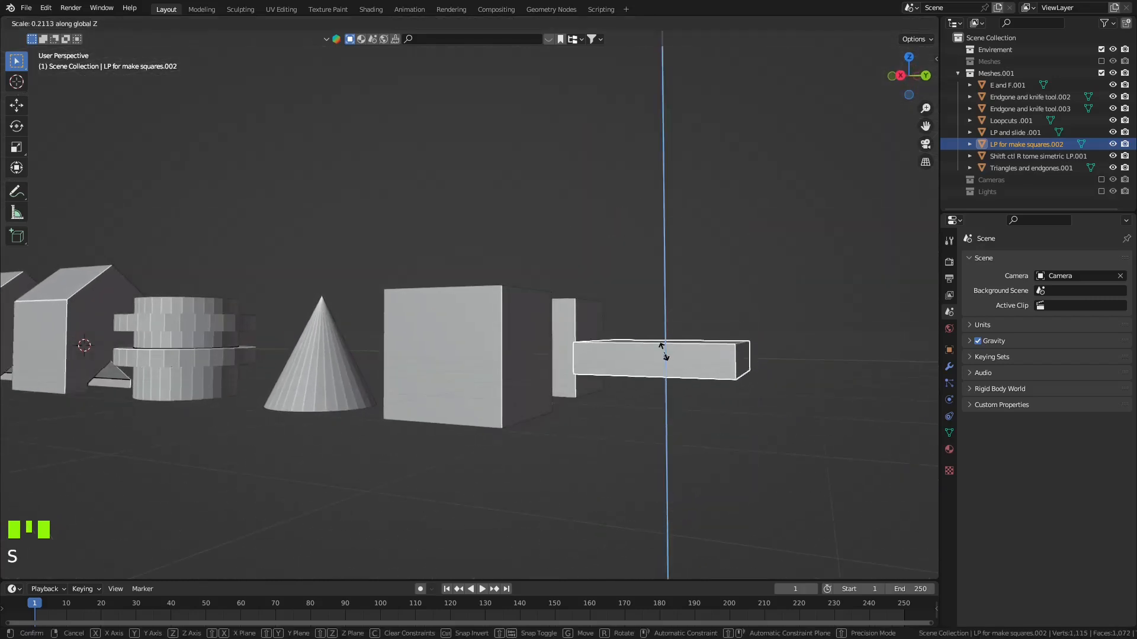
left_click(663, 352)
scroll(662, 354, "up", 1)
scroll(658, 357, "up", 1)
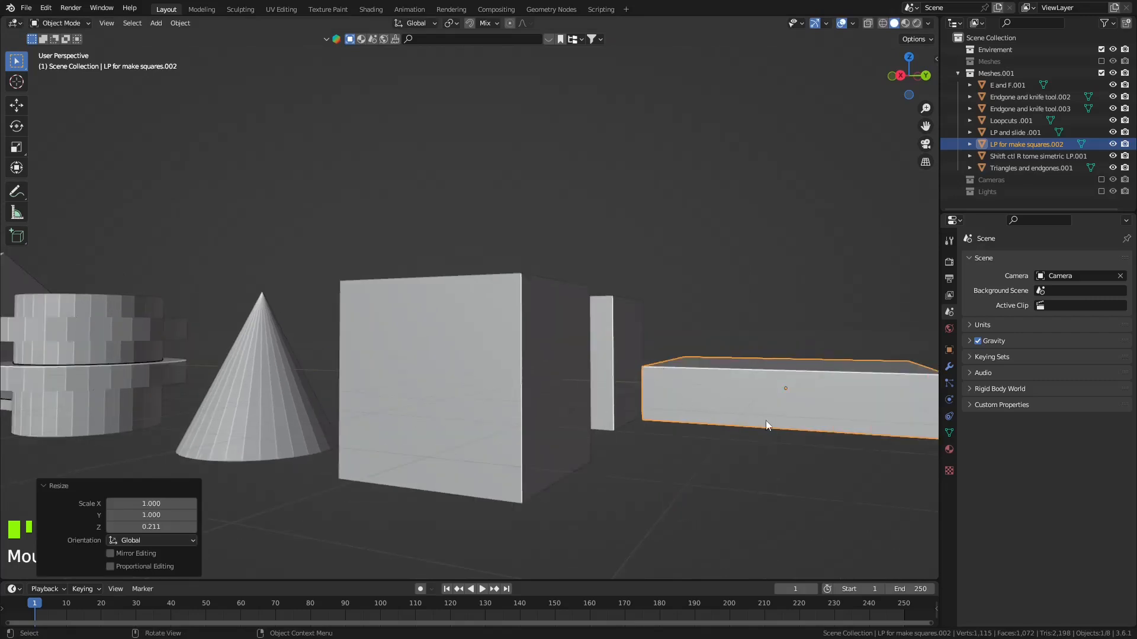
Set the resize operation's Z scale to 0.1 for the flattened cube.
mouse_move(178, 527)
left_mouse_down()
mouse_move(202, 527)
mouse_move(164, 526)
left_mouse_up()
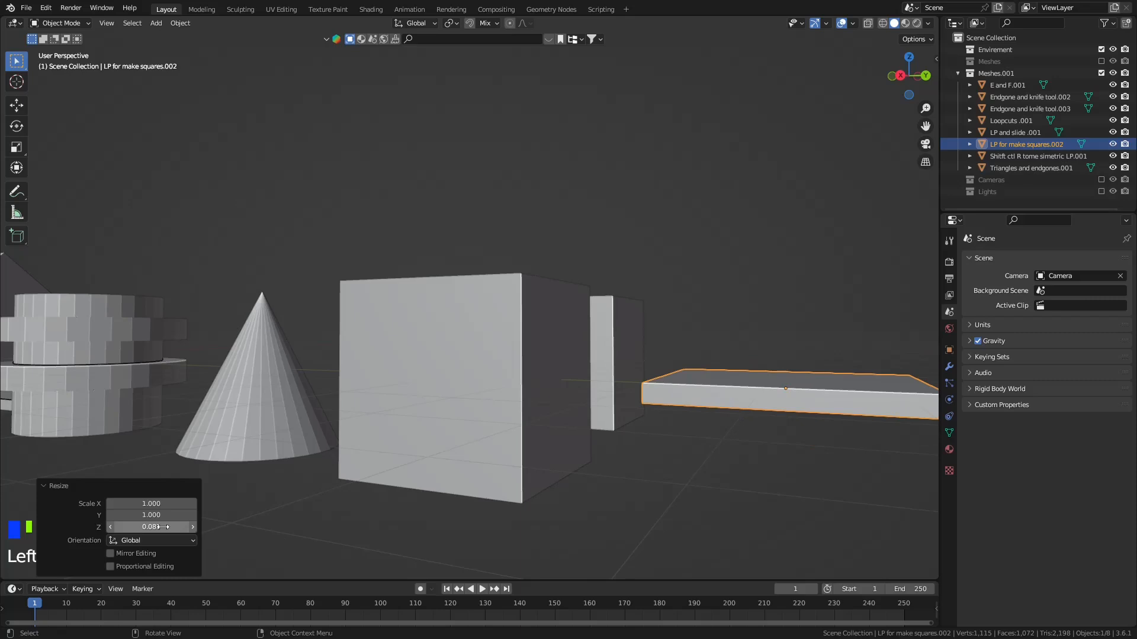
left_click(173, 526)
left_click(163, 526)
key("BackSpace")
key("BackSpace")
key("BackSpace")
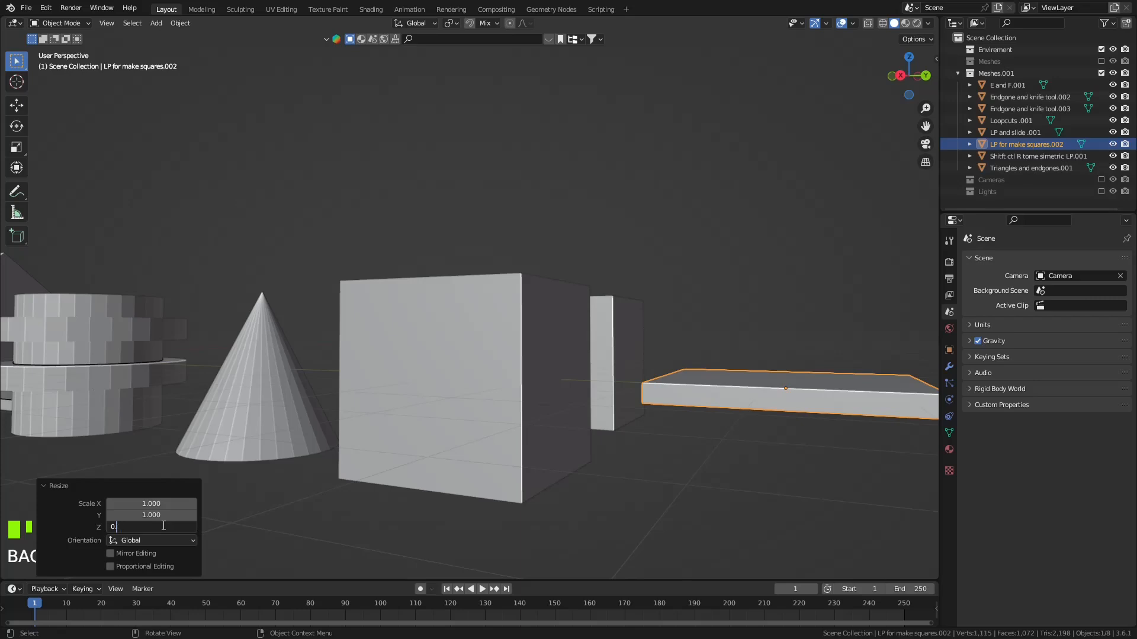
type(".1")
key("Return")
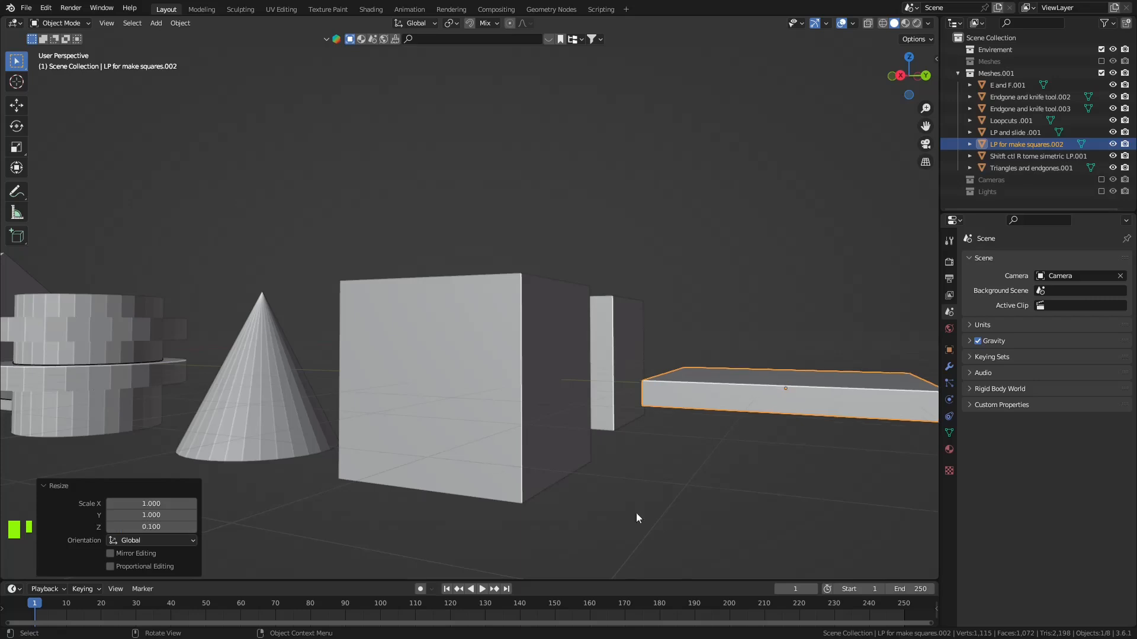
Enter Edit Mode on the flattened slab and view it from above at an angle.
key("Tab")
scroll(750, 469, "down", 3)
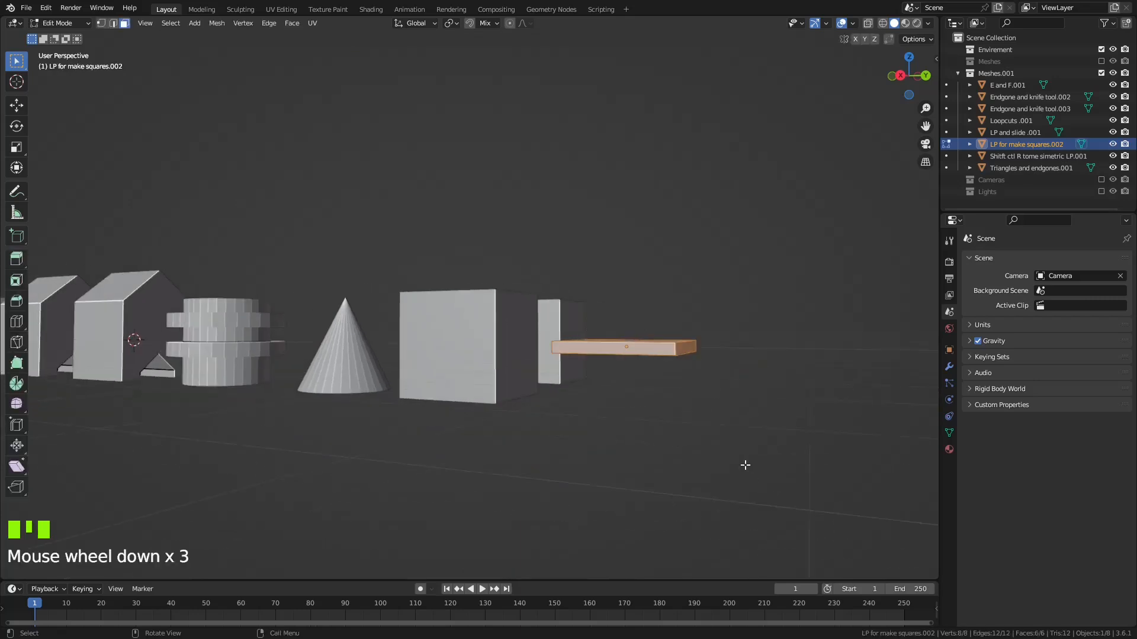
middle_click_drag(594, 393, 577, 441)
Subdivide all faces of the slab with 5 cuts.
right_click(573, 436)
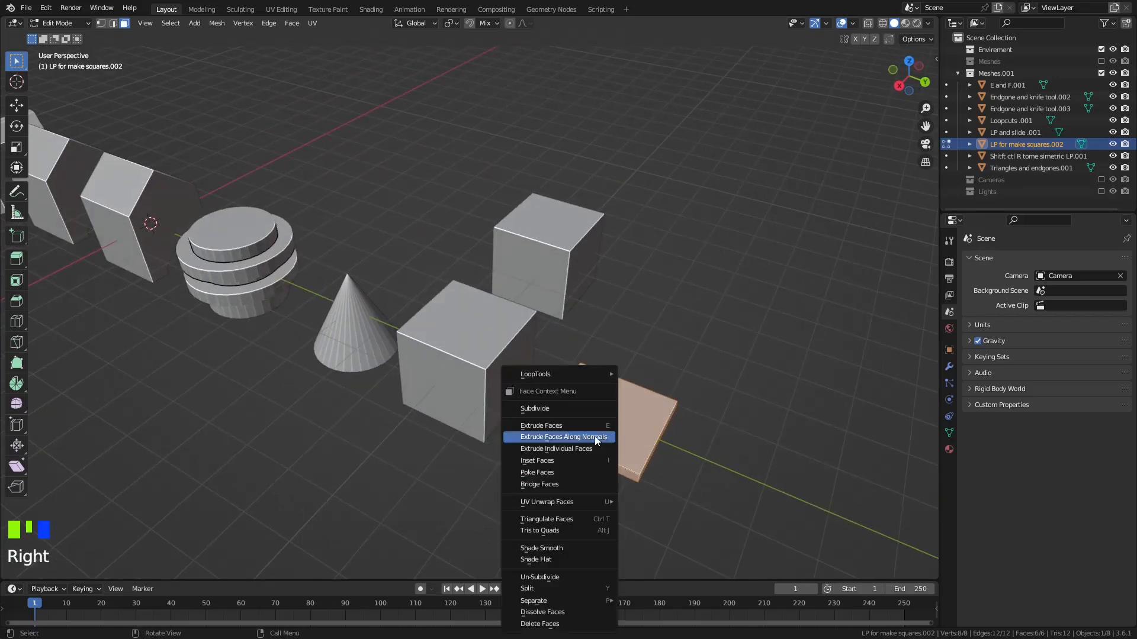
left_click(574, 410)
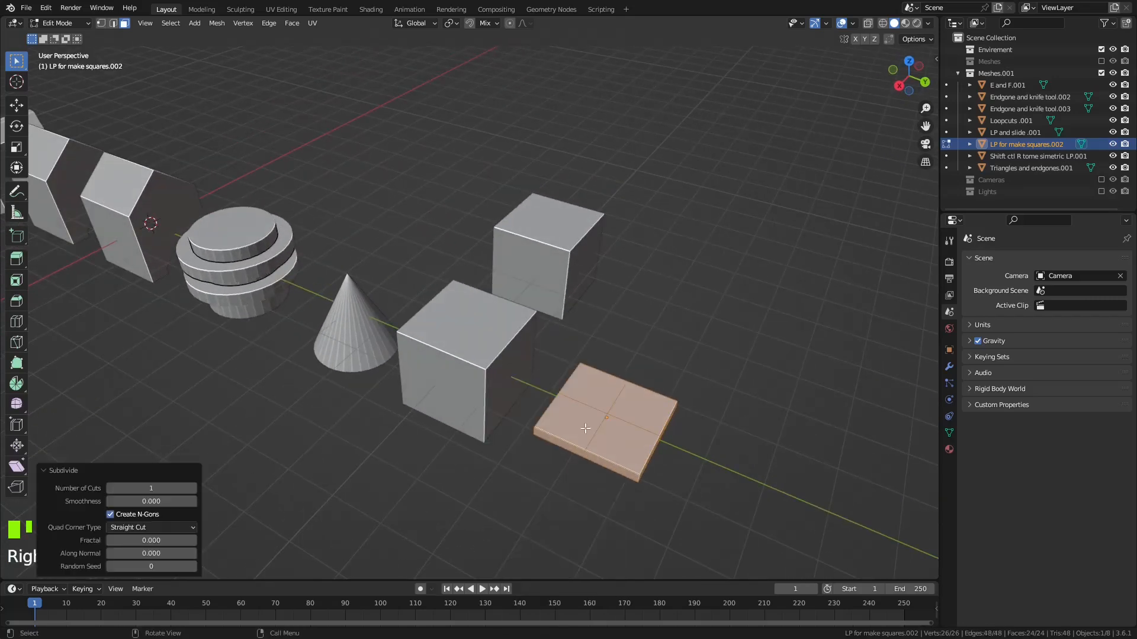
left_click(193, 488)
left_click(193, 489)
left_click(193, 488)
left_click(193, 488)
Raise the slab's subdivision to 9 cuts to see the uneven side faces, and undo the subdivision.
scroll(637, 456, "up", 4)
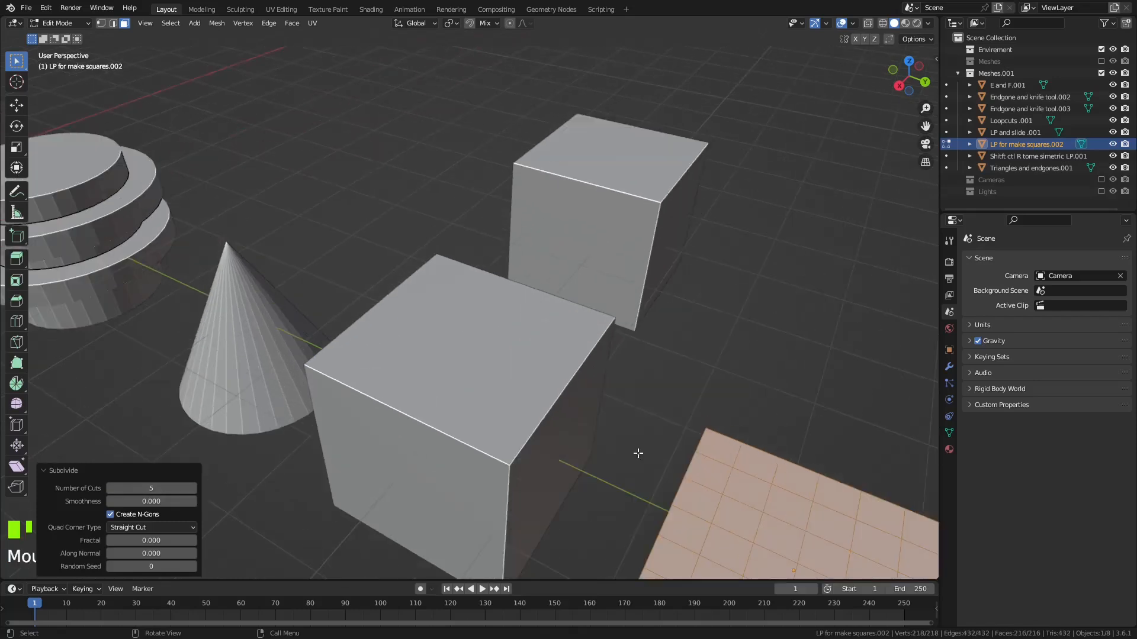
middle_click_drag(692, 404, 607, 74, "shift")
scroll(645, 222, "up", 1)
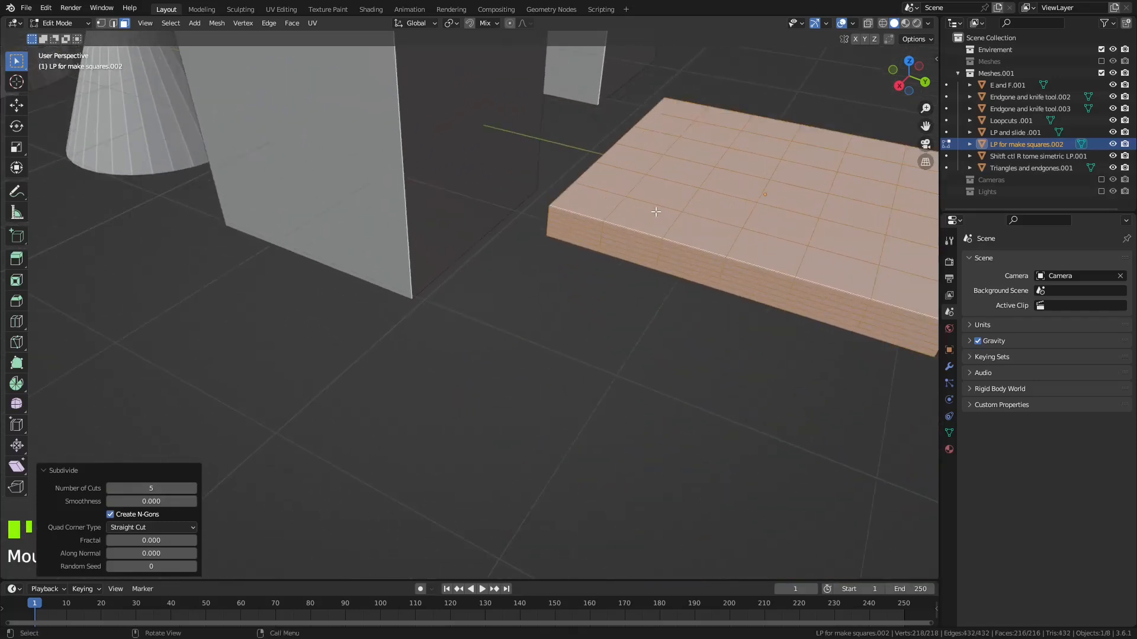
left_click(193, 488)
left_click(193, 489)
left_click(193, 489)
left_click(193, 489)
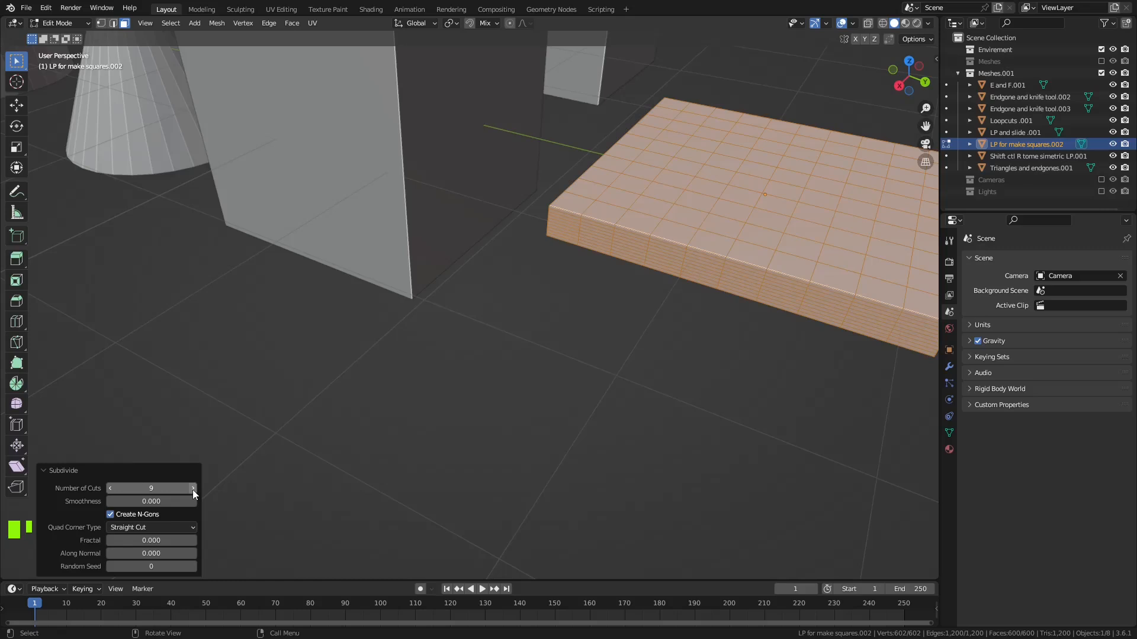
key("ctrl+z")
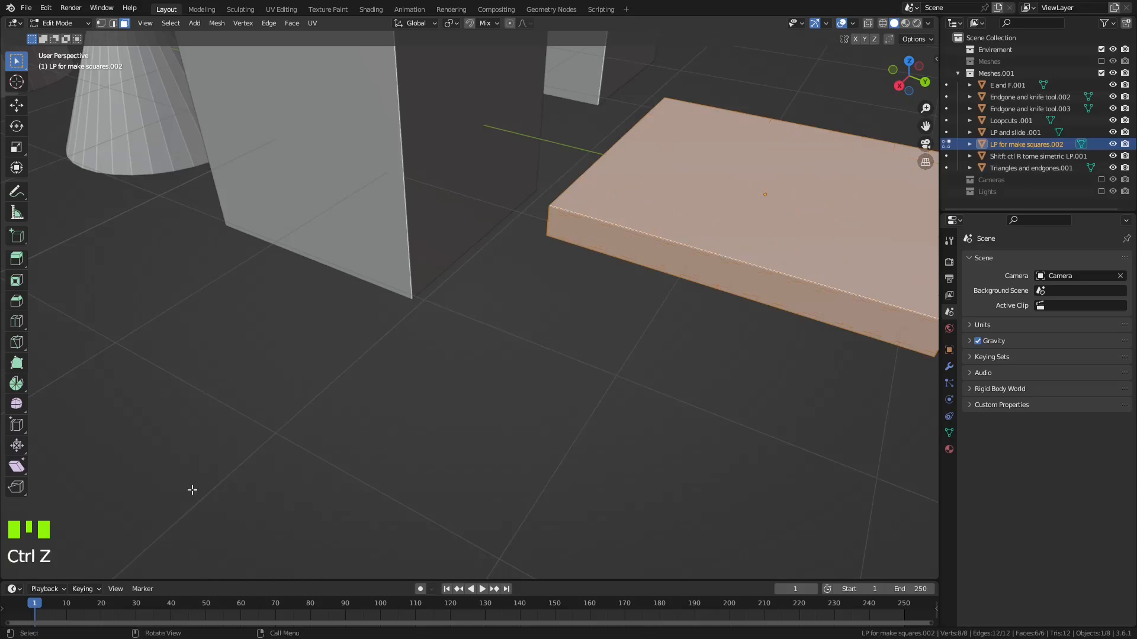
Add 11 evenly spaced loop cuts with factor 0 across the slab's long front edge.
left_click(614, 216)
left_click(618, 224, "alt")
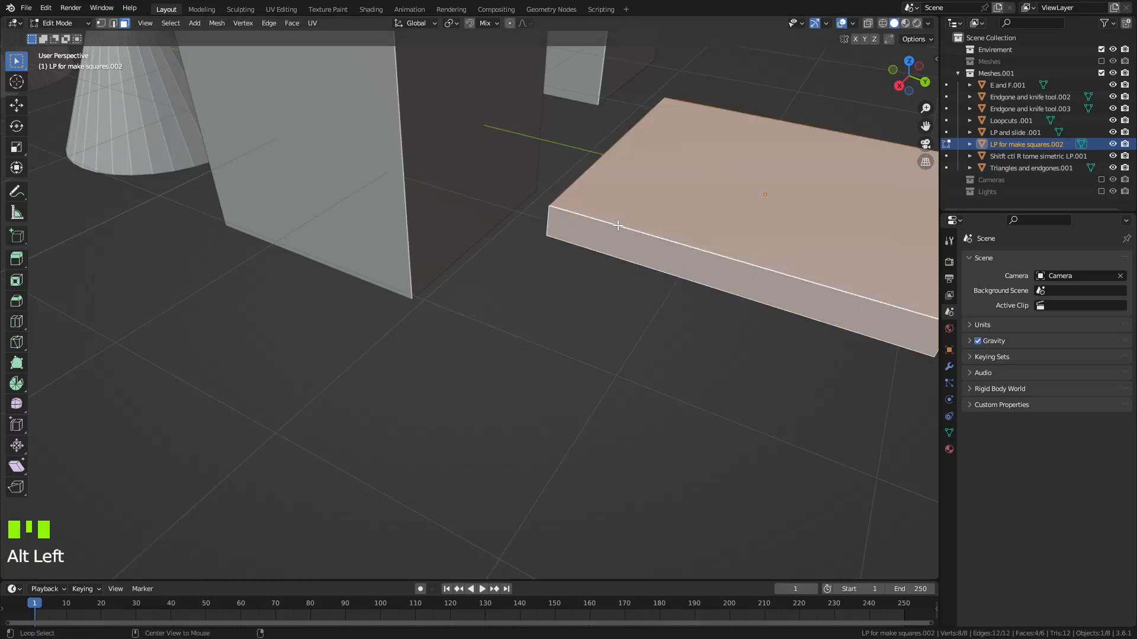
key("ctrl+r")
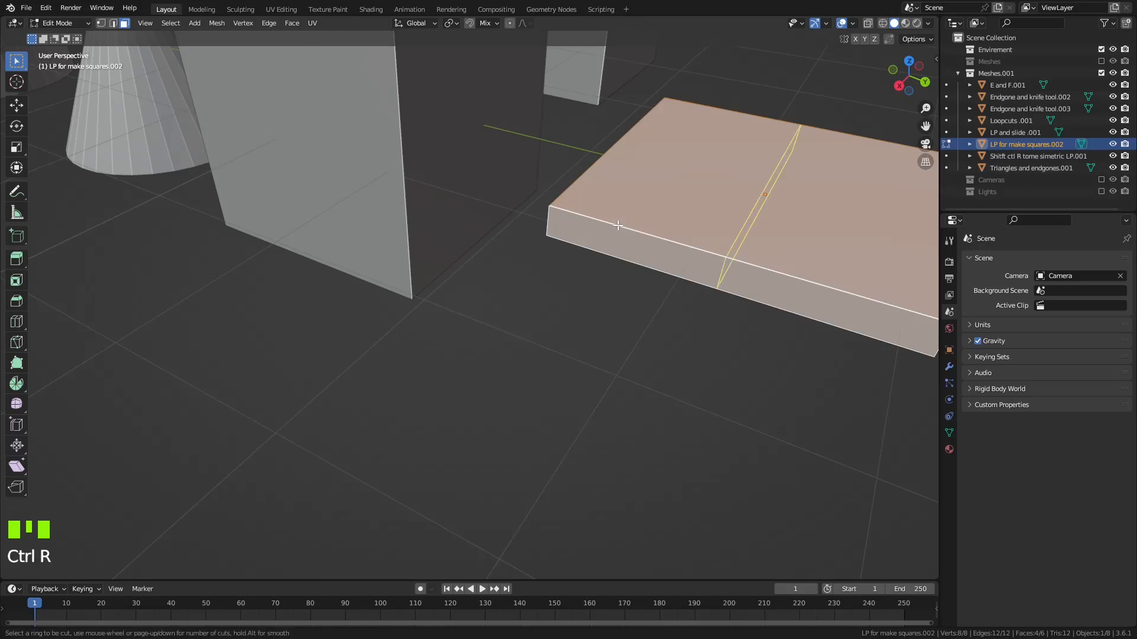
scroll(618, 225, "up", 8)
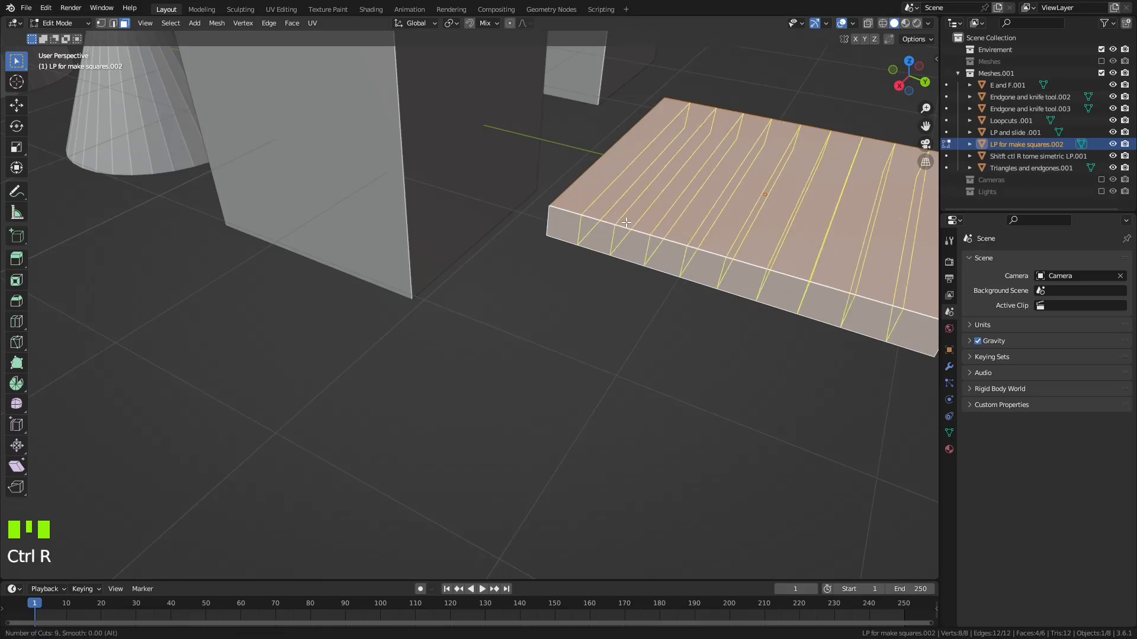
scroll(627, 222, "up", 2)
left_click(626, 222)
right_click(626, 222)
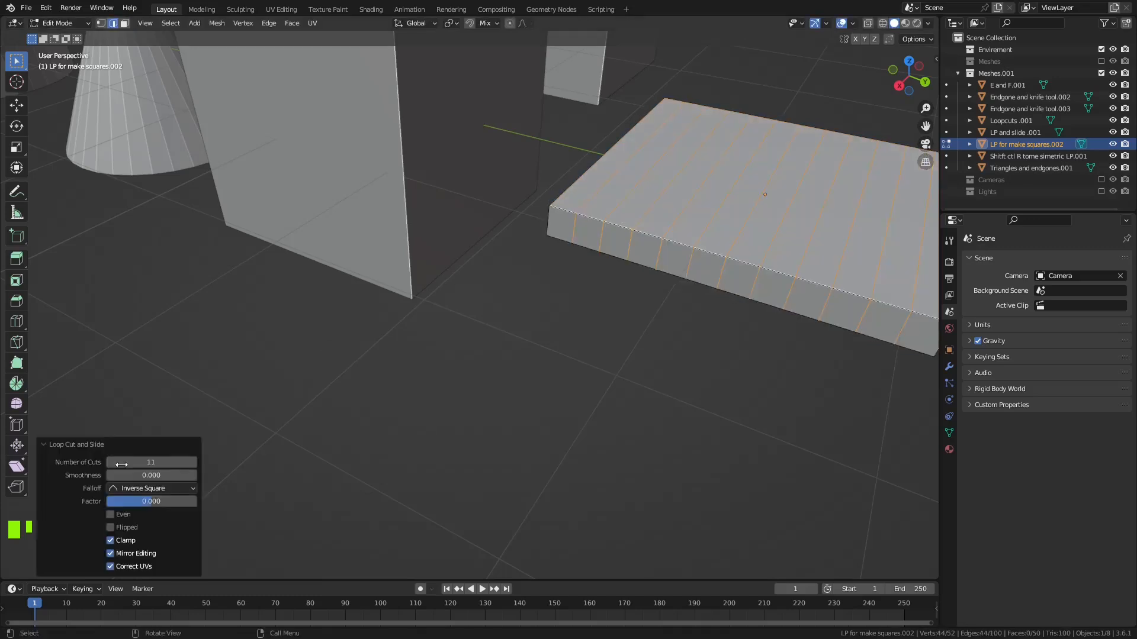
Reduce the loop cuts across the slab's long side to 9 so the side faces come closer to squares.
middle_click_drag(593, 350, 640, 328)
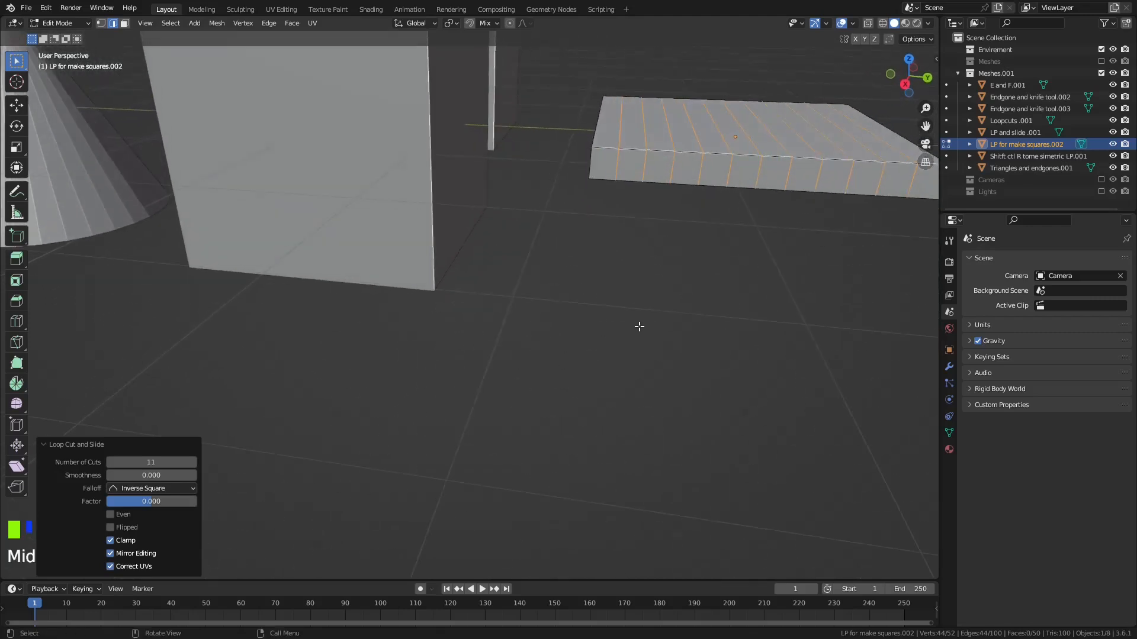
left_click(110, 461)
left_click(110, 462)
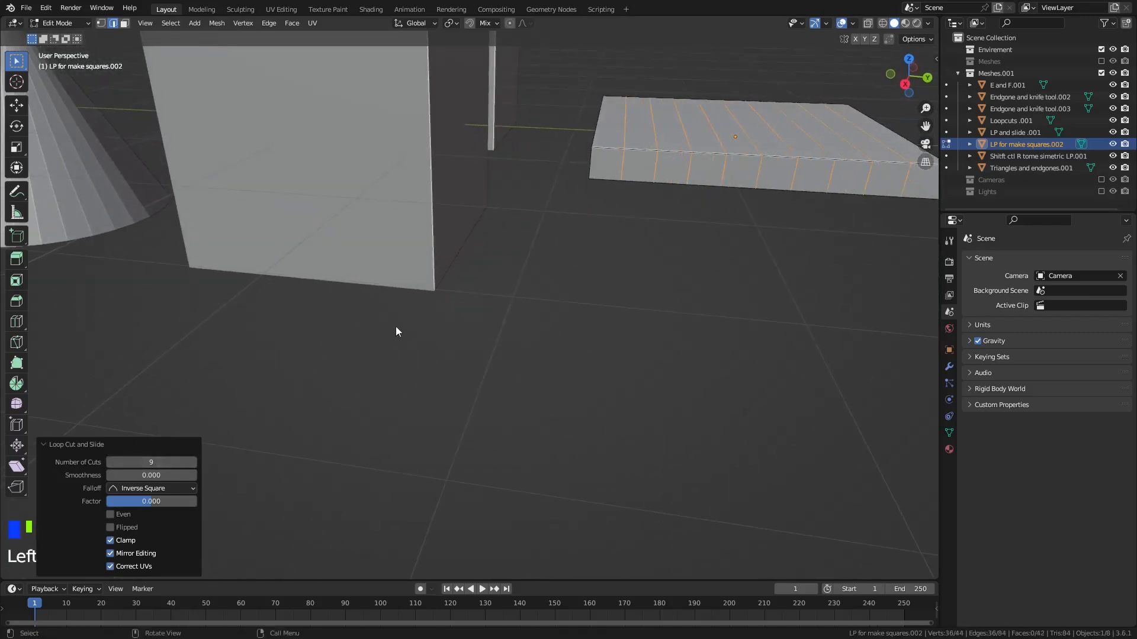
middle_click_drag(613, 316, 588, 330)
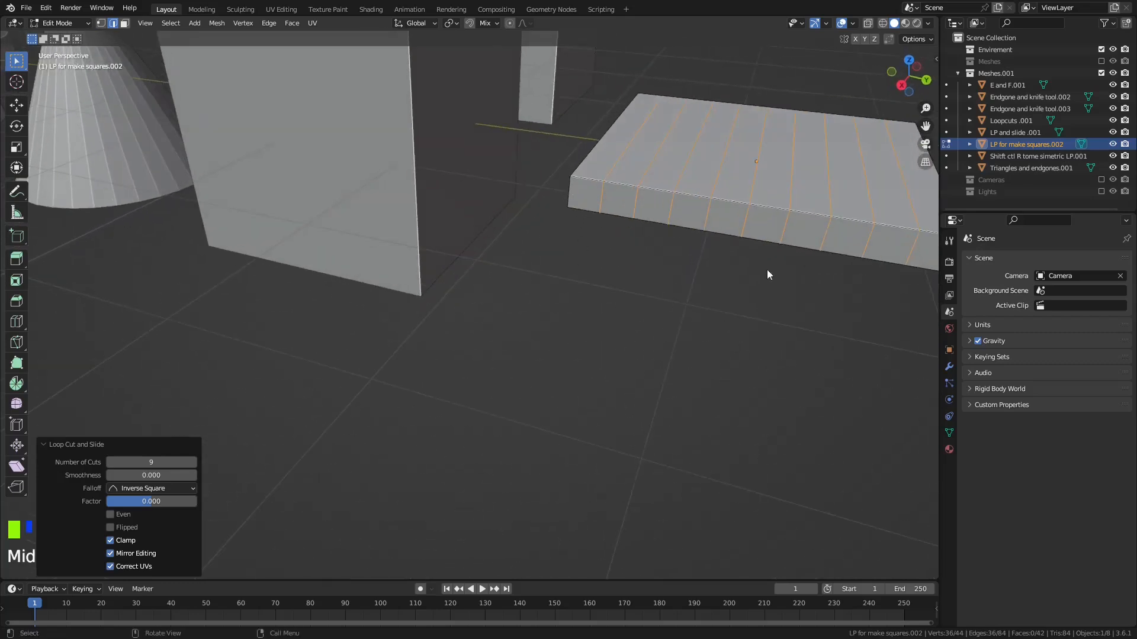
middle_click_drag(722, 314, 673, 325)
Switch to face selection and select the face loop that runs around the slab's top, end and bottom faces.
left_click(124, 23)
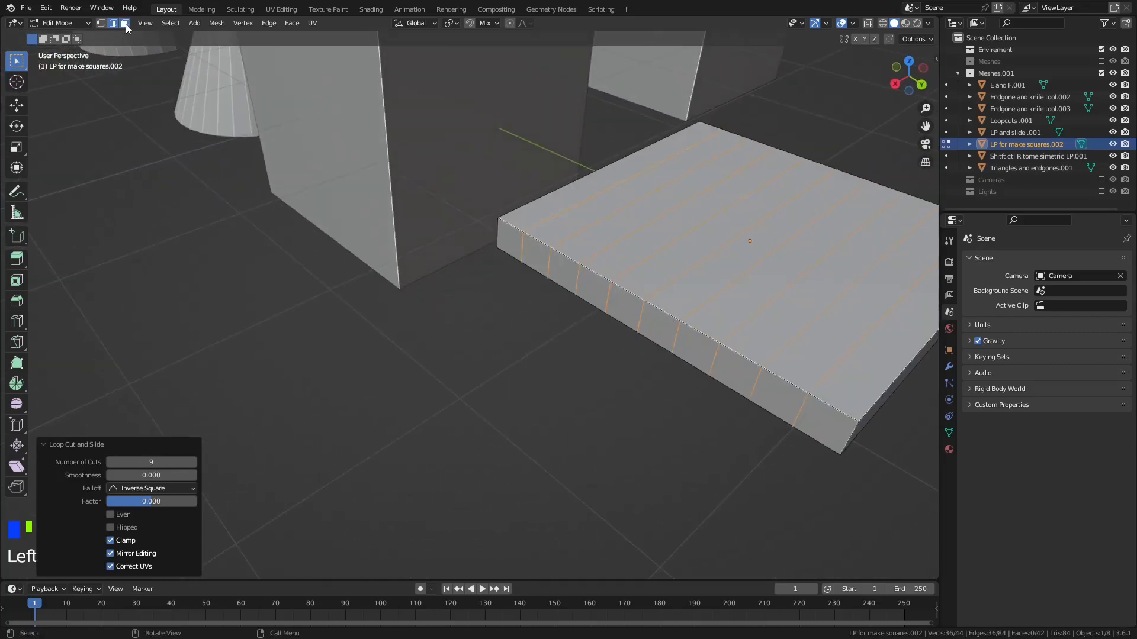
left_click(886, 377)
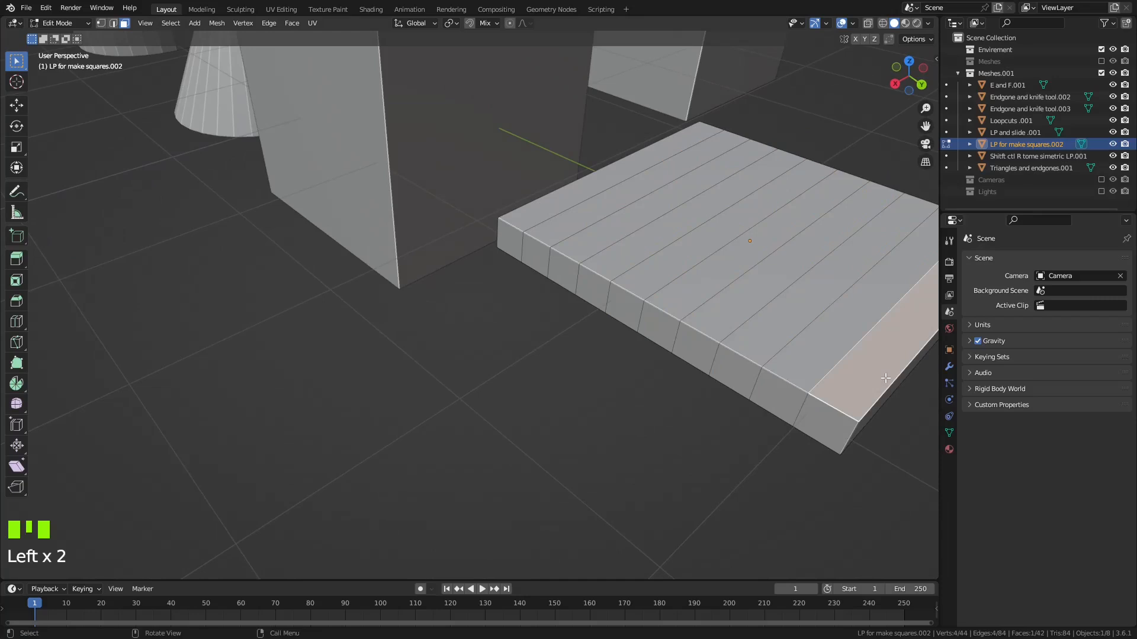
left_click(886, 378, "alt")
middle_click_drag(891, 392, 817, 388)
Add 9 evenly spaced loop cuts with factor 0 crossing the slab's existing cuts, forming a grid on the top.
key("ctrl+r")
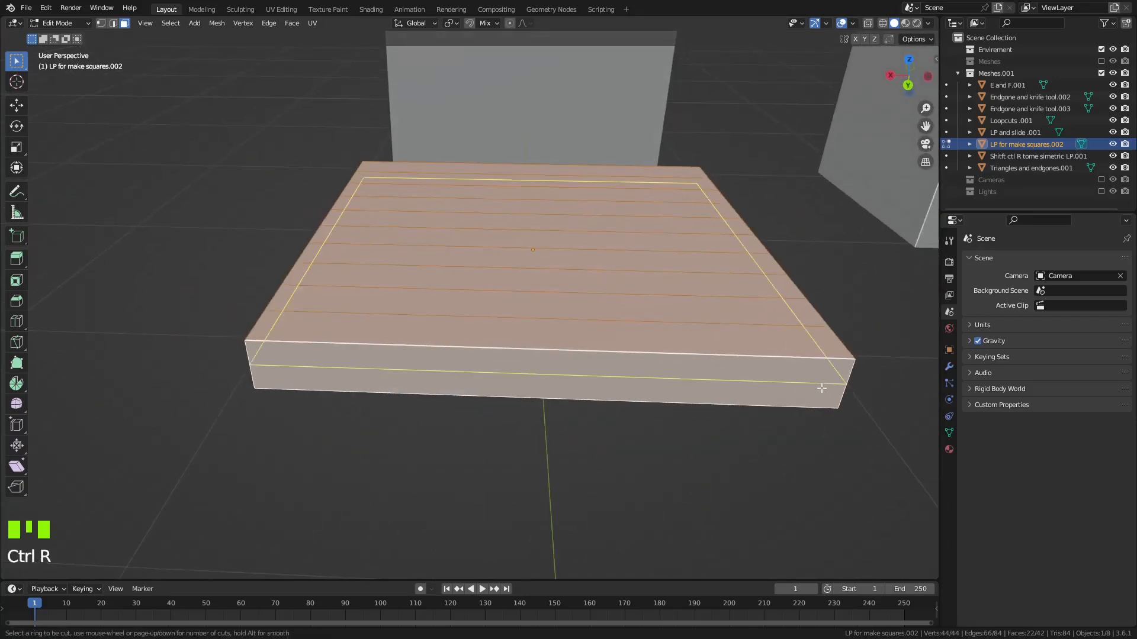
scroll(667, 380, "up", 8)
left_click(672, 376)
right_click(674, 375)
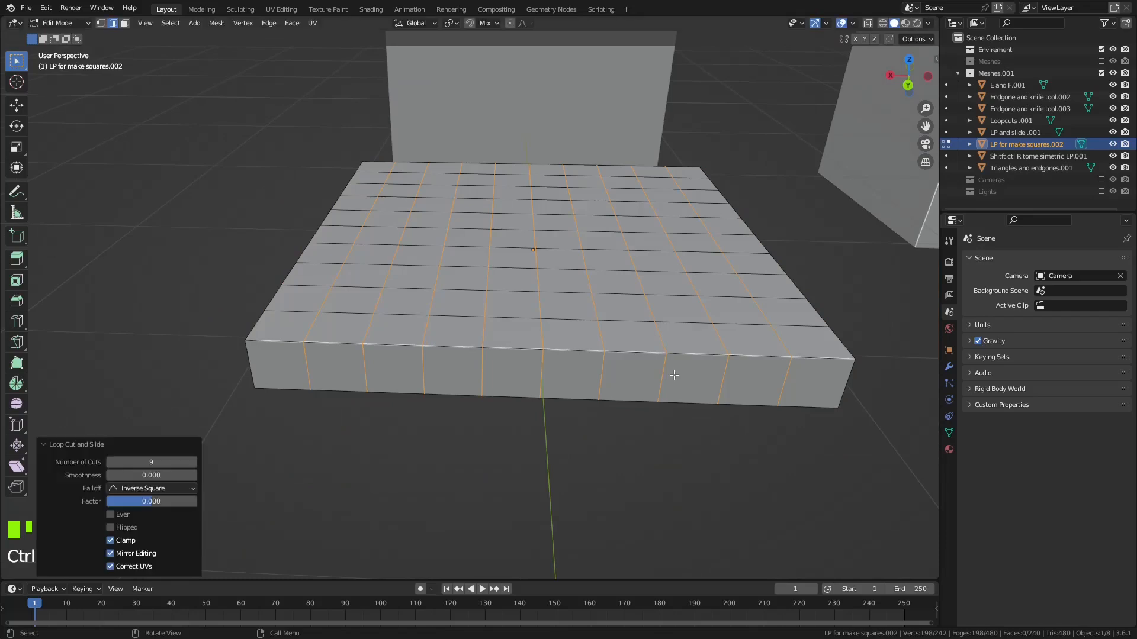
Toggle Edit Mode off and on, select the slab's whole mesh and examine its grid of faces from several angles.
middle_click_drag(382, 464, 520, 373)
key("Tab")
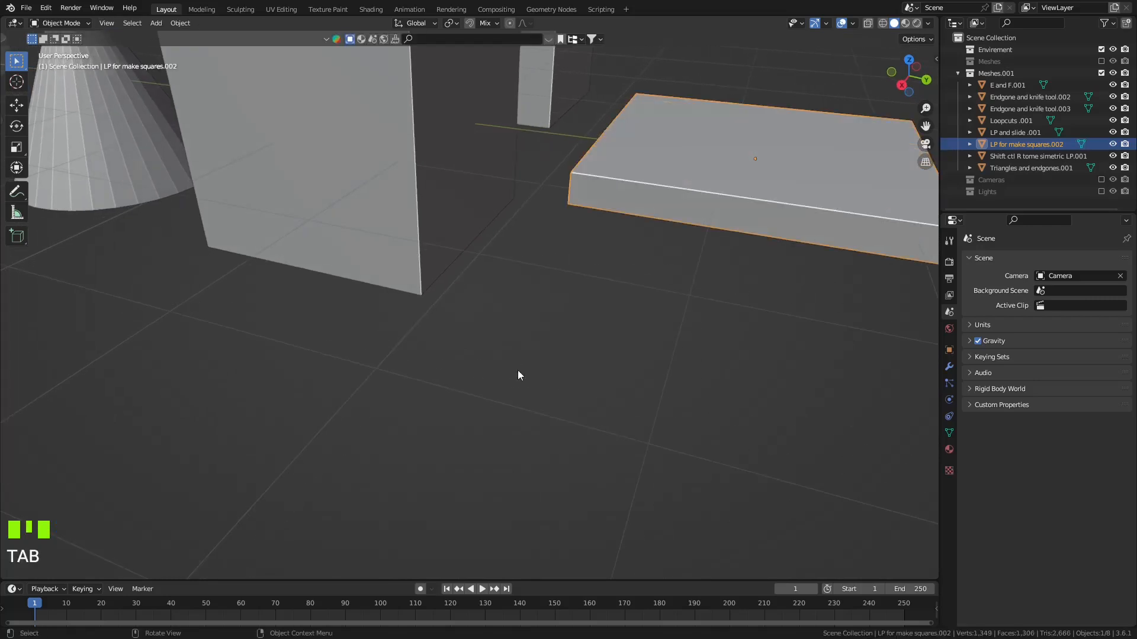
key("Tab")
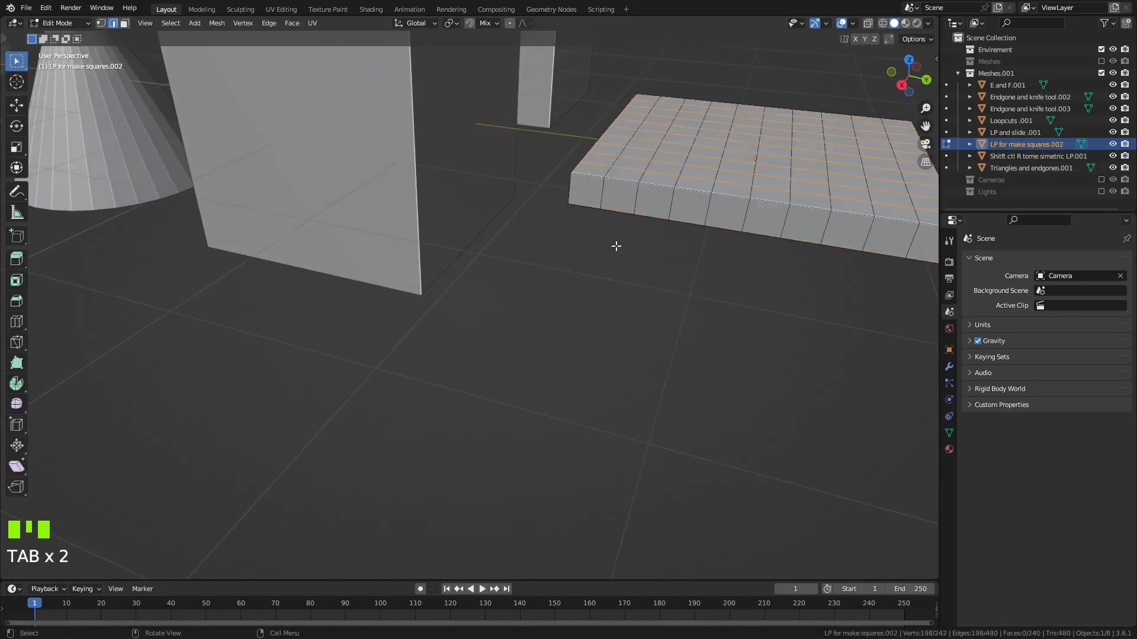
key("a")
middle_click_drag(680, 251, 620, 271)
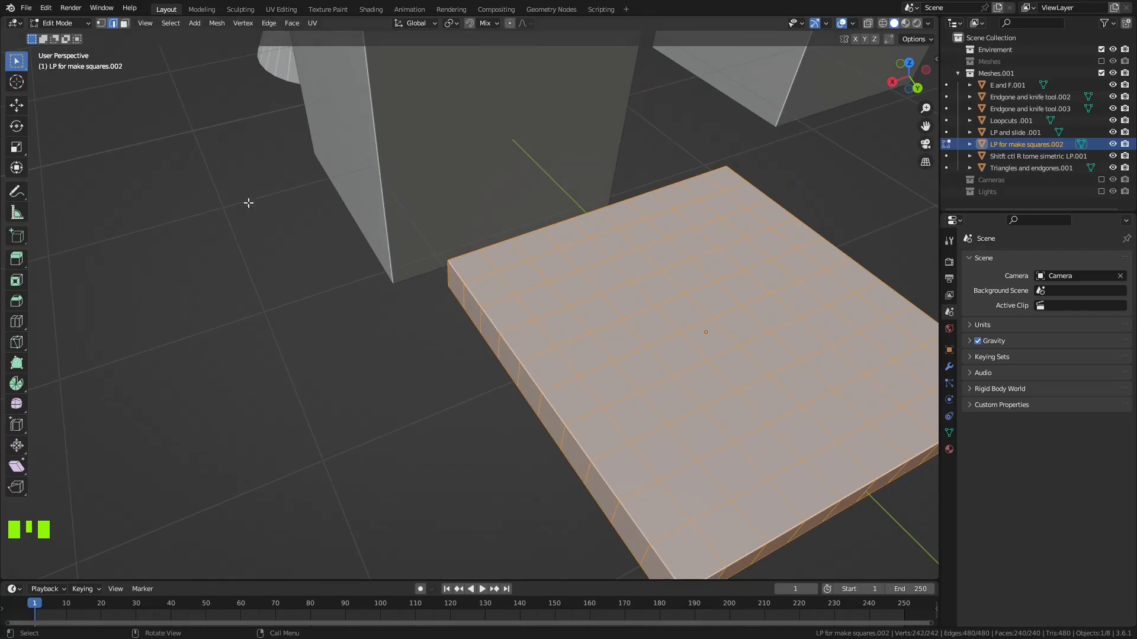
scroll(332, 284, "down", 3)
middle_click_drag(459, 282, 501, 277)
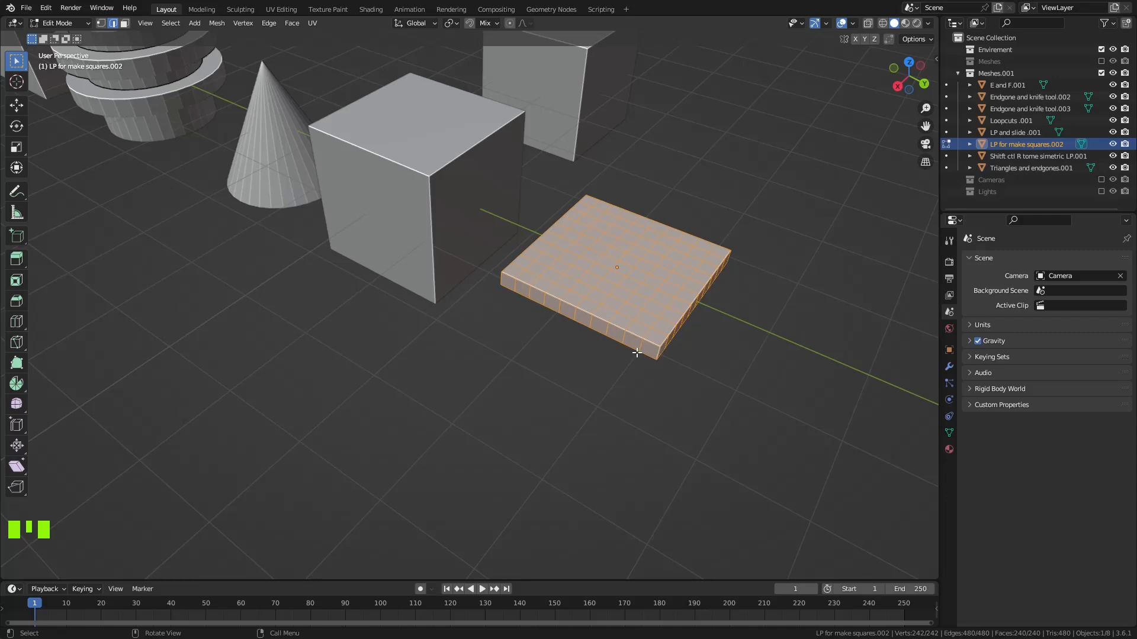
middle_click_drag(638, 354, 623, 324)
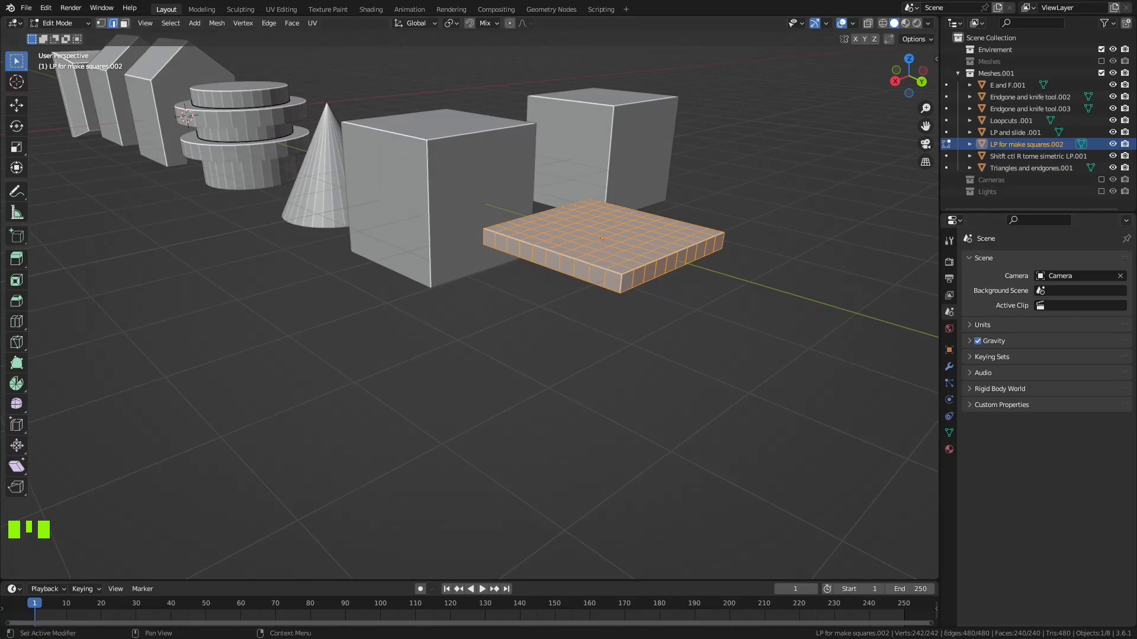
Return to Object Mode with the whole row of example objects in view.
scroll(521, 273, "down", 3)
middle_click_drag(470, 292, 718, 322)
scroll(474, 312, "down", 1)
key("Tab")
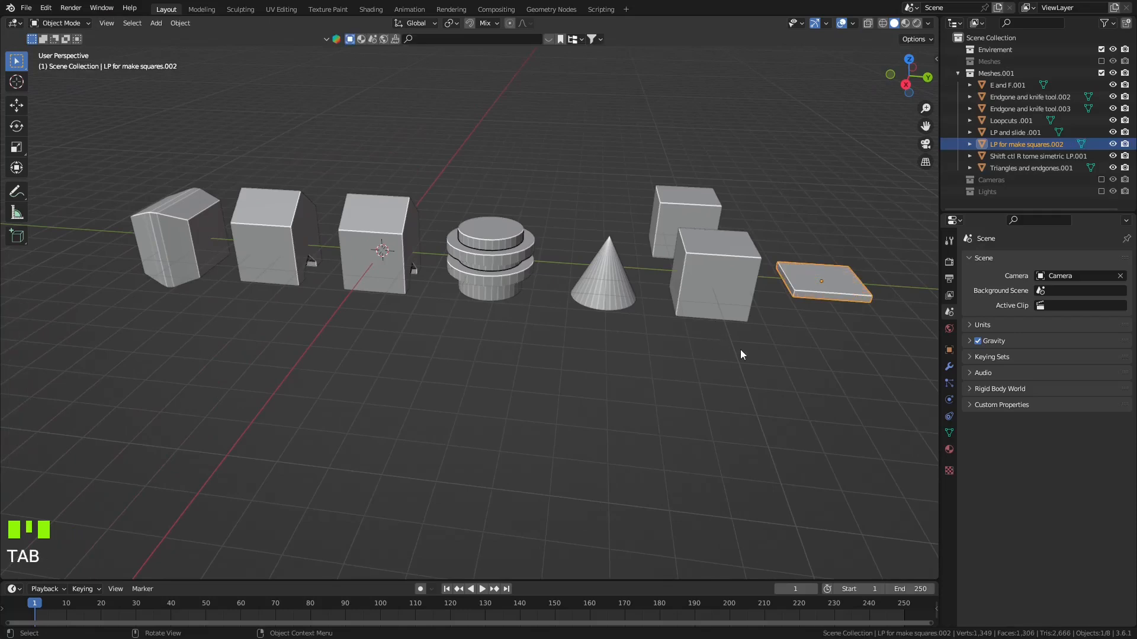